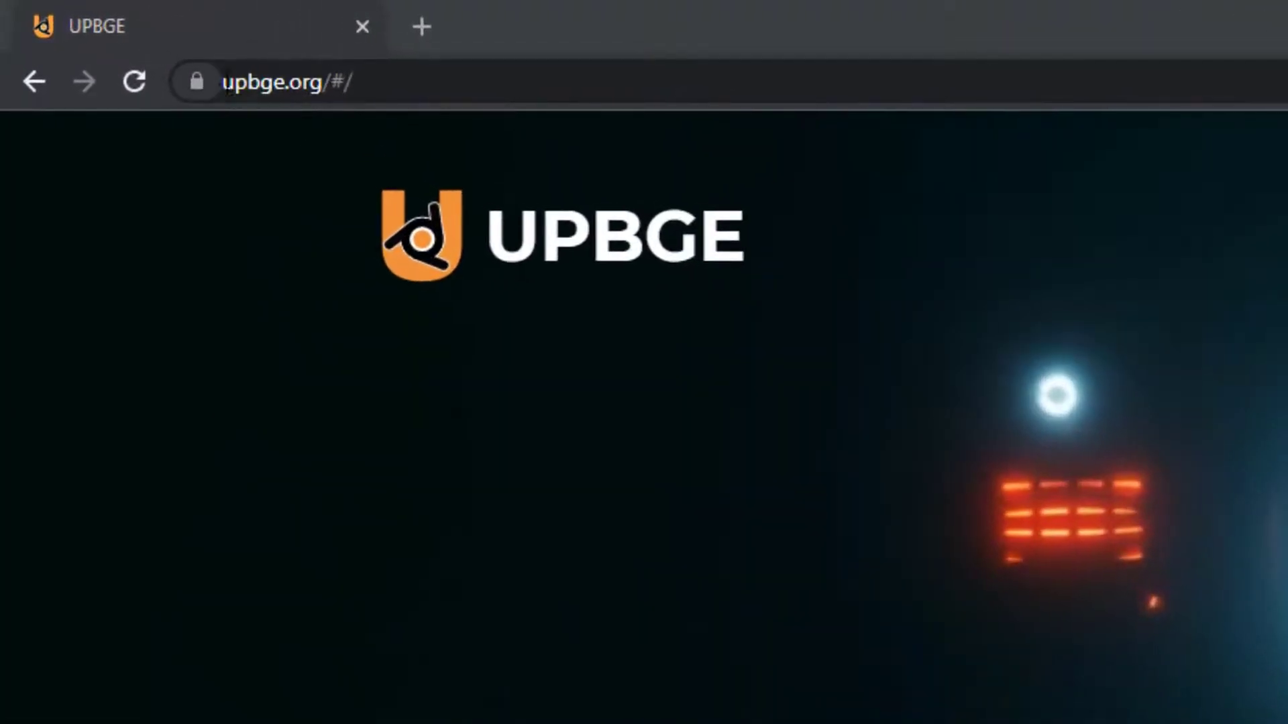
Open the upbge.org home page and read its introduction about Blender integration and the feature showcases below it
{"action": "left_click", "coordinate": [402, 80]}
{"action": "left_click", "coordinate": [326, 673]}
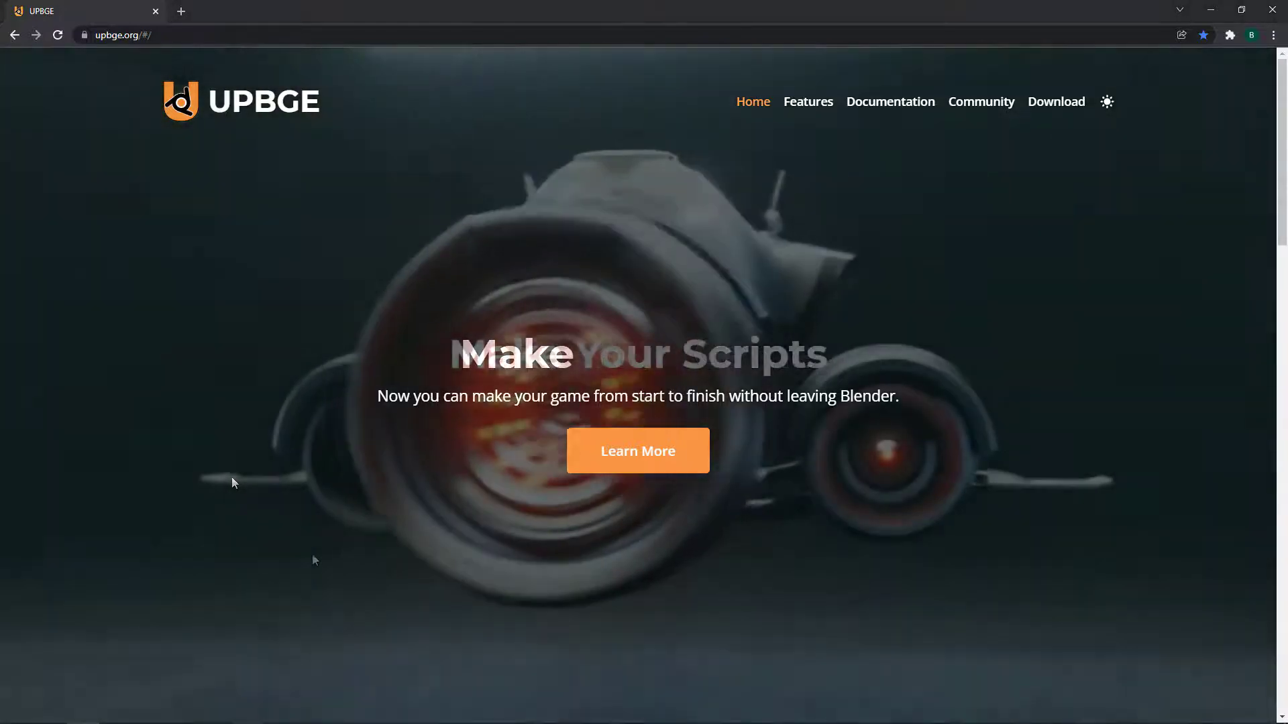
{"action": "scroll", "coordinate": [310, 552], "scroll_direction": "down", "scroll_amount": 5}
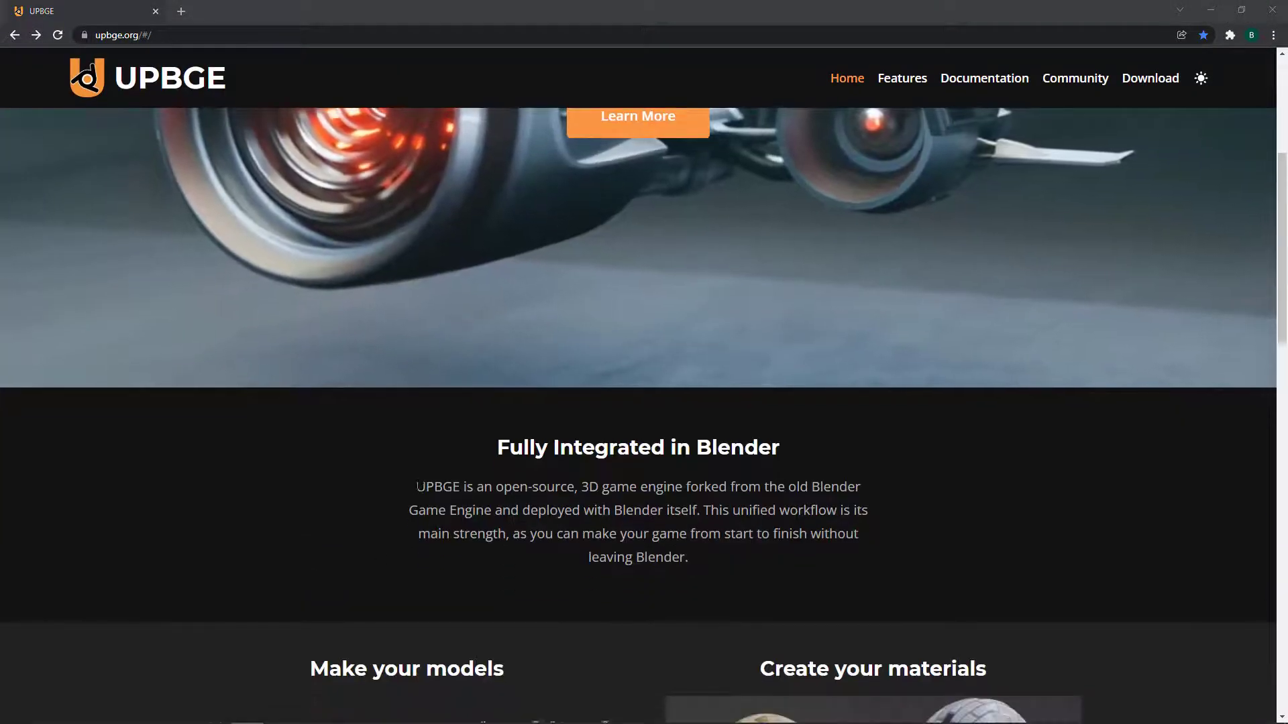
{"action": "left_click_drag", "start_coordinate": [415, 487], "coordinate": [847, 487]}
{"action": "left_click_drag", "start_coordinate": [418, 511], "coordinate": [700, 510]}
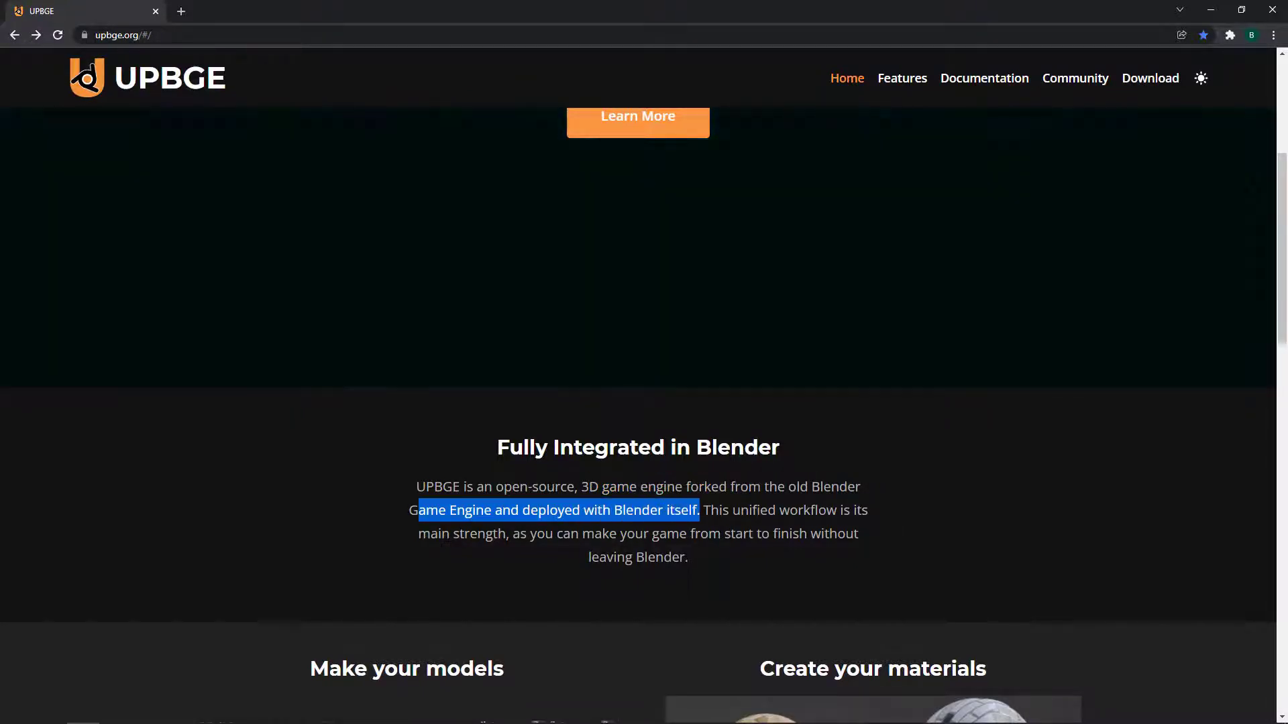
{"action": "scroll", "coordinate": [283, 549], "scroll_direction": "down", "scroll_amount": 4}
{"action": "scroll", "coordinate": [192, 544], "scroll_direction": "down", "scroll_amount": 10}
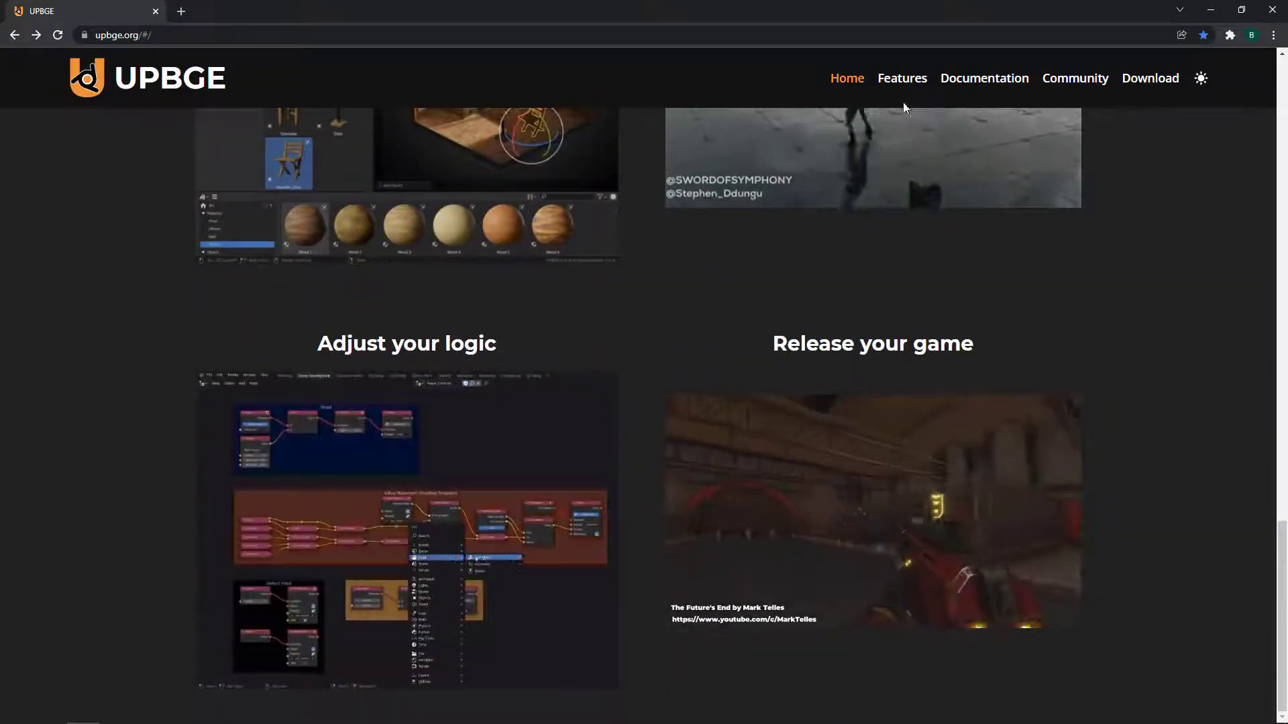
Open the UPBGE Features page and look through the sections on integrated design and graphics
{"action": "left_click", "coordinate": [901, 80]}
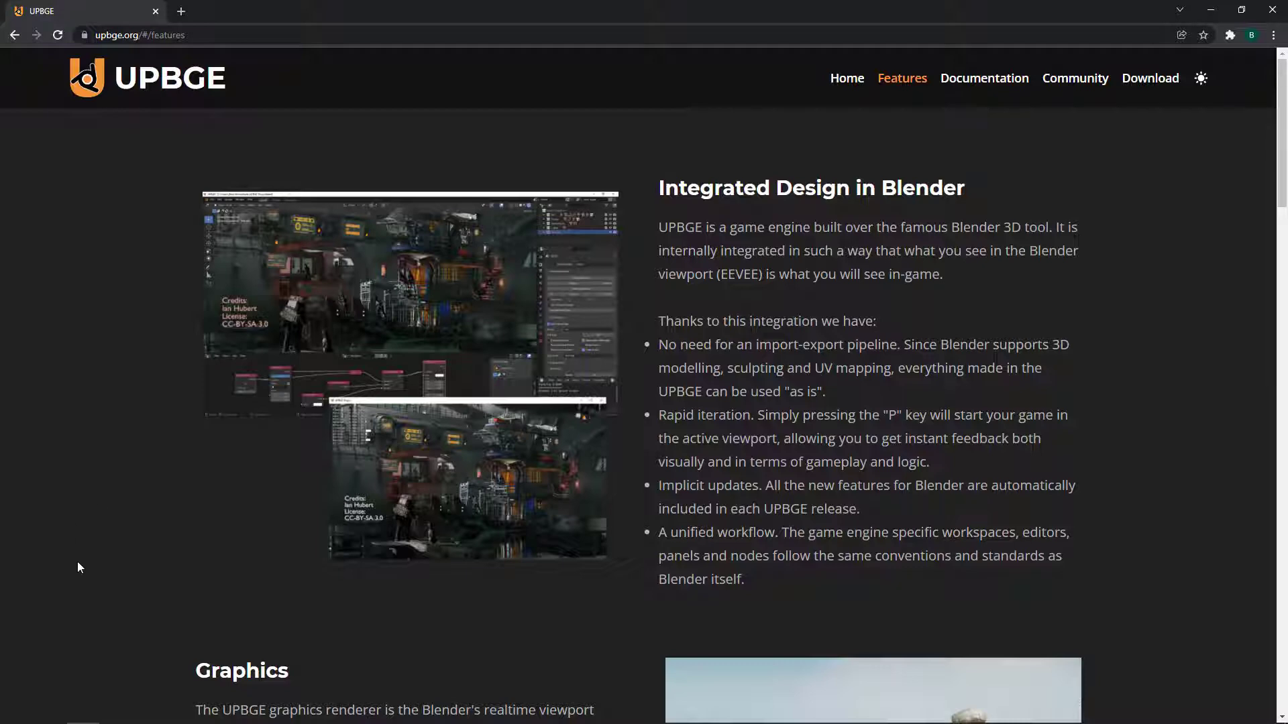
{"action": "scroll", "coordinate": [98, 567], "scroll_direction": "down", "scroll_amount": 5}
{"action": "scroll", "coordinate": [99, 566], "scroll_direction": "up", "scroll_amount": 6}
Download the UPBGE 0.30.0 (64 bits) build for Windows 8.1, 10 and 11 from the Download page
{"action": "left_click", "coordinate": [1154, 84]}
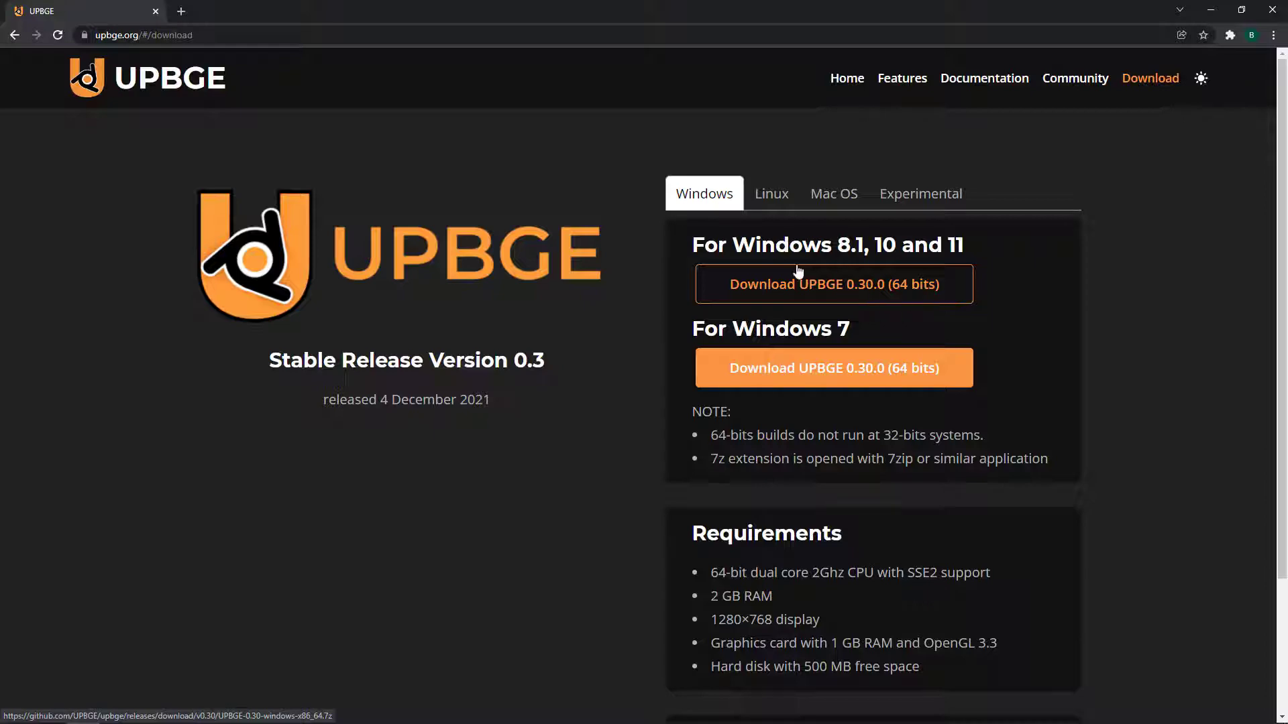
{"action": "left_click", "coordinate": [768, 295]}
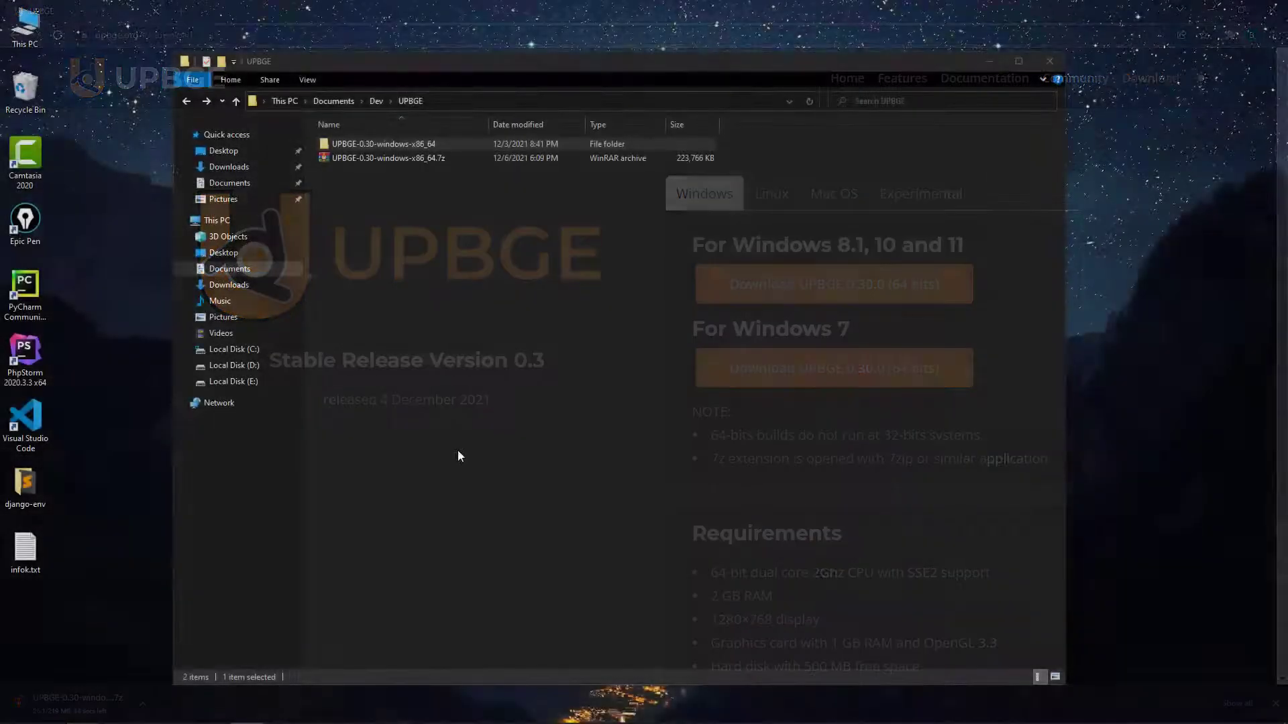
Launch blender.exe from the extracted UPBGE-0.30-windows-x86_64 folder and dismiss the splash screen
{"action": "left_click", "coordinate": [340, 163]}
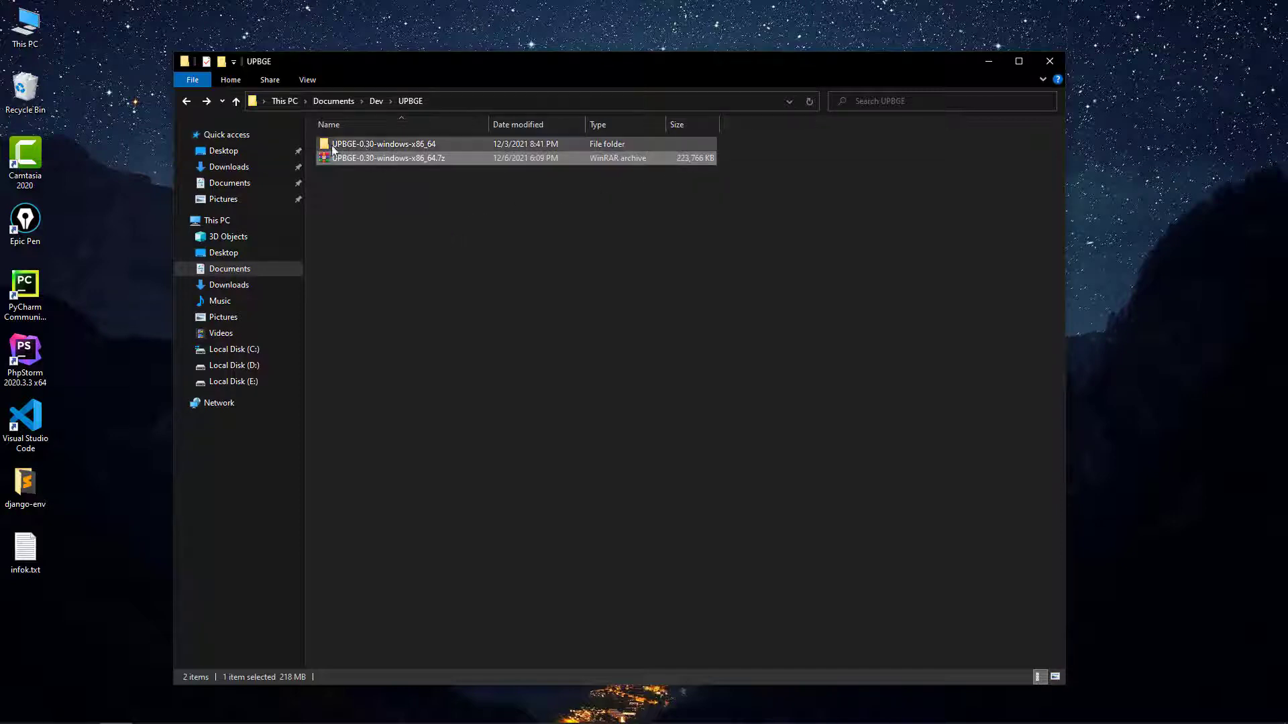
{"action": "left_click", "coordinate": [360, 144]}
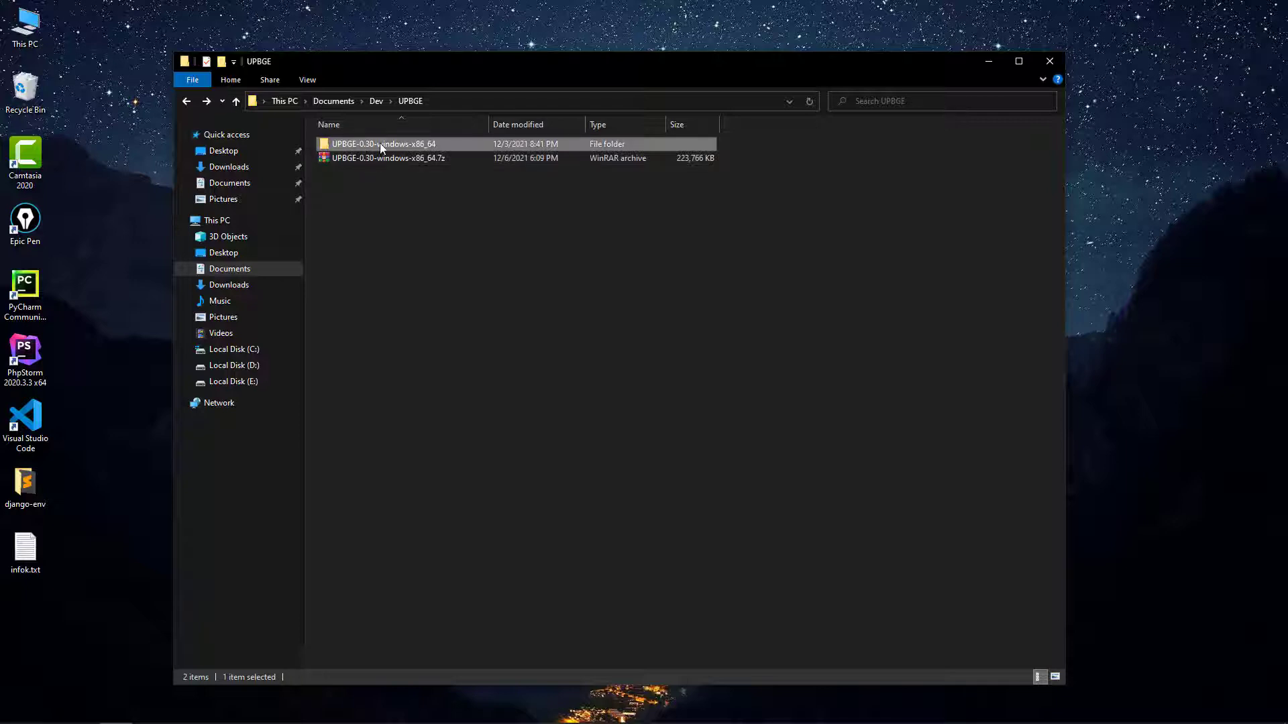
{"action": "double_click", "coordinate": [380, 143]}
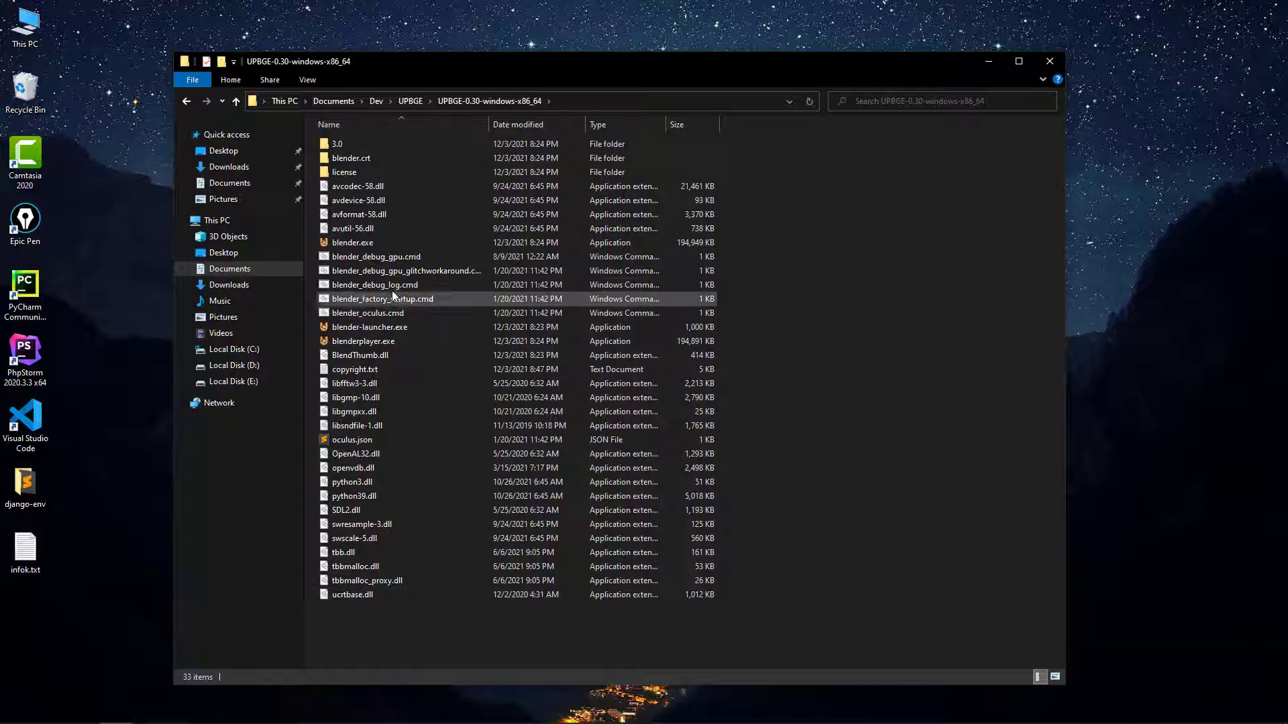
{"action": "double_click", "coordinate": [360, 243]}
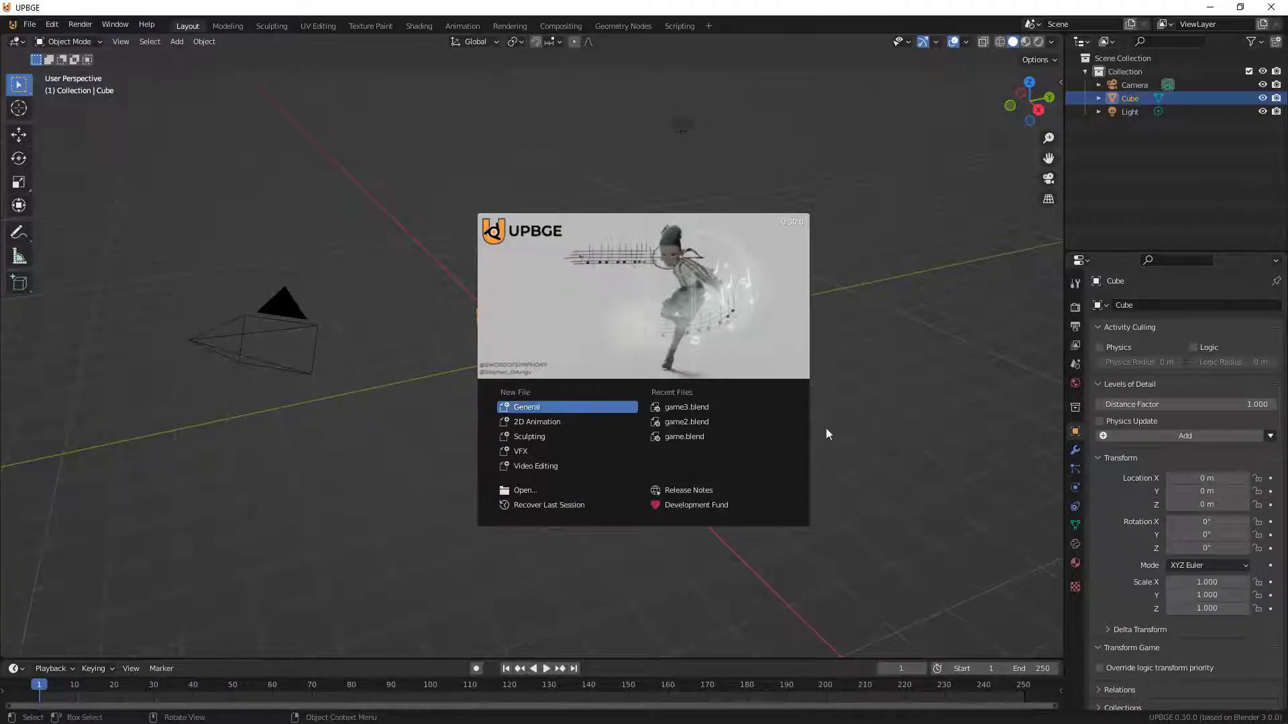
{"action": "left_click", "coordinate": [746, 436]}
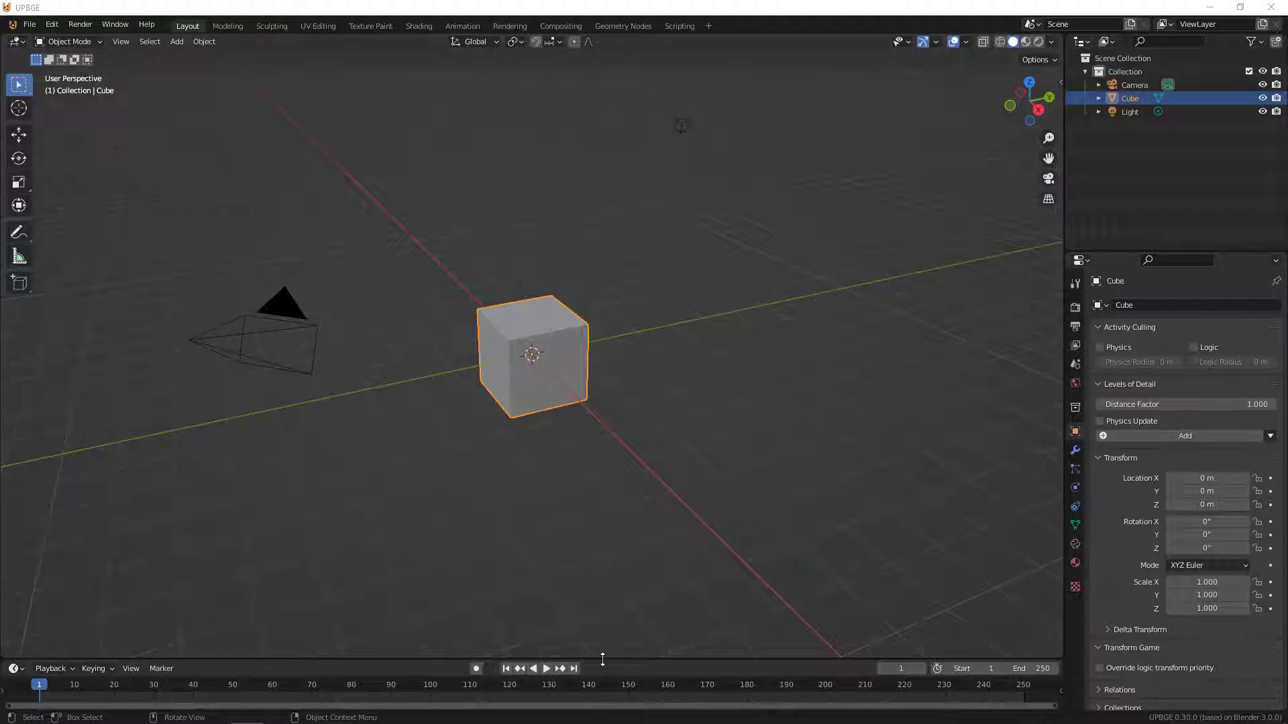
Enlarge the timeline area below the 3D viewport and switch it to the Logic Bricks Editor
{"action": "left_click_drag", "start_coordinate": [603, 659], "coordinate": [606, 365]}
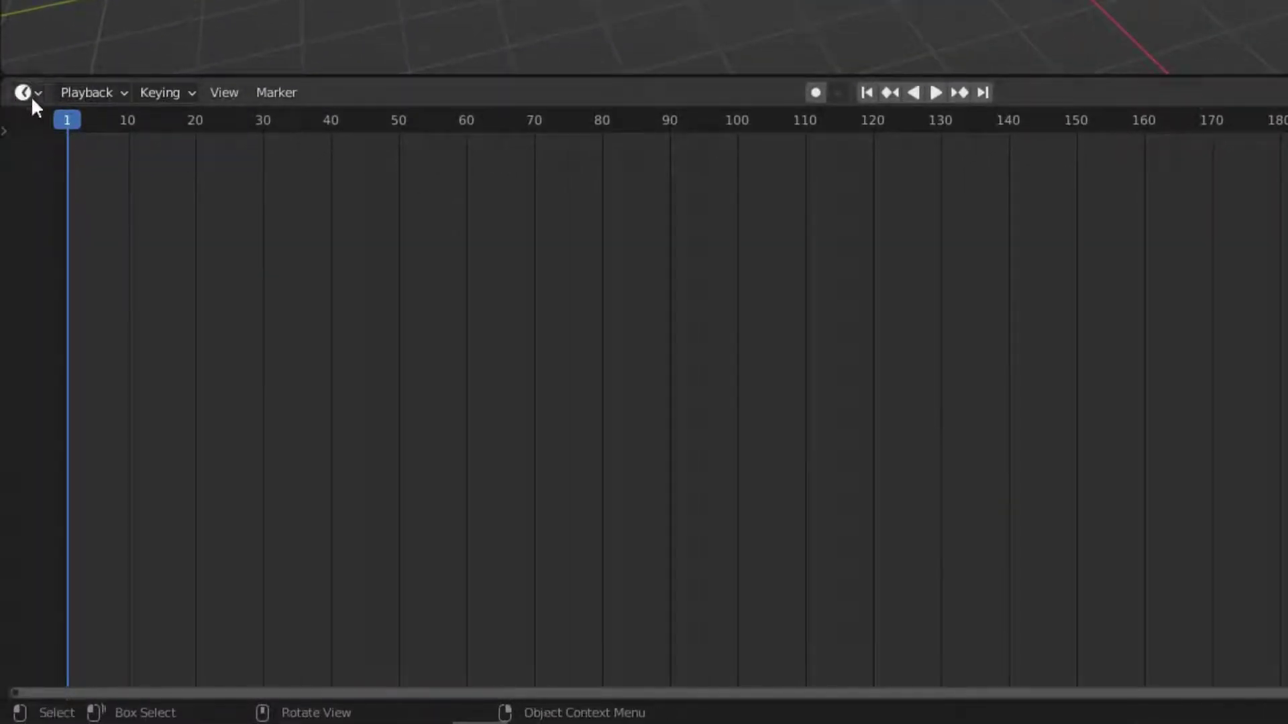
{"action": "left_click", "coordinate": [33, 94]}
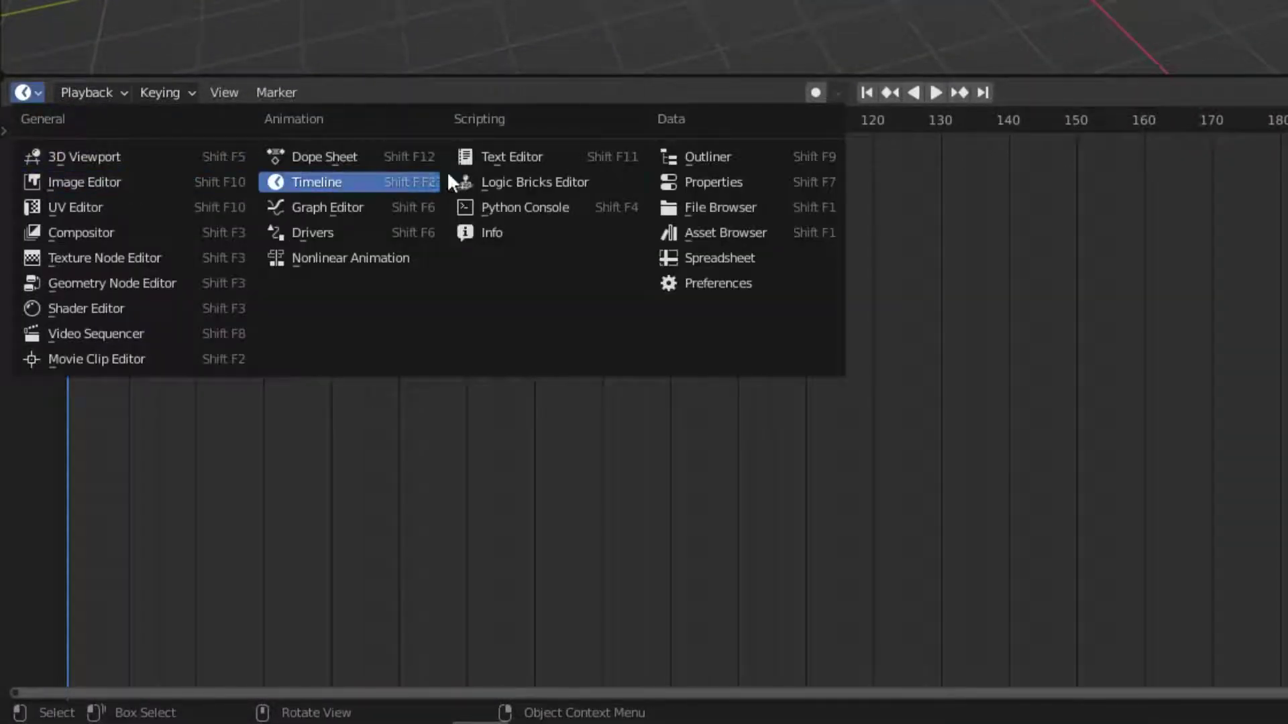
{"action": "left_click", "coordinate": [546, 185]}
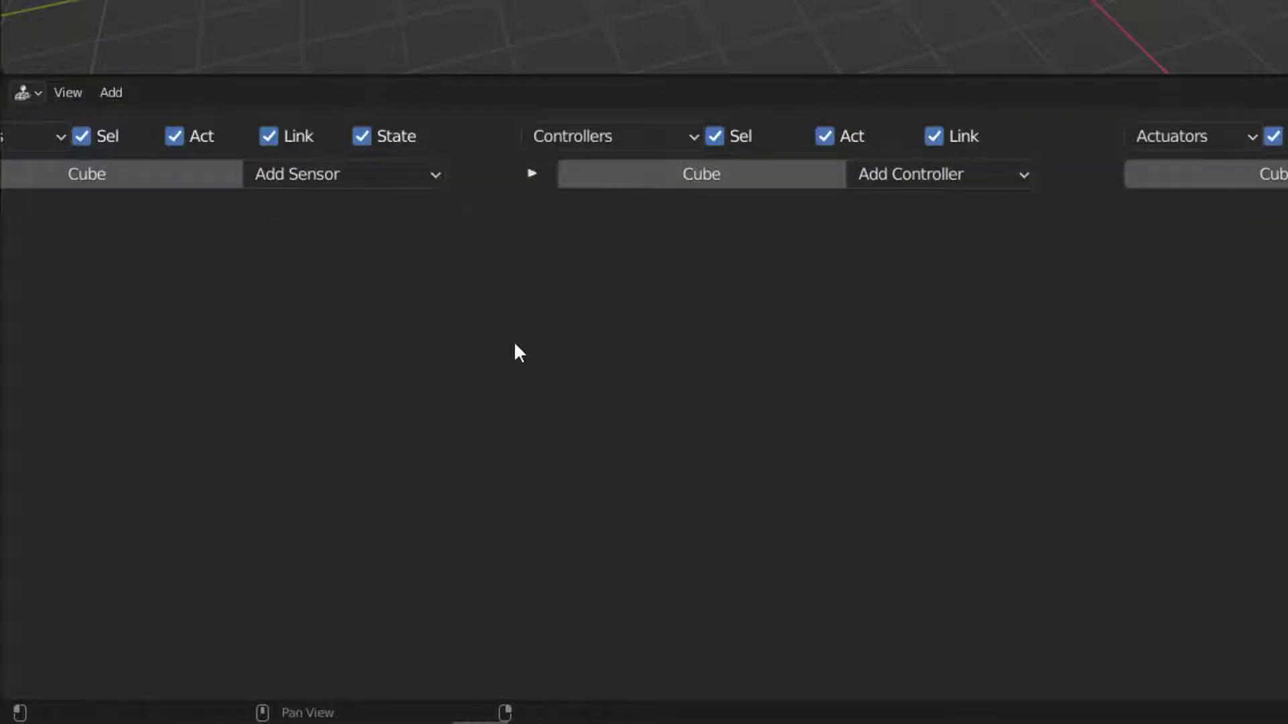
{"action": "scroll", "coordinate": [513, 342], "scroll_direction": "down", "scroll_amount": 4}
{"action": "scroll", "coordinate": [495, 334], "scroll_direction": "up", "scroll_amount": 1}
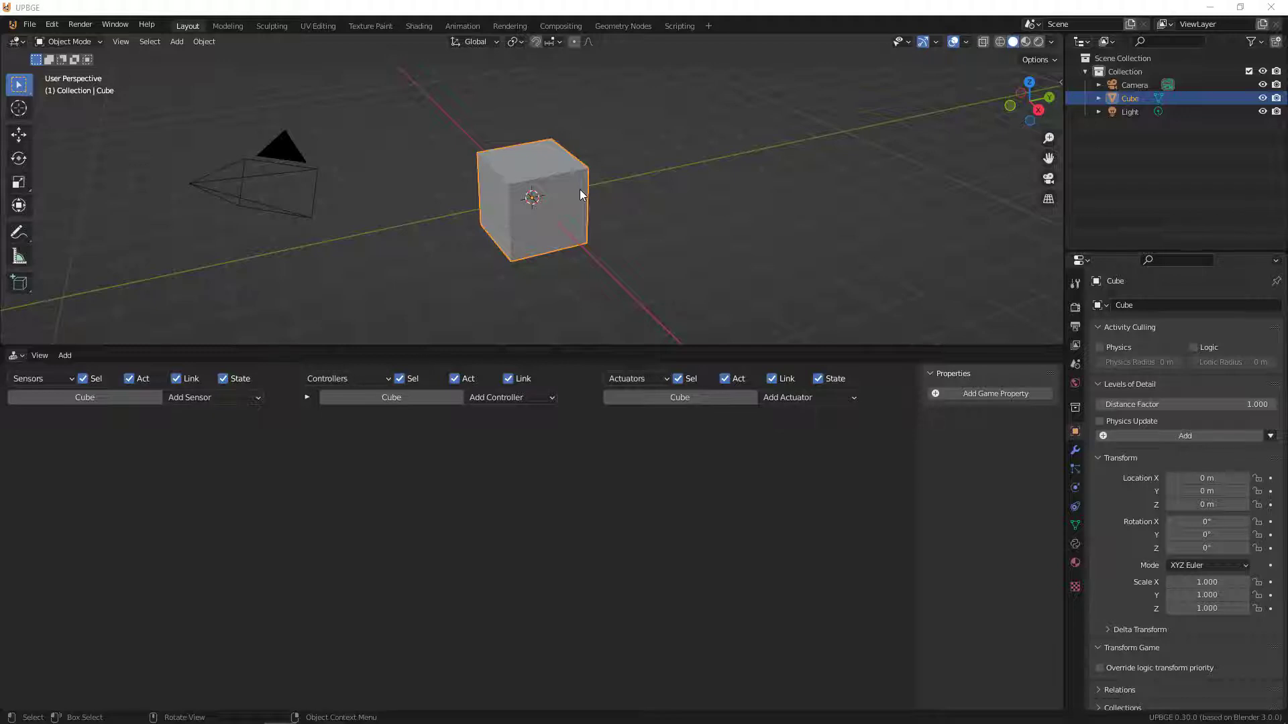
Add a plane mesh to the scene and scale it by 20
{"action": "left_click", "coordinate": [664, 203]}
{"action": "key", "text": "shift+a"}
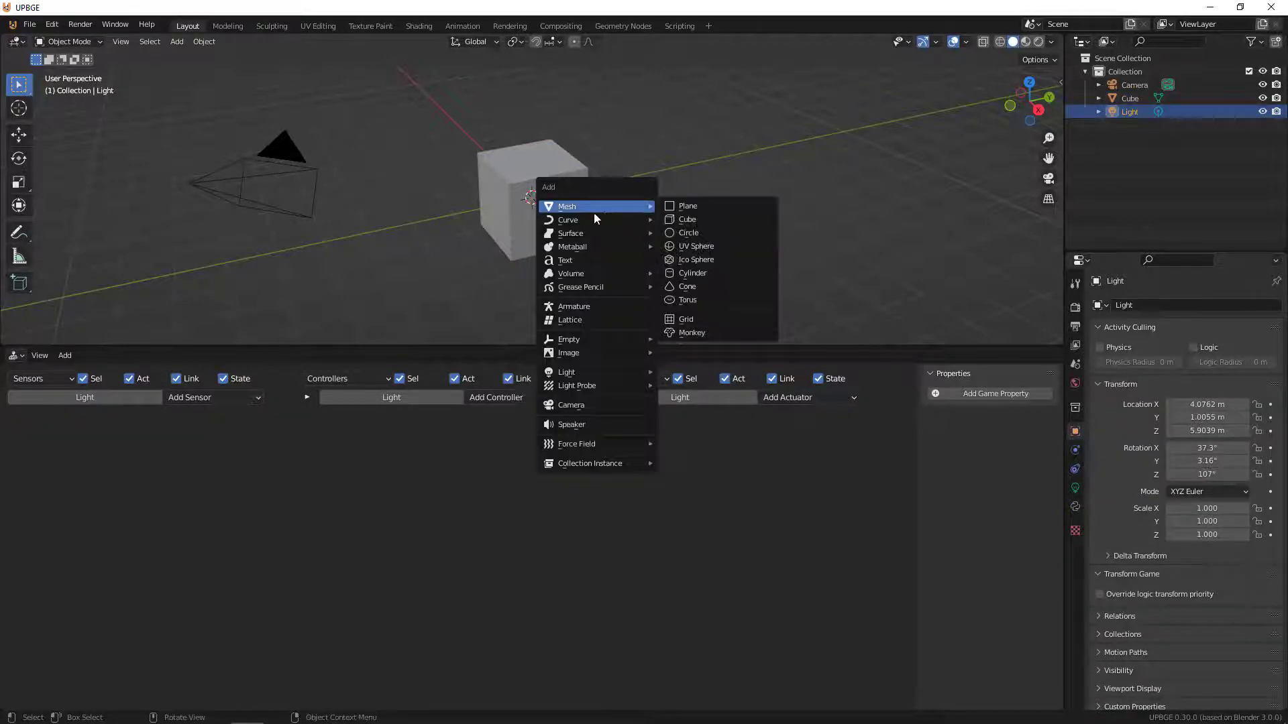
{"action": "key", "text": "Escape"}
{"action": "key", "text": "shift+a"}
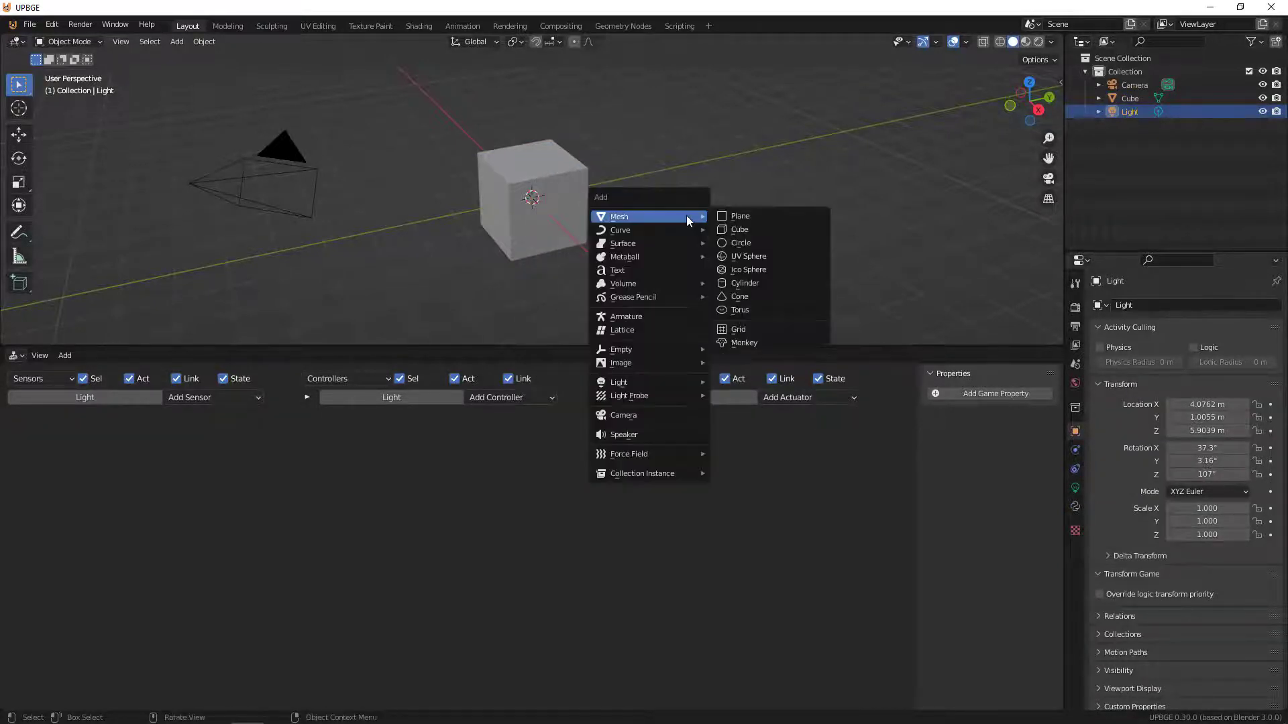
{"action": "left_click", "coordinate": [740, 216]}
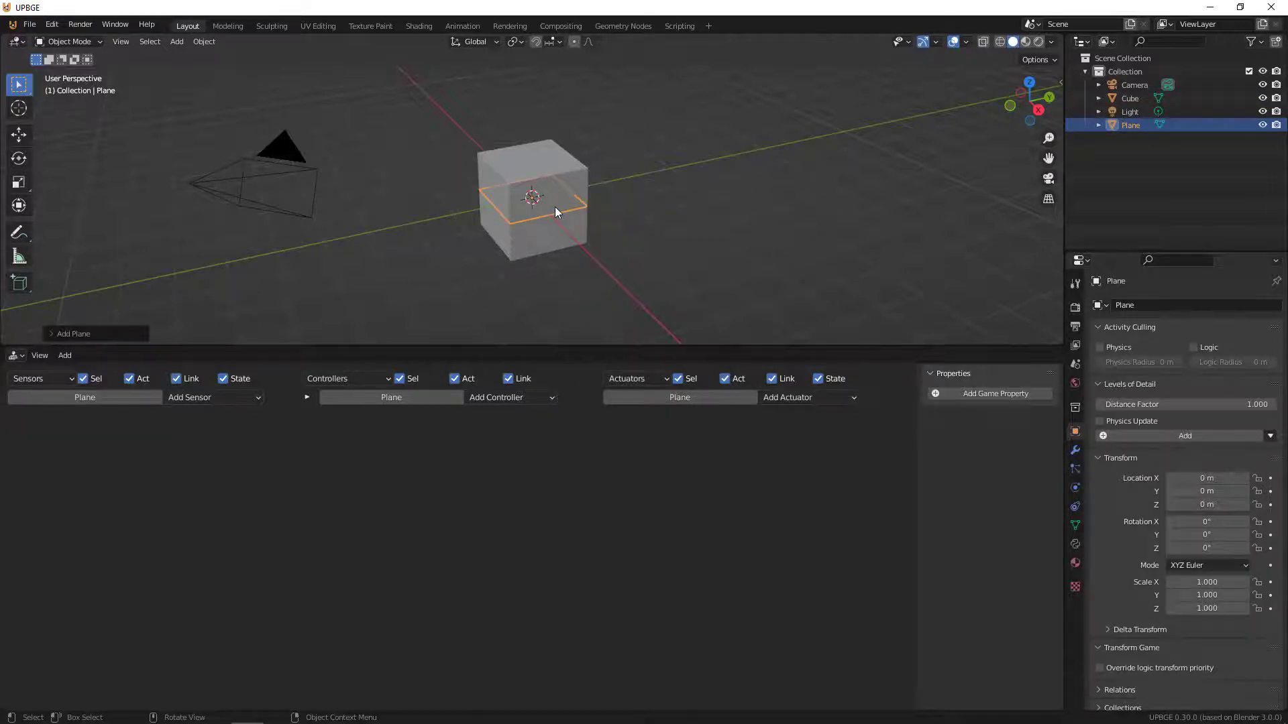
{"action": "type", "text": "s20"}
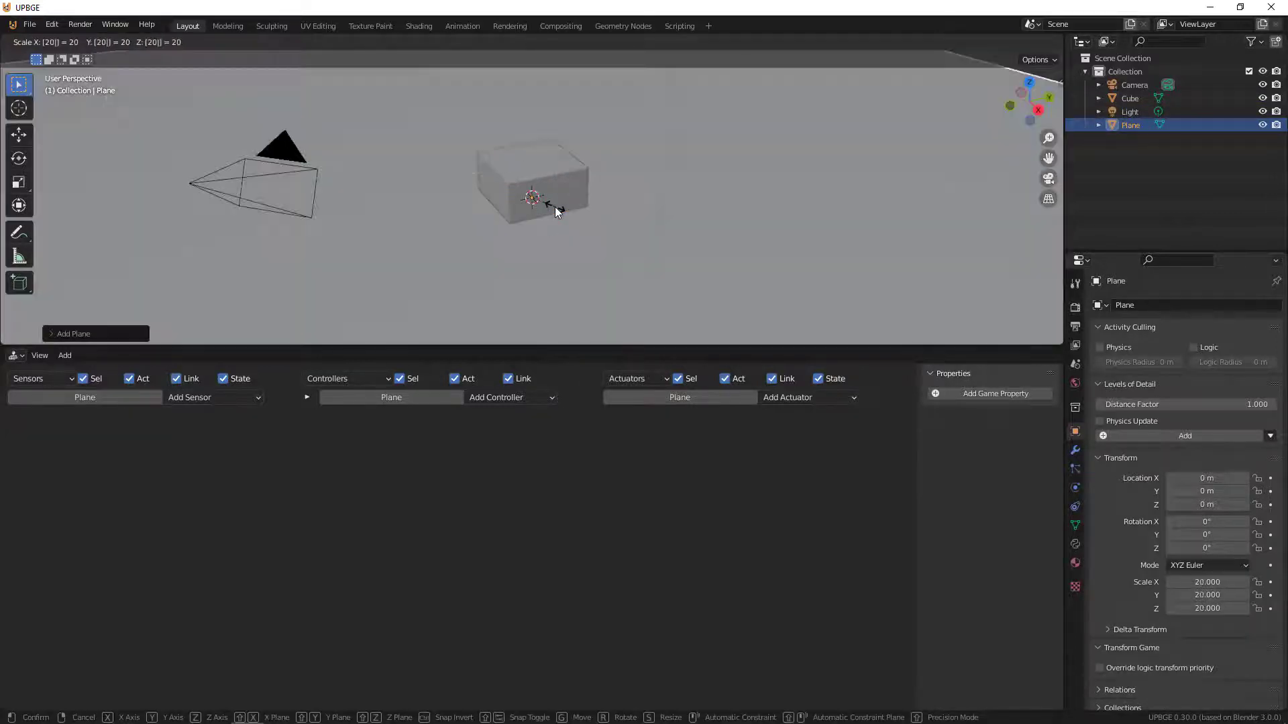
{"action": "key", "text": "Return"}
Move the cube up 1 m along the Z axis
{"action": "left_click", "coordinate": [566, 201]}
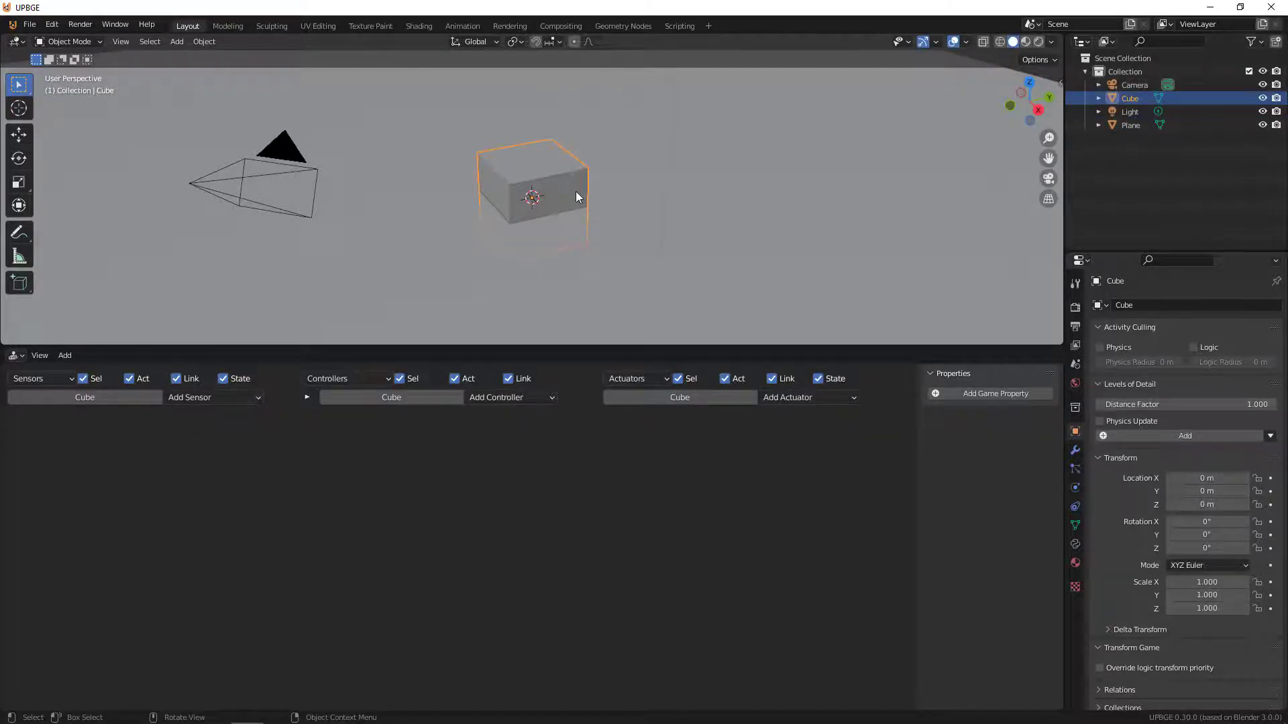
{"action": "type", "text": "gz1"}
{"action": "key", "text": "Return"}
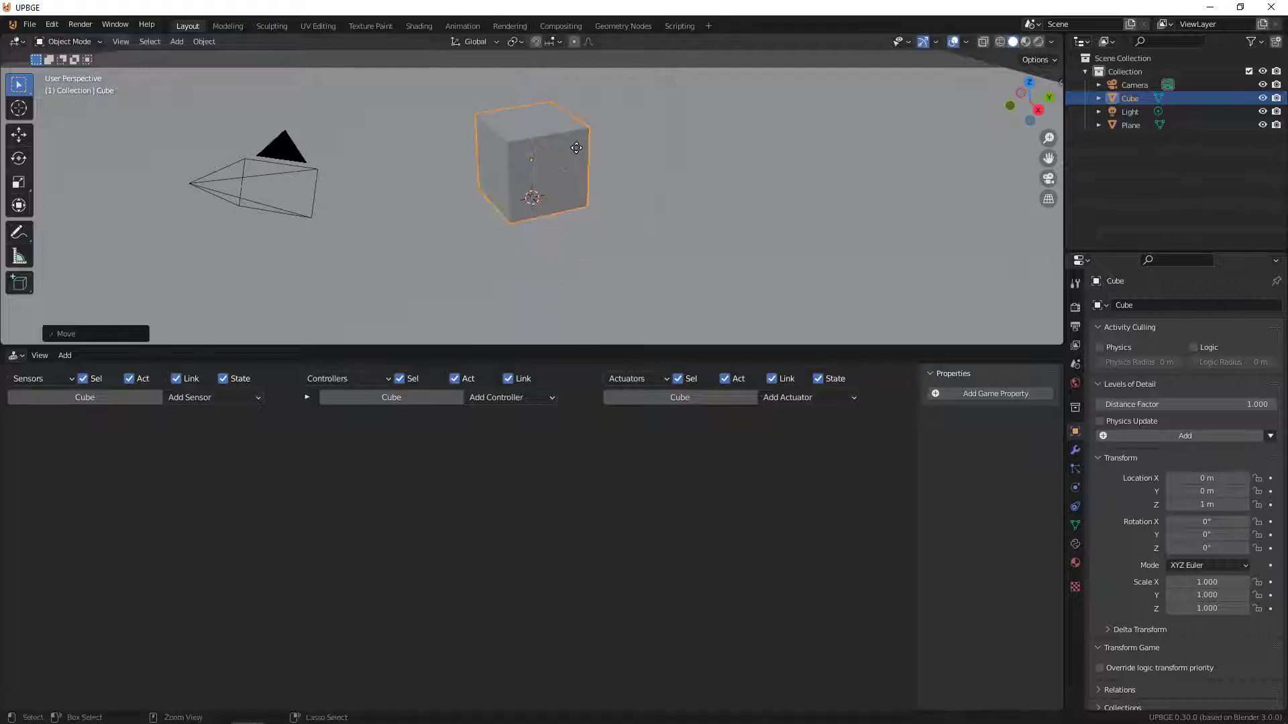
Look through the camera and move it back along its local Z axis to about X 13.4, Y -12.6, Z 9.1 m
{"action": "mouse_move", "coordinate": [452, 187]}
{"action": "middle_mouse_down"}
{"action": "mouse_move", "coordinate": [474, 181]}
{"action": "mouse_move", "coordinate": [482, 154]}
{"action": "mouse_move", "coordinate": [443, 164]}
{"action": "mouse_move", "coordinate": [457, 199]}
{"action": "middle_mouse_up"}
{"action": "left_click", "coordinate": [318, 203]}
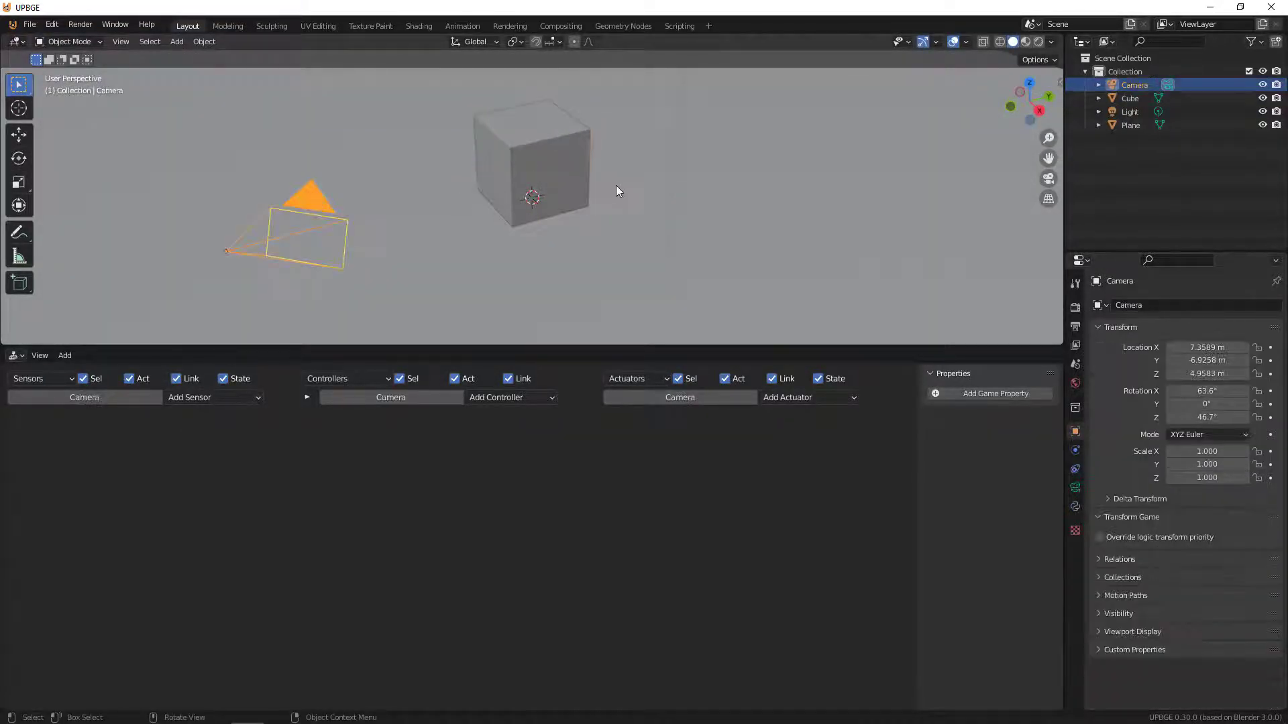
{"action": "key", "text": "KP_0"}
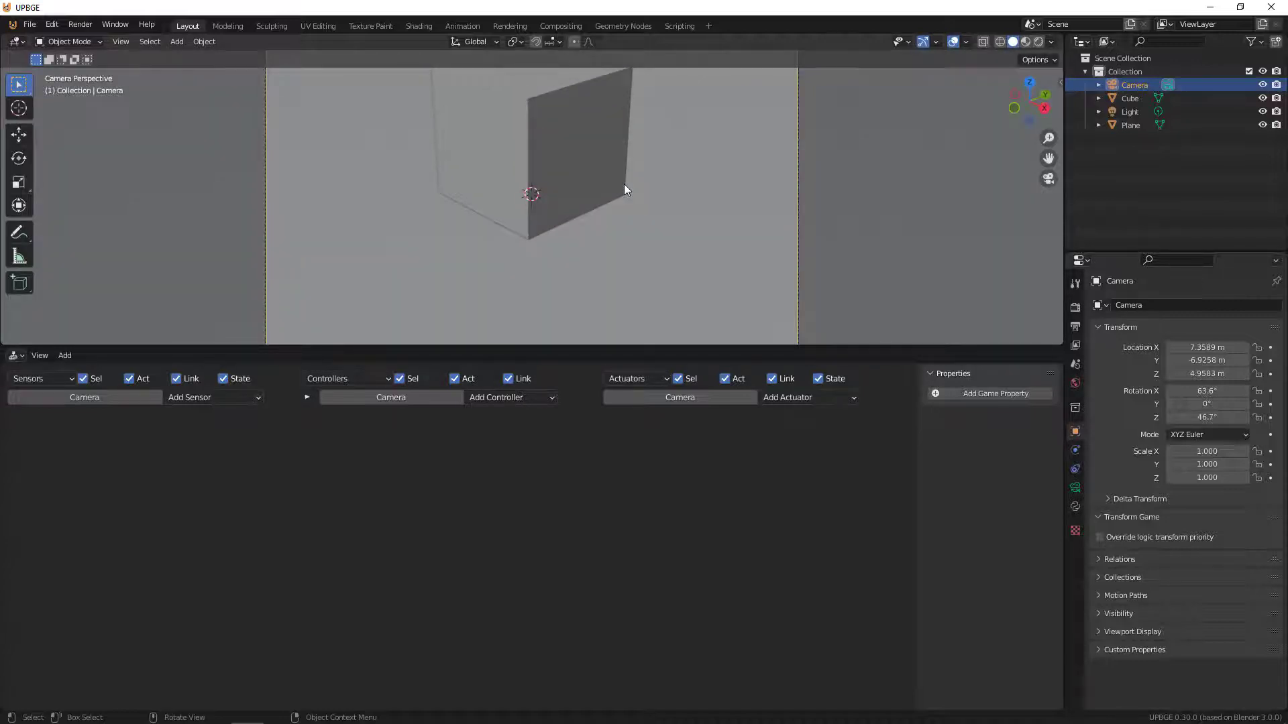
{"action": "scroll", "coordinate": [624, 184], "scroll_direction": "down", "scroll_amount": 1}
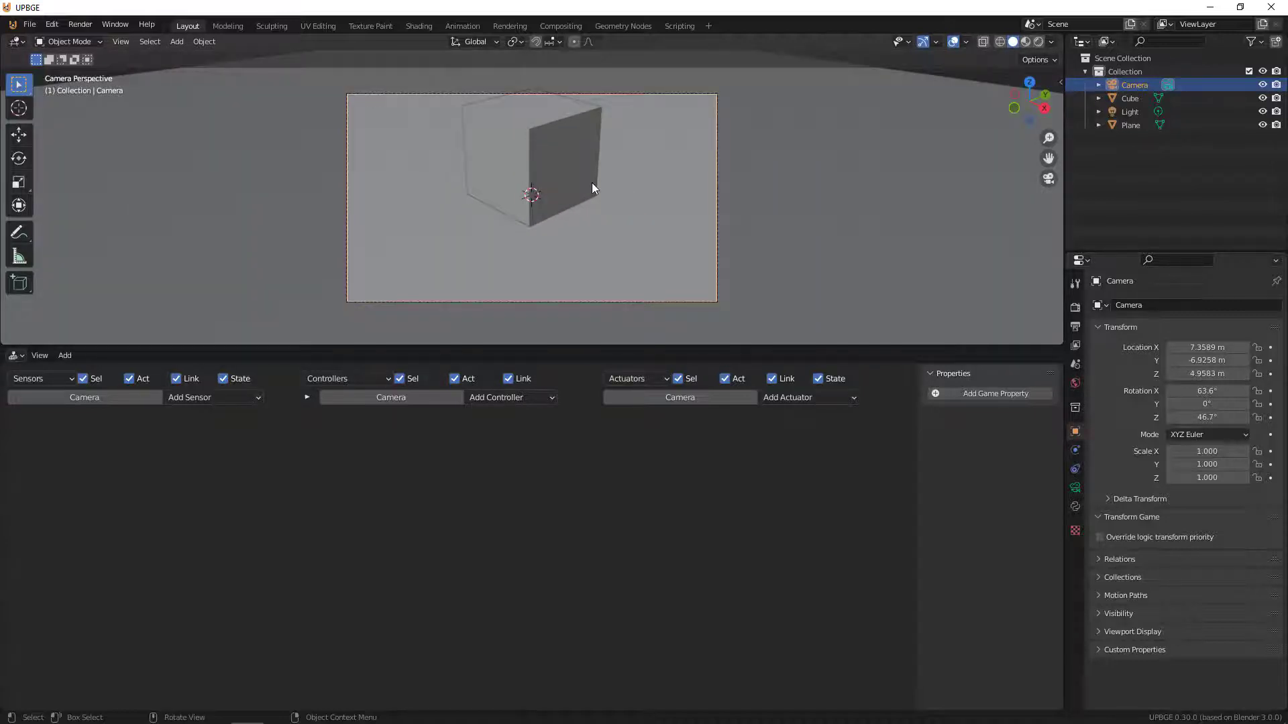
{"action": "key", "text": "g"}
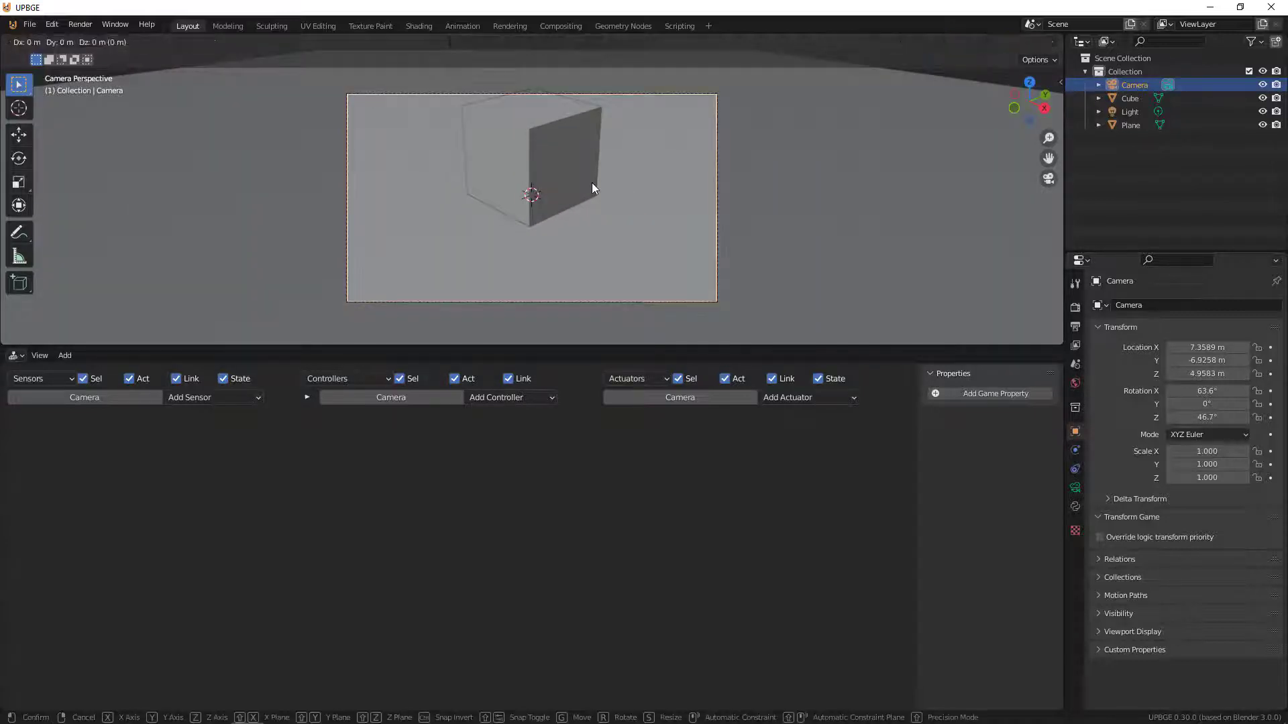
{"action": "key", "text": "z"}
{"action": "key", "text": "z"}
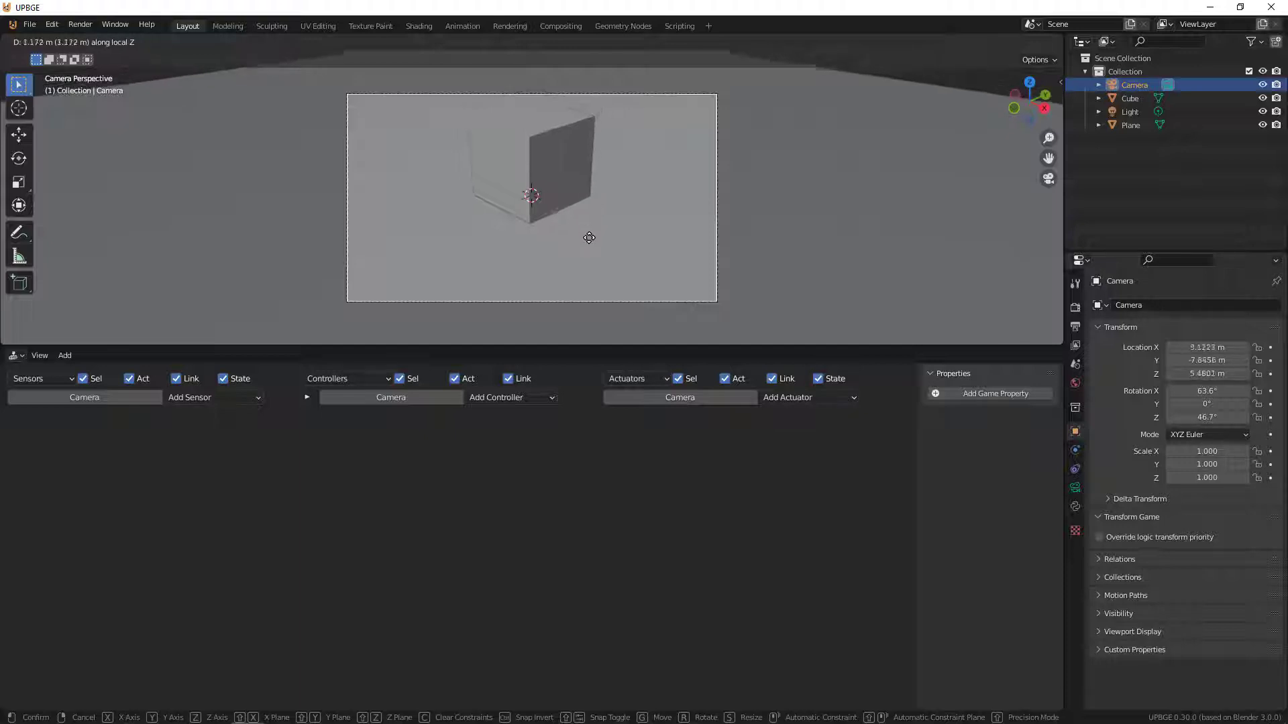
{"action": "left_click", "coordinate": [586, 312]}
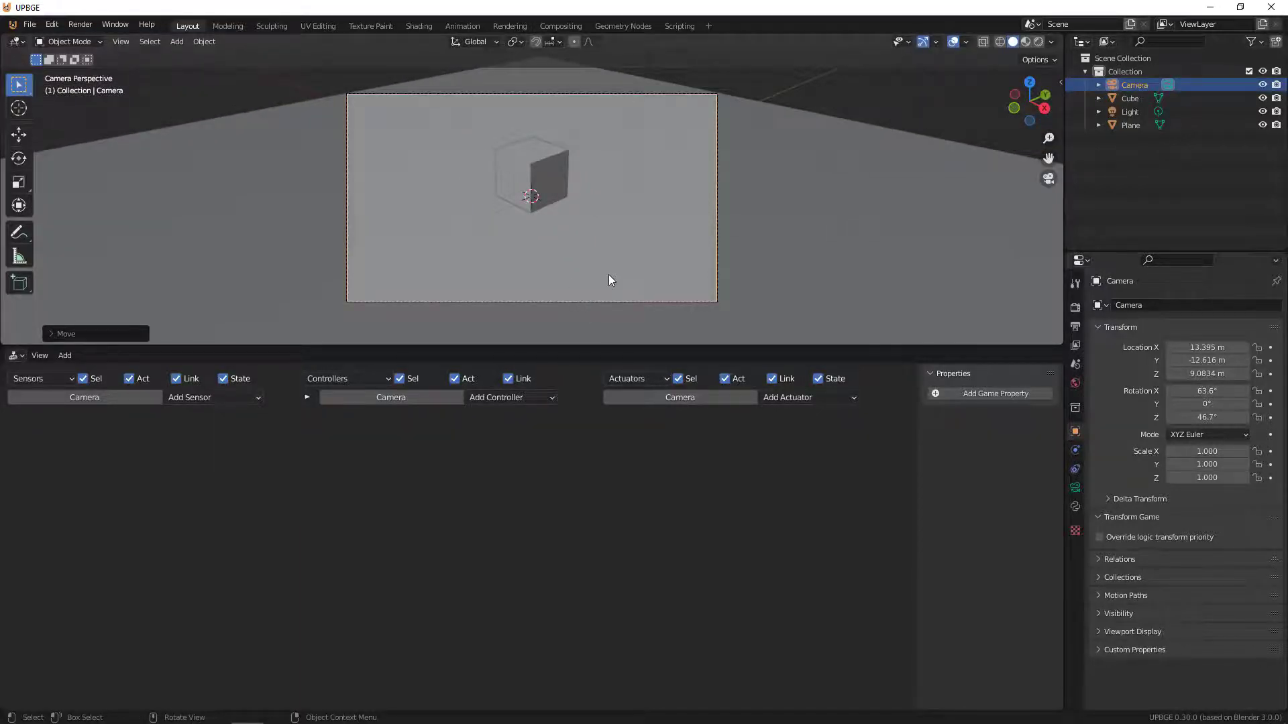
Add a Keyboard sensor to the cube and set its key to Left Arrow
{"action": "left_click", "coordinate": [840, 261]}
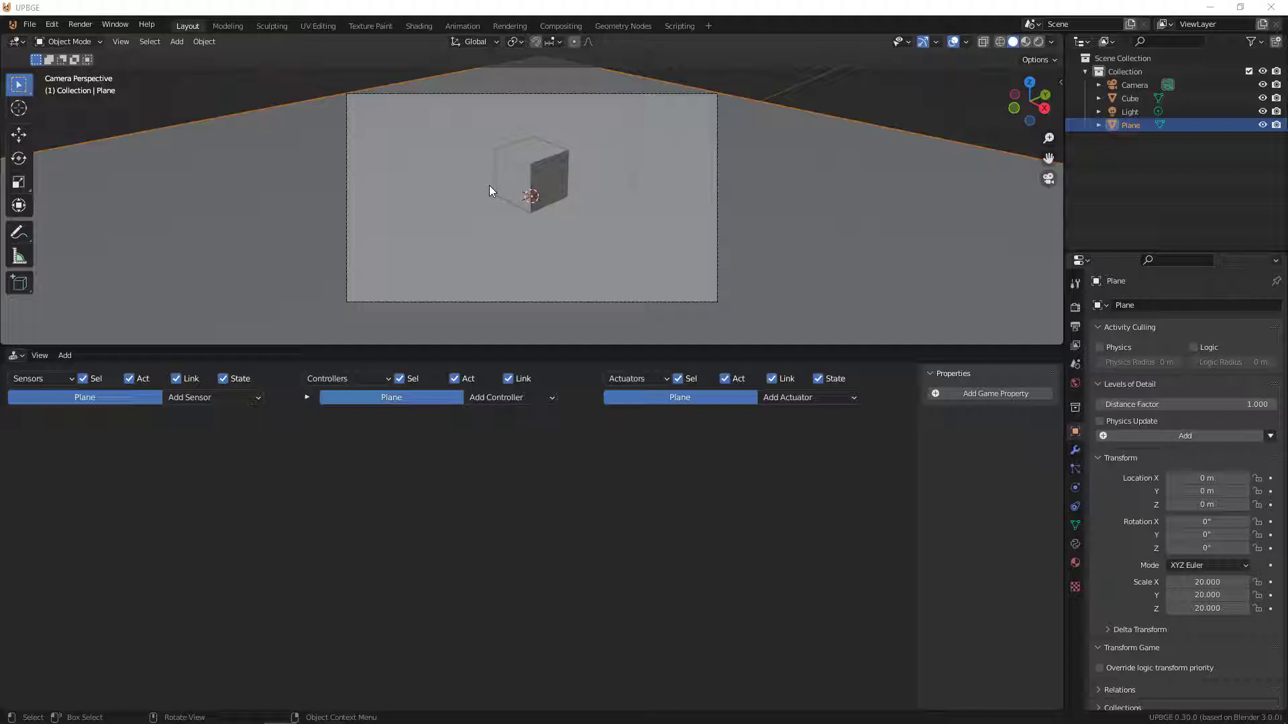
{"action": "left_click", "coordinate": [553, 161]}
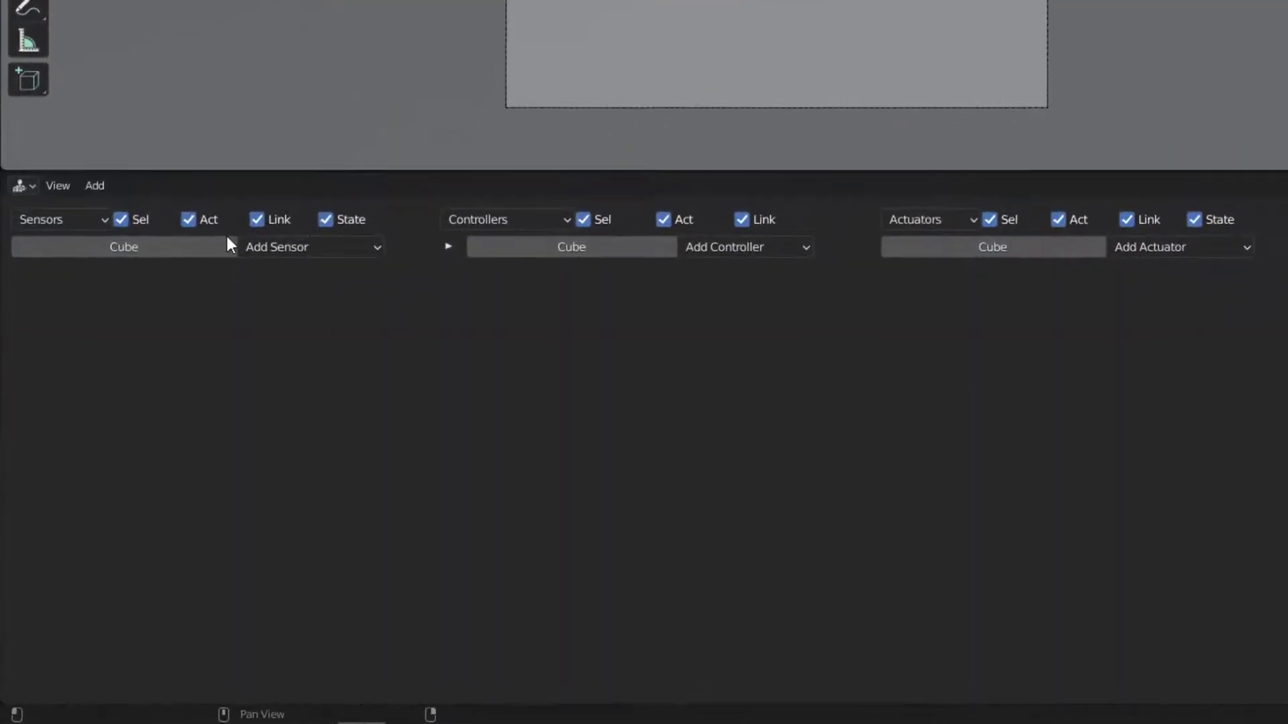
{"action": "left_click", "coordinate": [345, 245]}
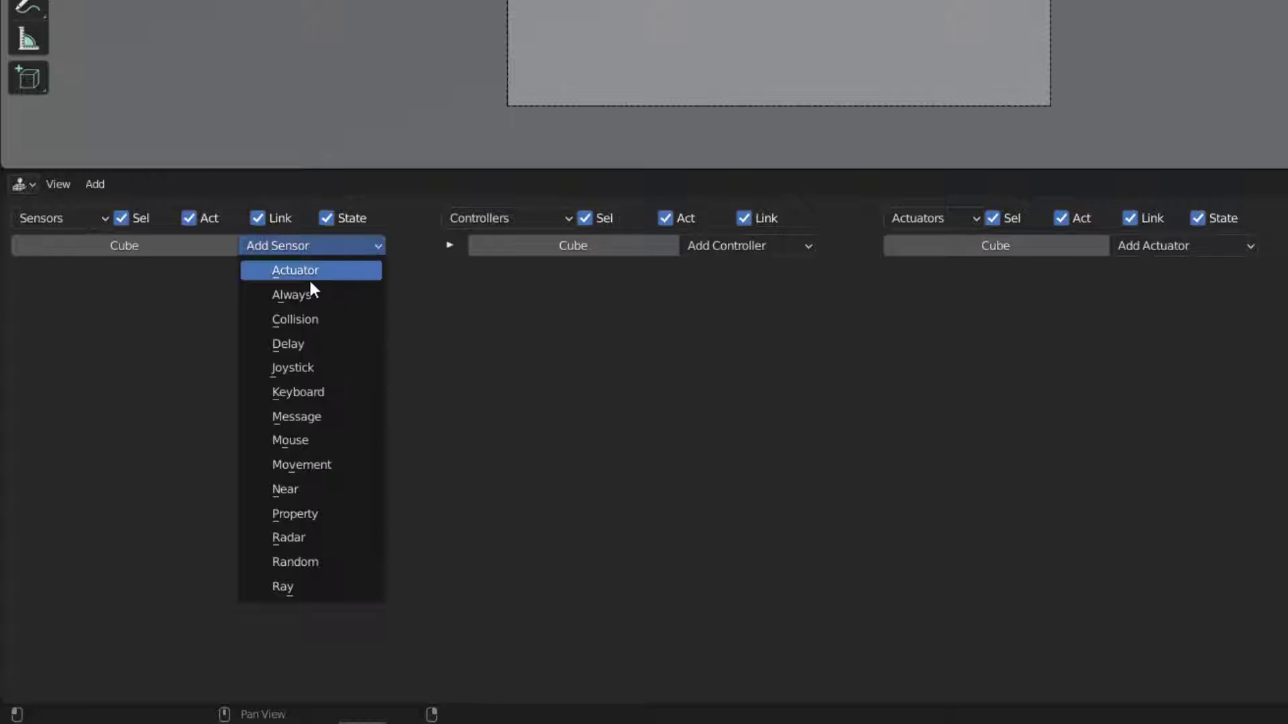
{"action": "left_click", "coordinate": [301, 395]}
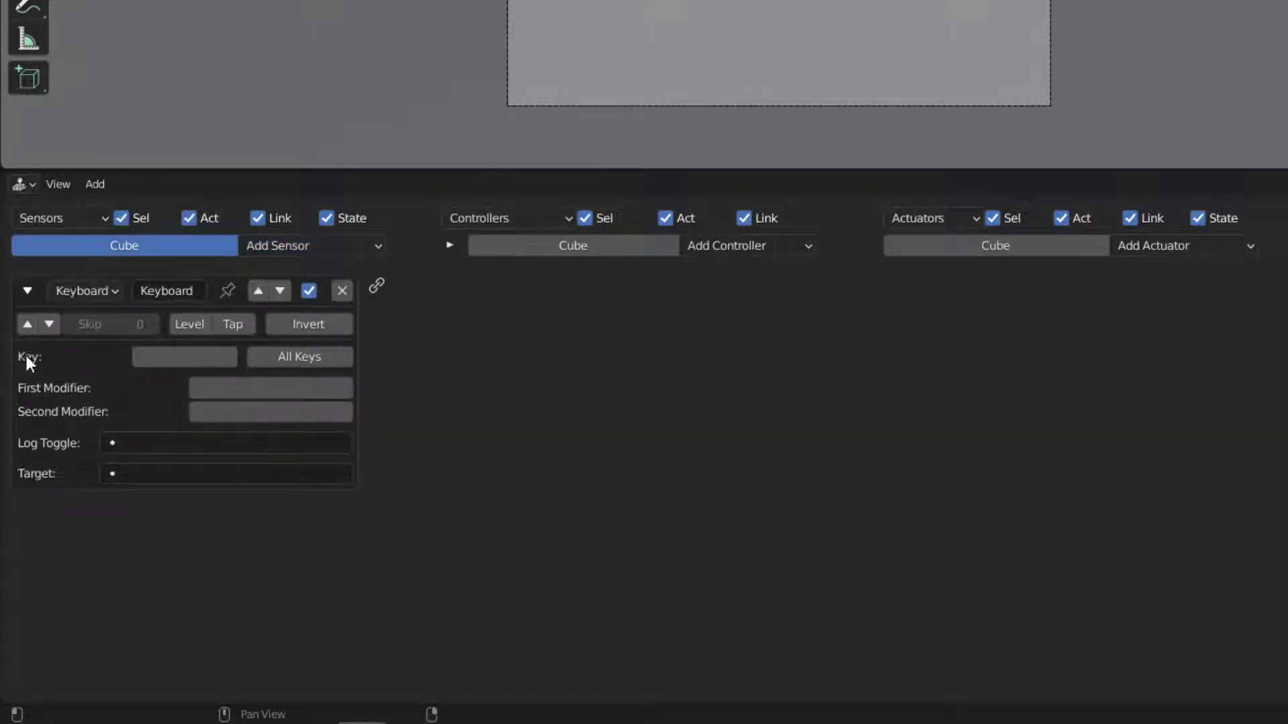
{"action": "left_click", "coordinate": [151, 357]}
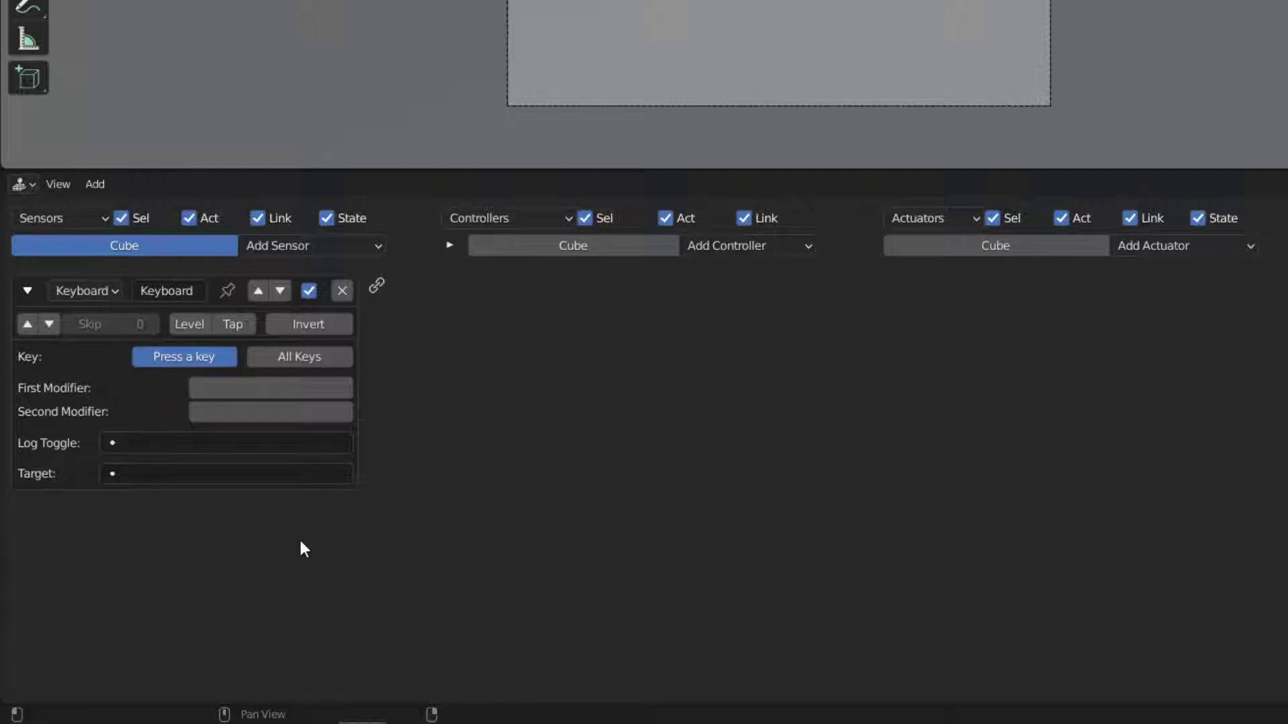
{"action": "key", "text": "Left"}
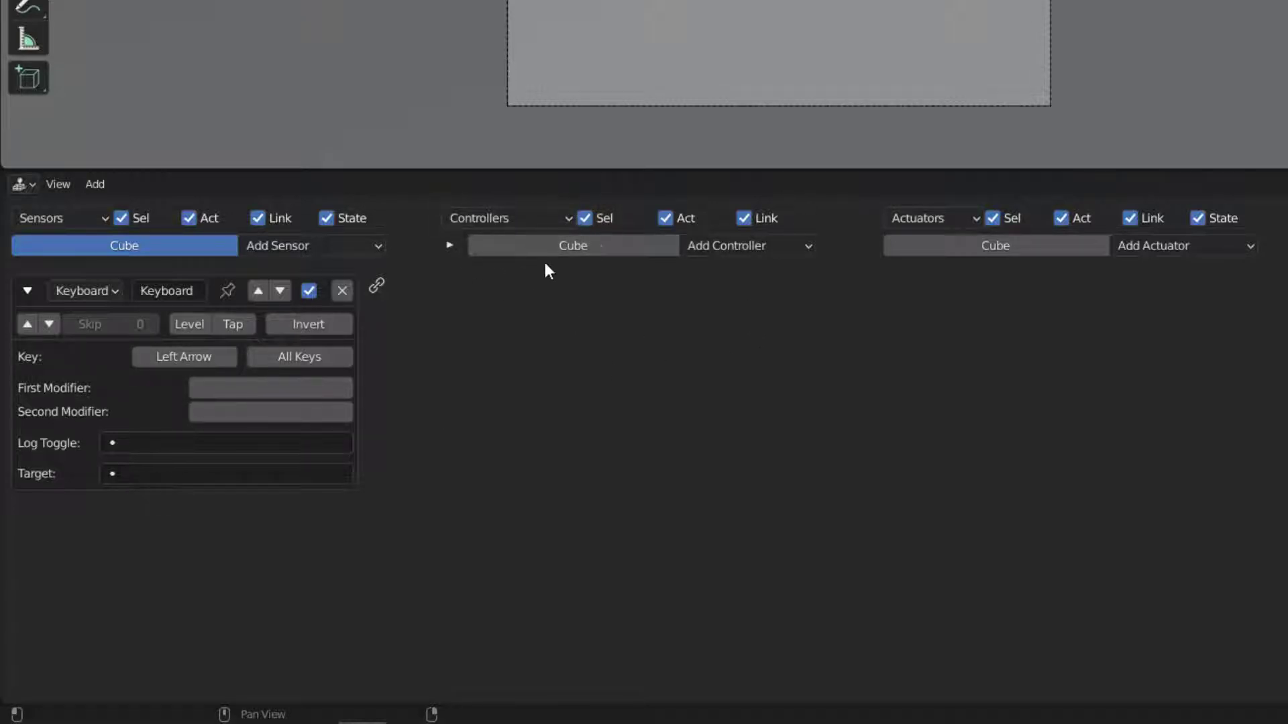
Add an And controller and a Motion actuator to the cube, and link them in sequence with the Left Arrow sensor
{"action": "left_click", "coordinate": [808, 247]}
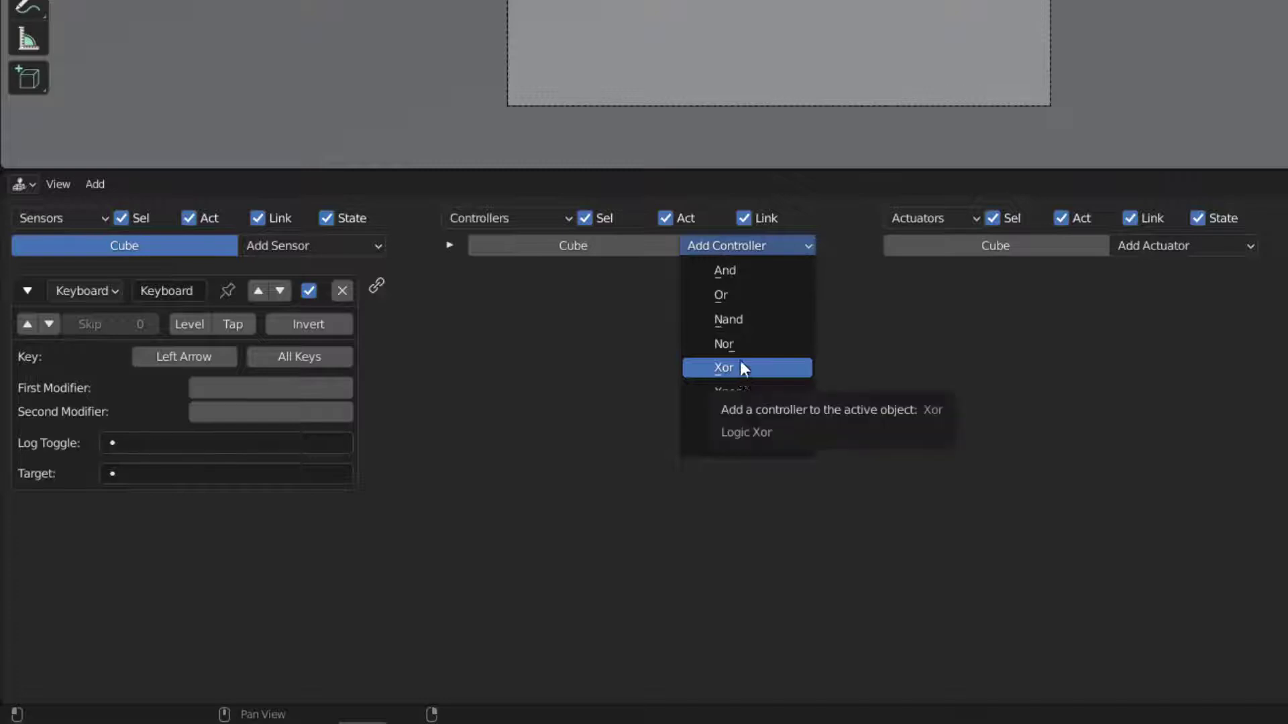
{"action": "left_click", "coordinate": [729, 273]}
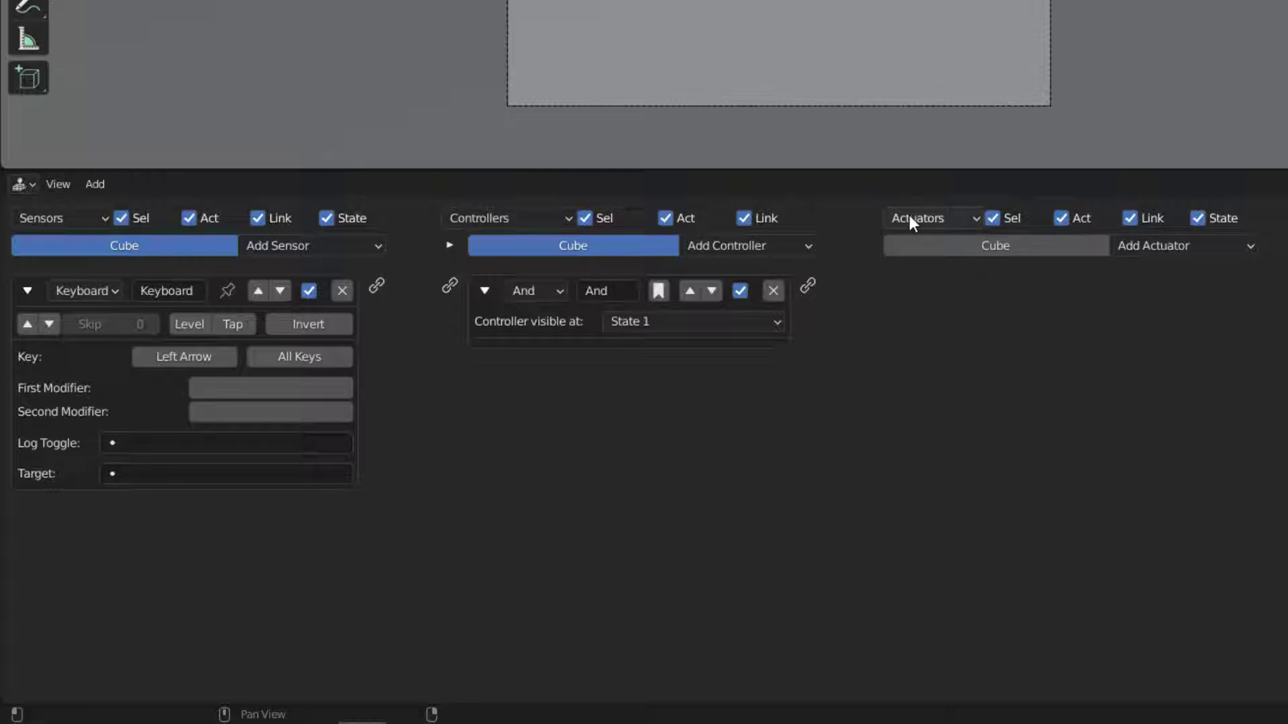
{"action": "left_click", "coordinate": [1178, 255]}
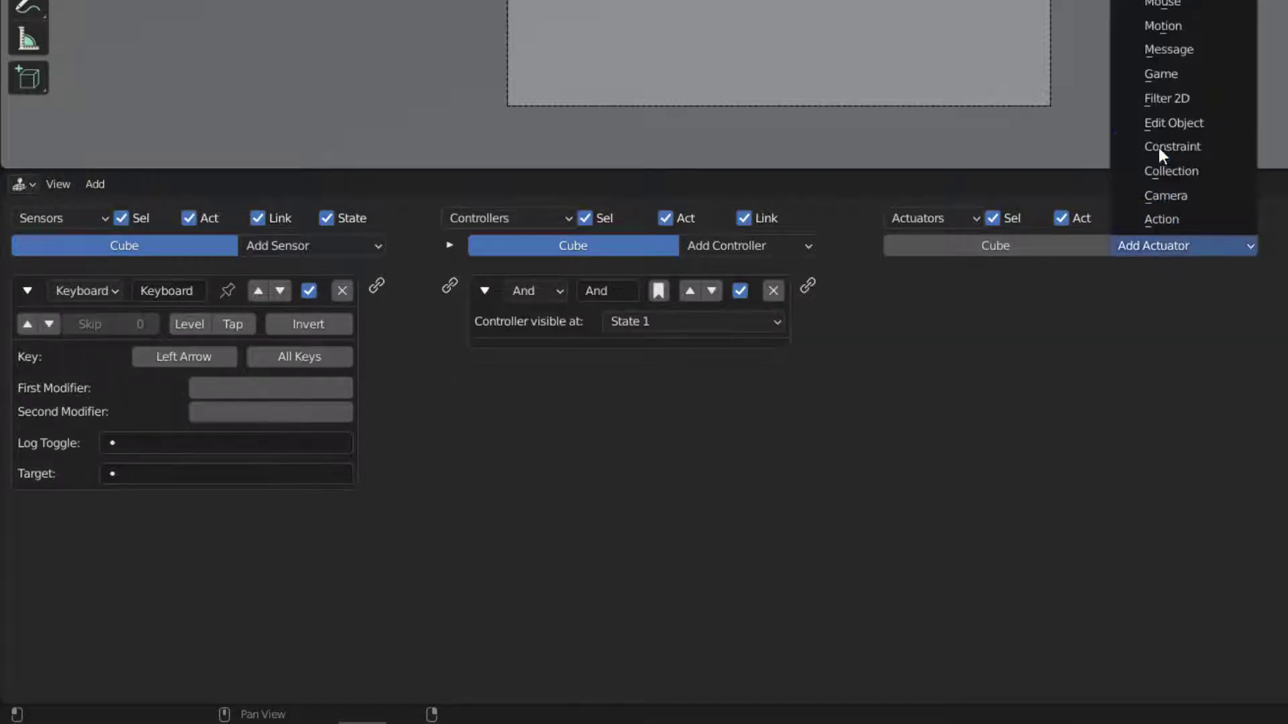
{"action": "left_click", "coordinate": [1163, 27]}
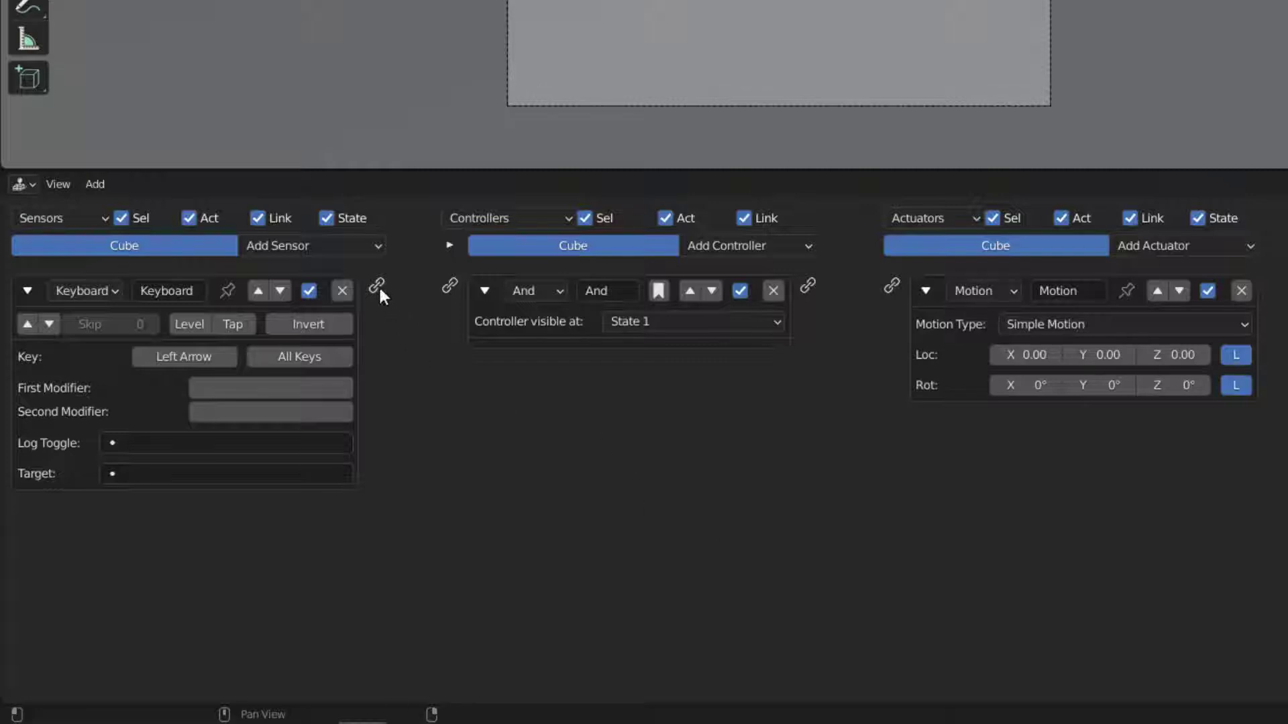
{"action": "left_click_drag", "start_coordinate": [384, 293], "coordinate": [449, 286]}
{"action": "left_click_drag", "start_coordinate": [856, 304], "coordinate": [891, 286]}
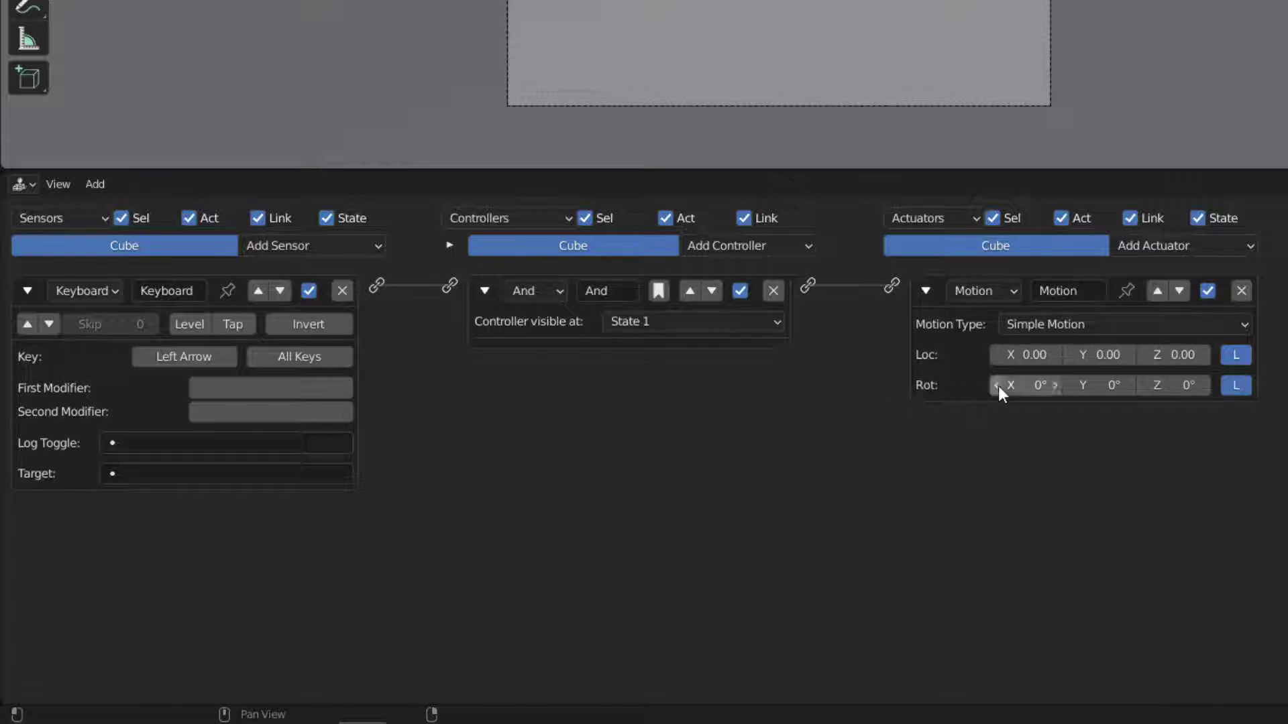
Set the Motion actuator's X location to -0.20 and test the cube's leftward movement in the running game
{"action": "left_click", "coordinate": [1023, 355]}
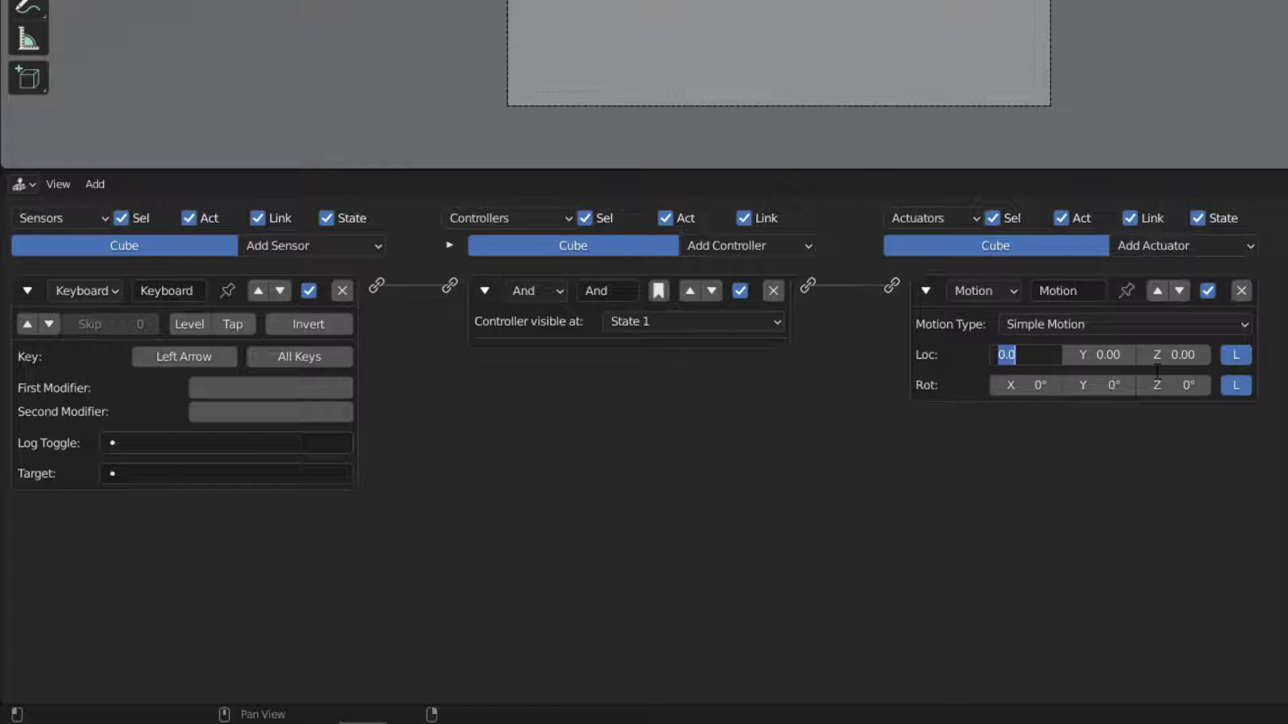
{"action": "type", "text": "0.2"}
{"action": "key", "text": "Left"}
{"action": "key", "text": "Left"}
{"action": "key", "text": "Left"}
{"action": "type", "text": "-"}
{"action": "key", "text": "Return"}
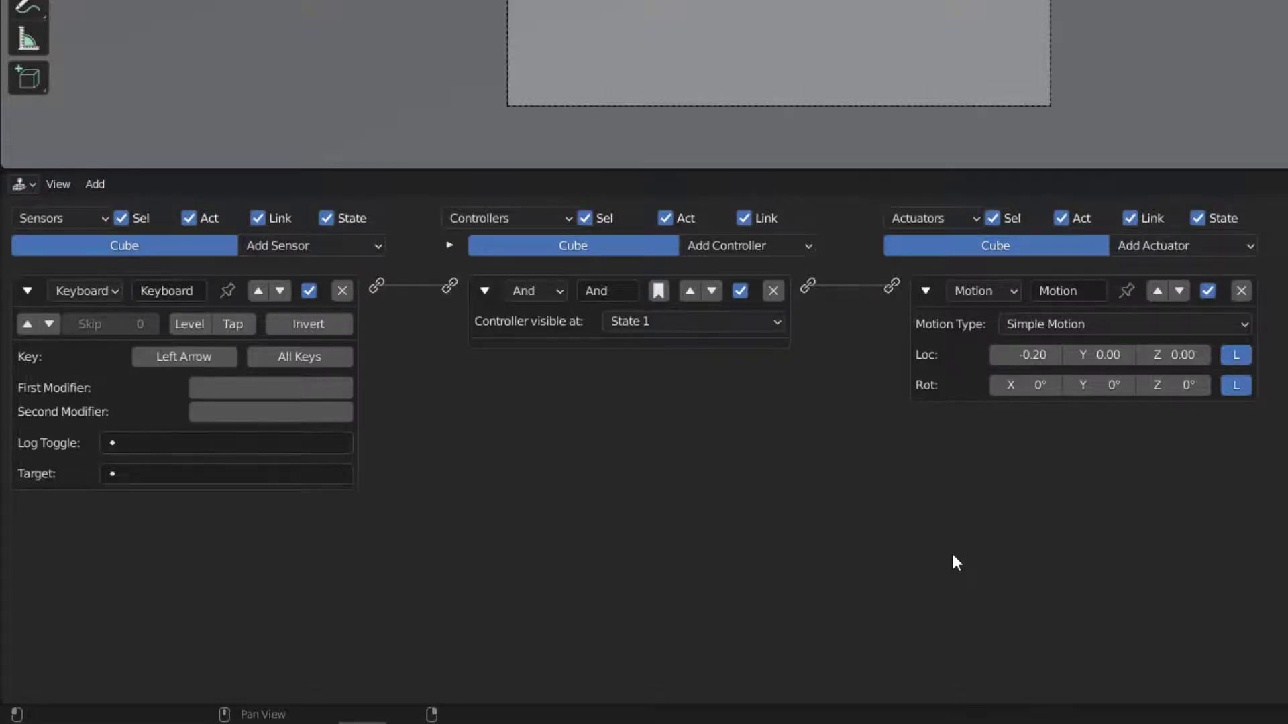
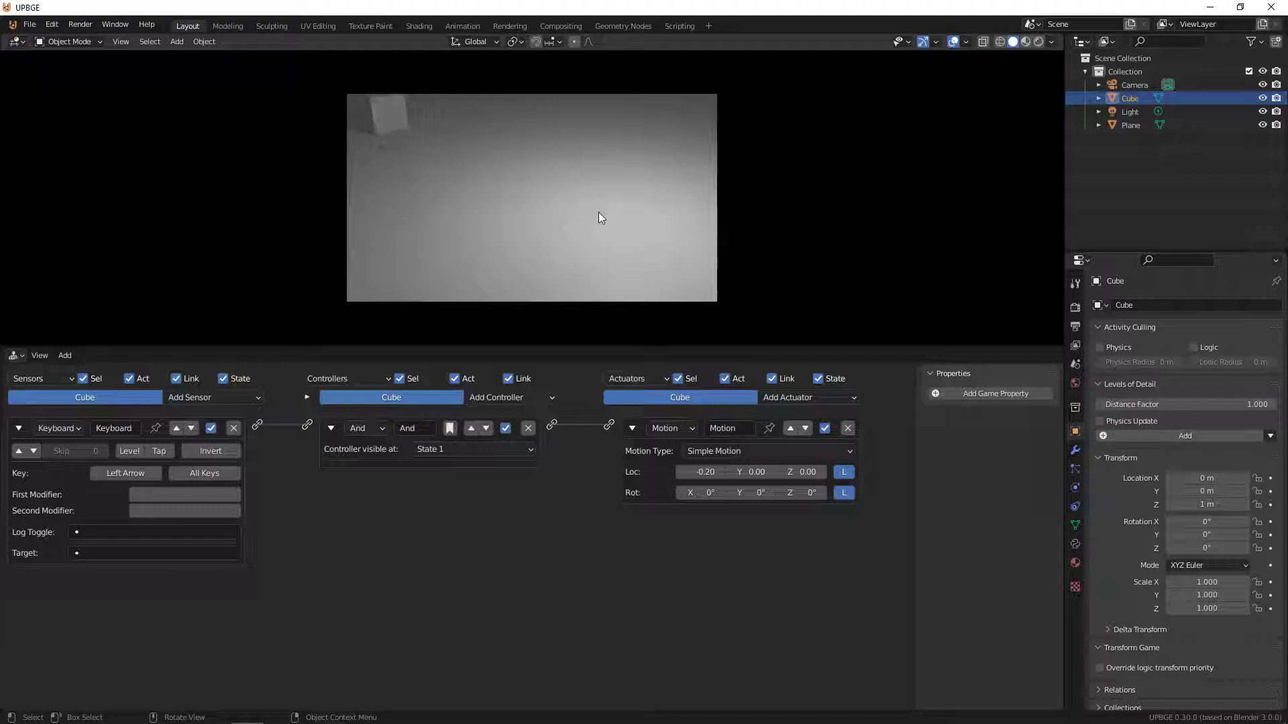
{"action": "key", "text": "Left"}
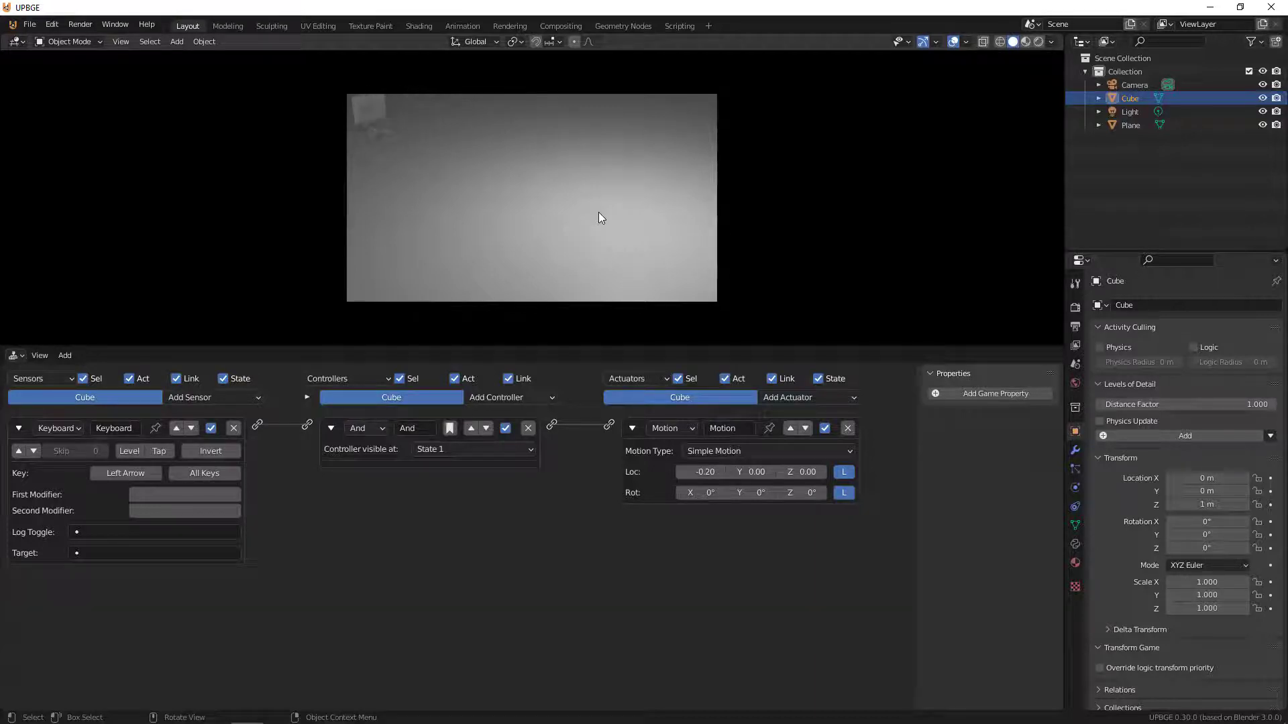
{"action": "key", "text": "Escape"}
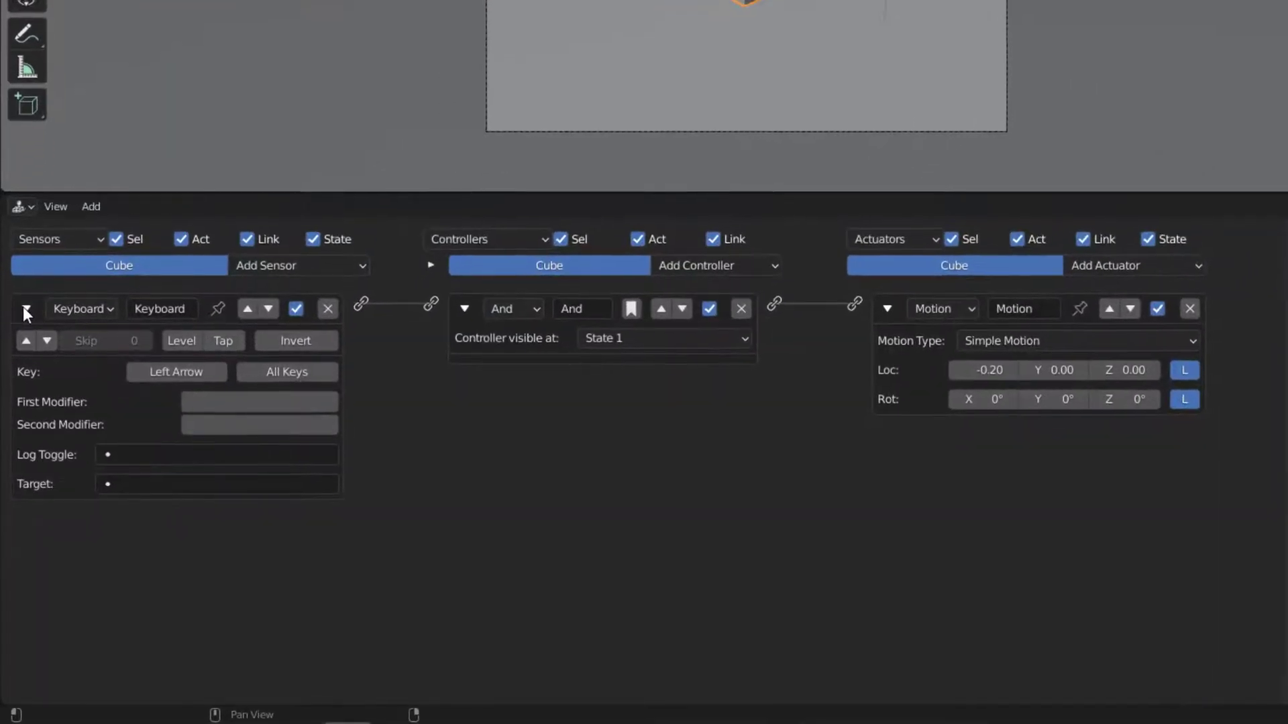
Collapse the cube's Keyboard sensor, And controller and Motion actuator bricks
{"action": "left_click", "coordinate": [19, 428]}
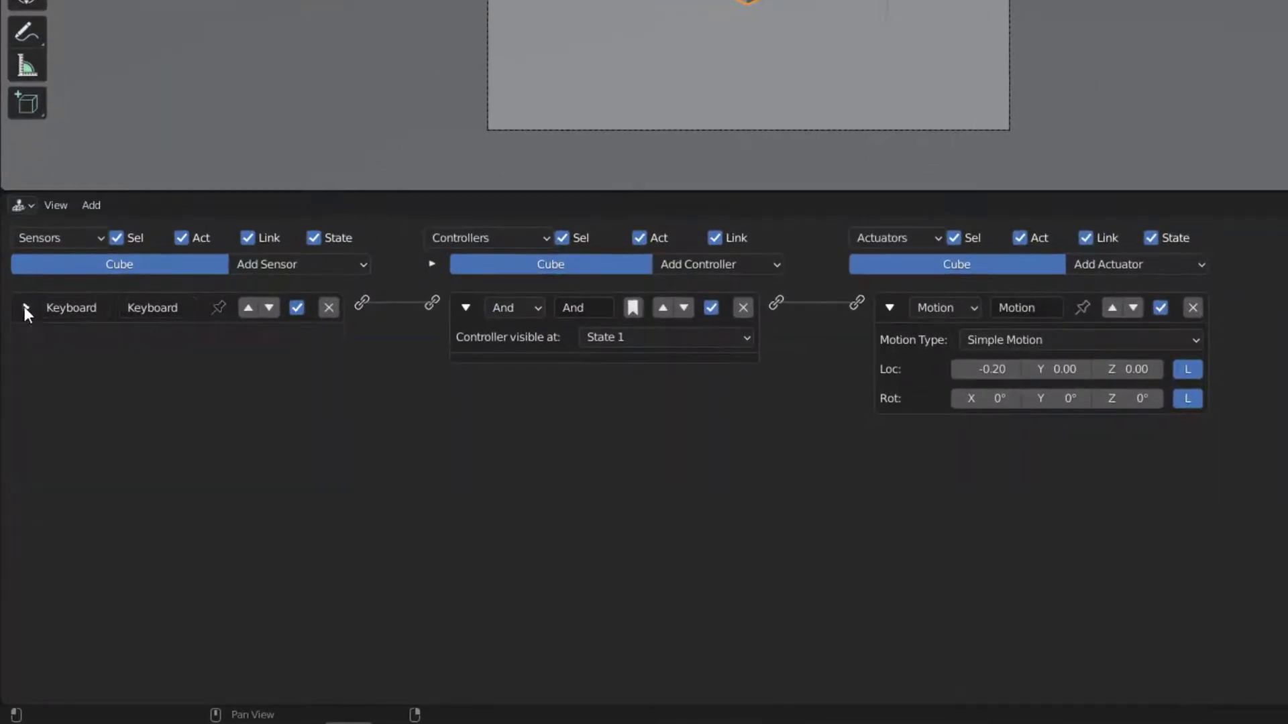
{"action": "left_click", "coordinate": [465, 307]}
{"action": "left_click", "coordinate": [889, 308]}
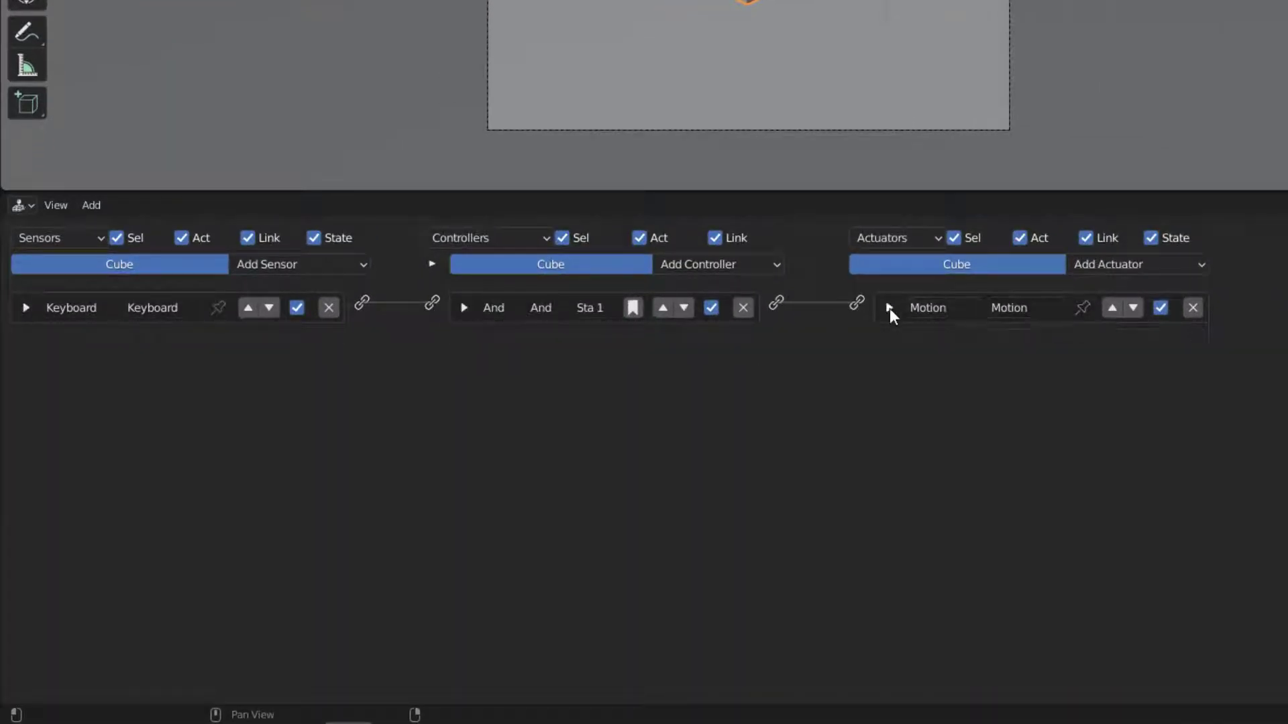
{"action": "left_click", "coordinate": [889, 308]}
{"action": "left_click", "coordinate": [890, 308]}
Add a second Keyboard sensor to the cube and assign Right Arrow as its key
{"action": "left_click", "coordinate": [363, 268]}
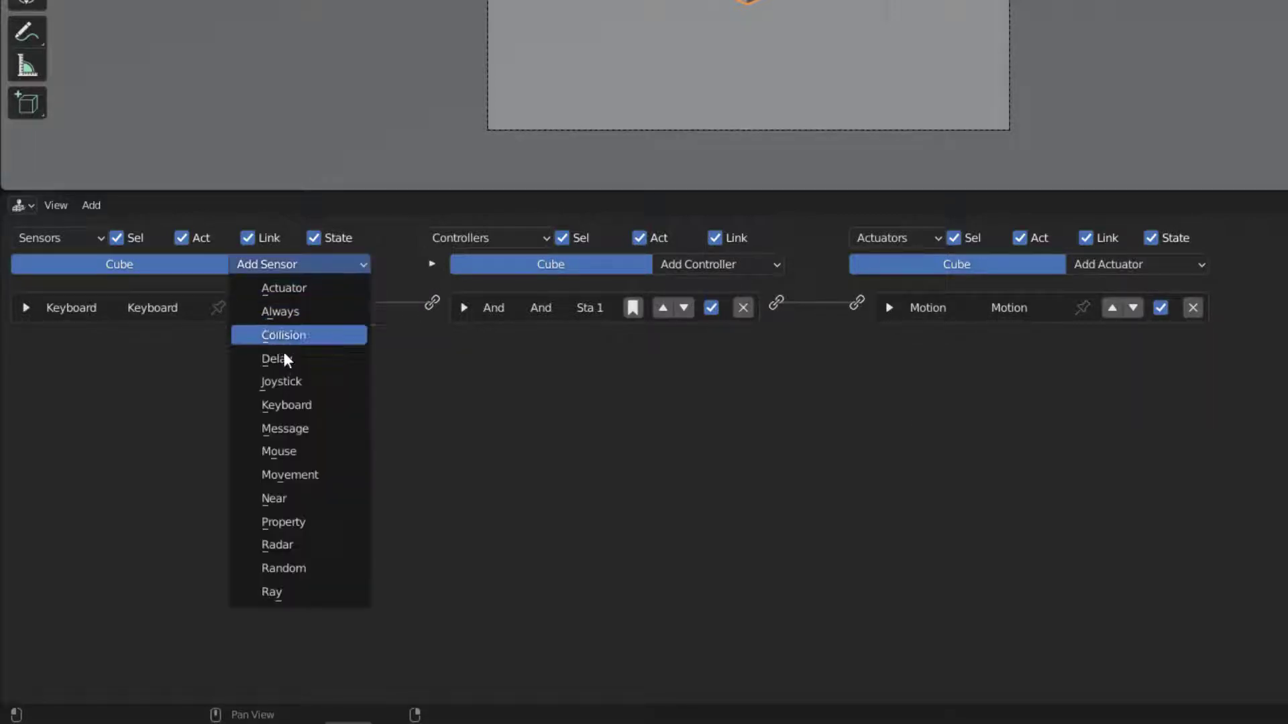
{"action": "left_click", "coordinate": [282, 406]}
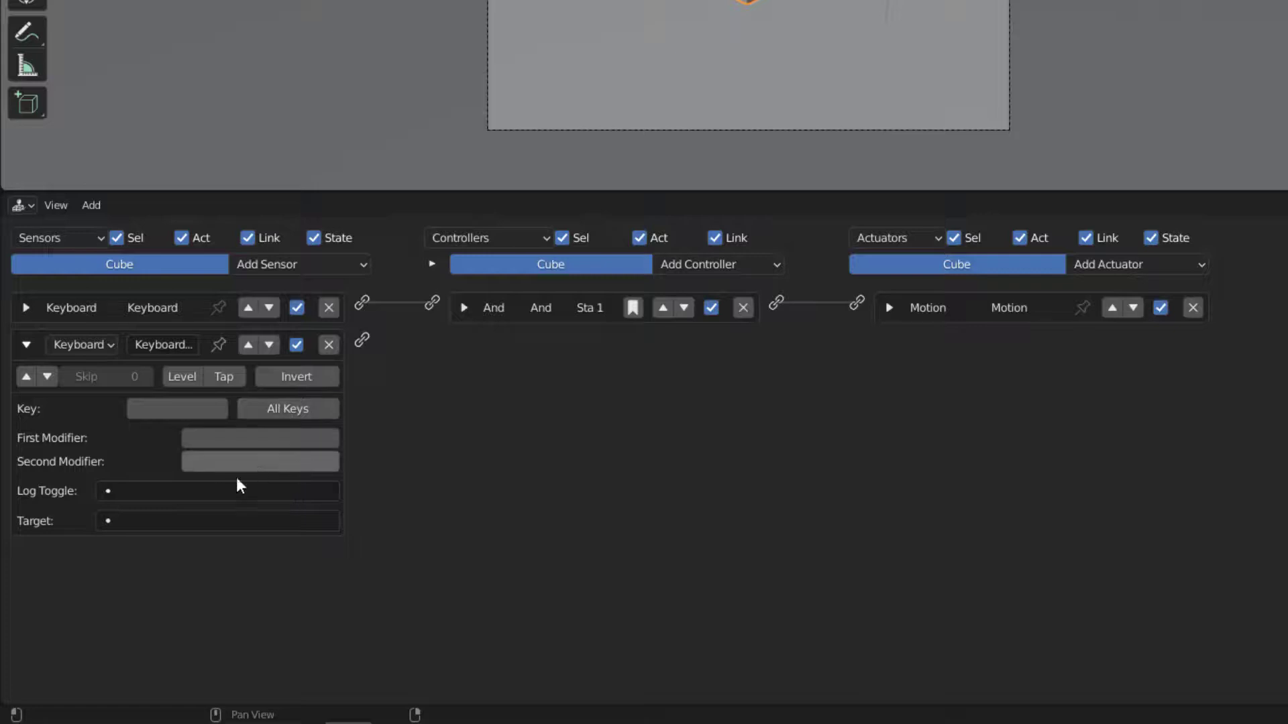
{"action": "left_click", "coordinate": [161, 412]}
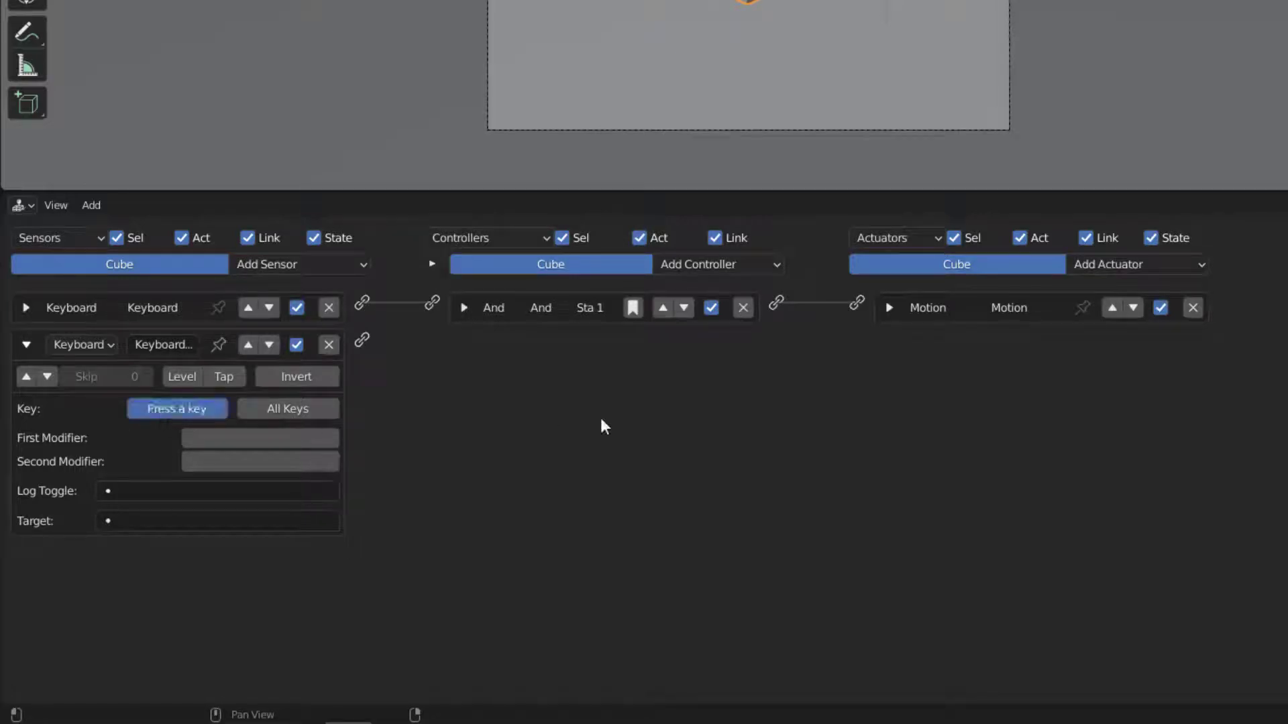
{"action": "key", "text": "Right"}
Add a second And controller and Motion actuator, and link them in sequence with the Right Arrow sensor
{"action": "left_click", "coordinate": [776, 268]}
{"action": "left_click", "coordinate": [710, 291]}
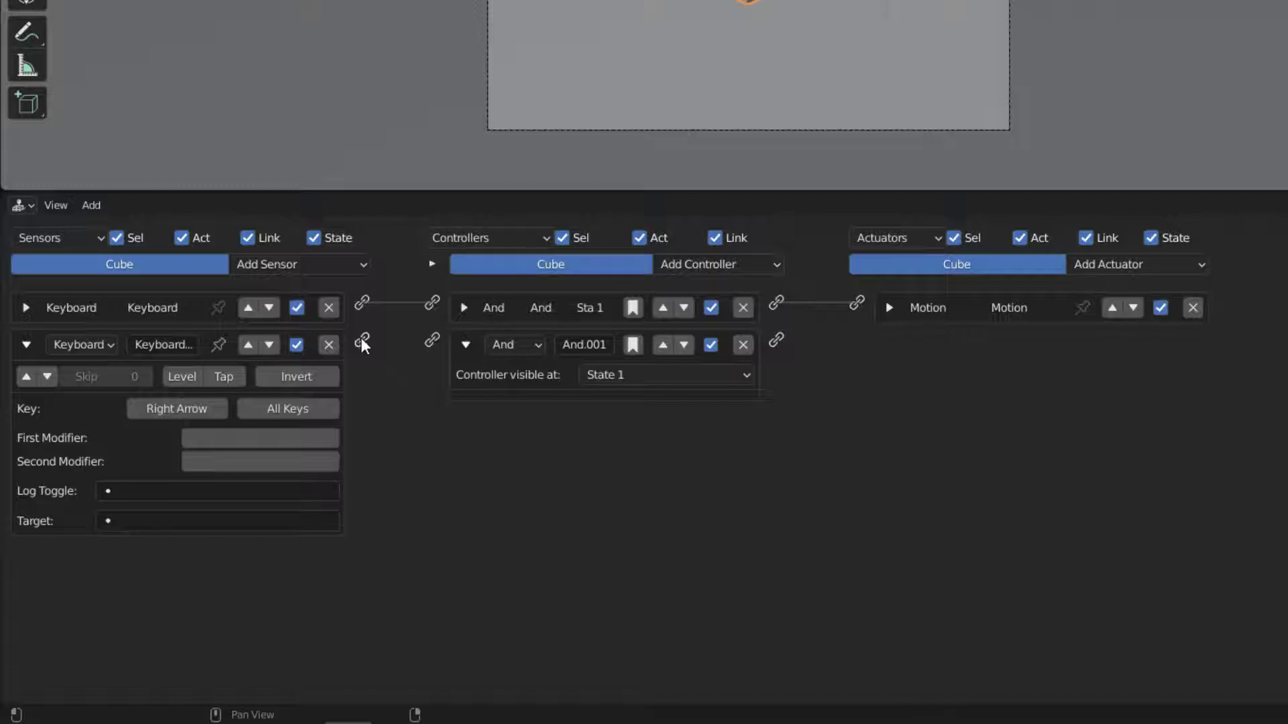
{"action": "left_click_drag", "start_coordinate": [414, 343], "coordinate": [435, 339]}
{"action": "left_click", "coordinate": [1151, 272]}
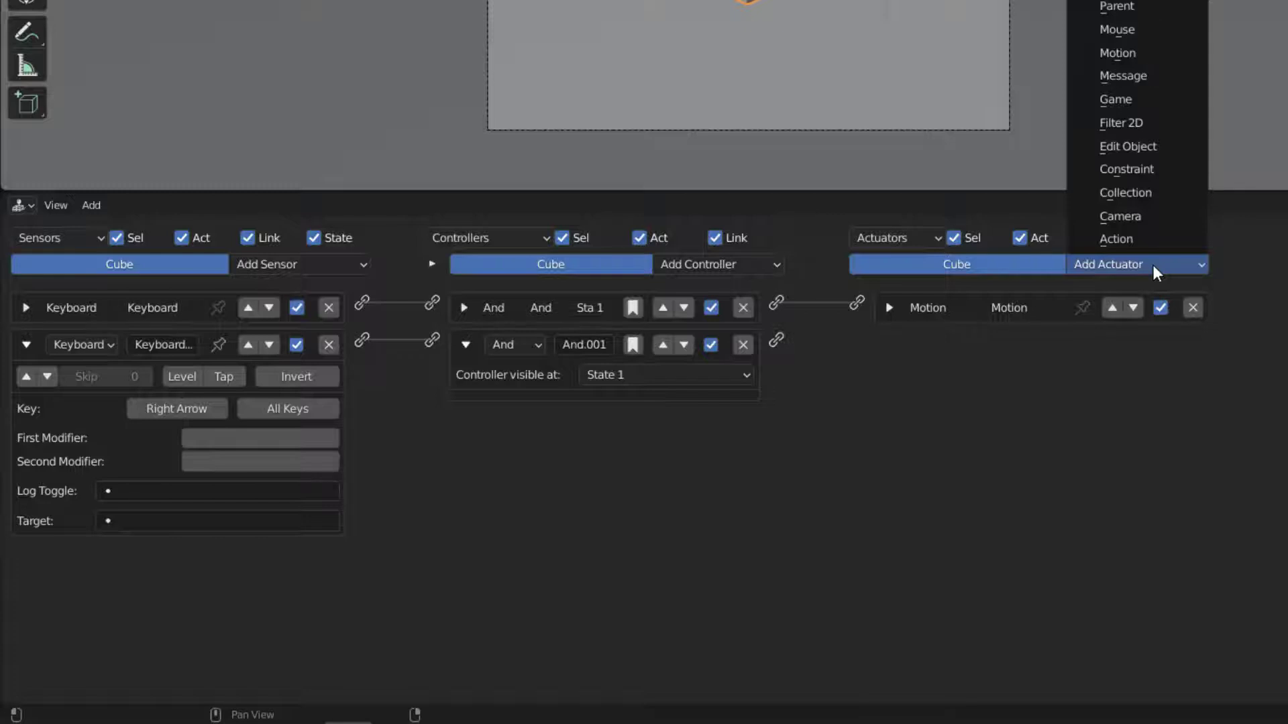
{"action": "left_click", "coordinate": [1124, 53]}
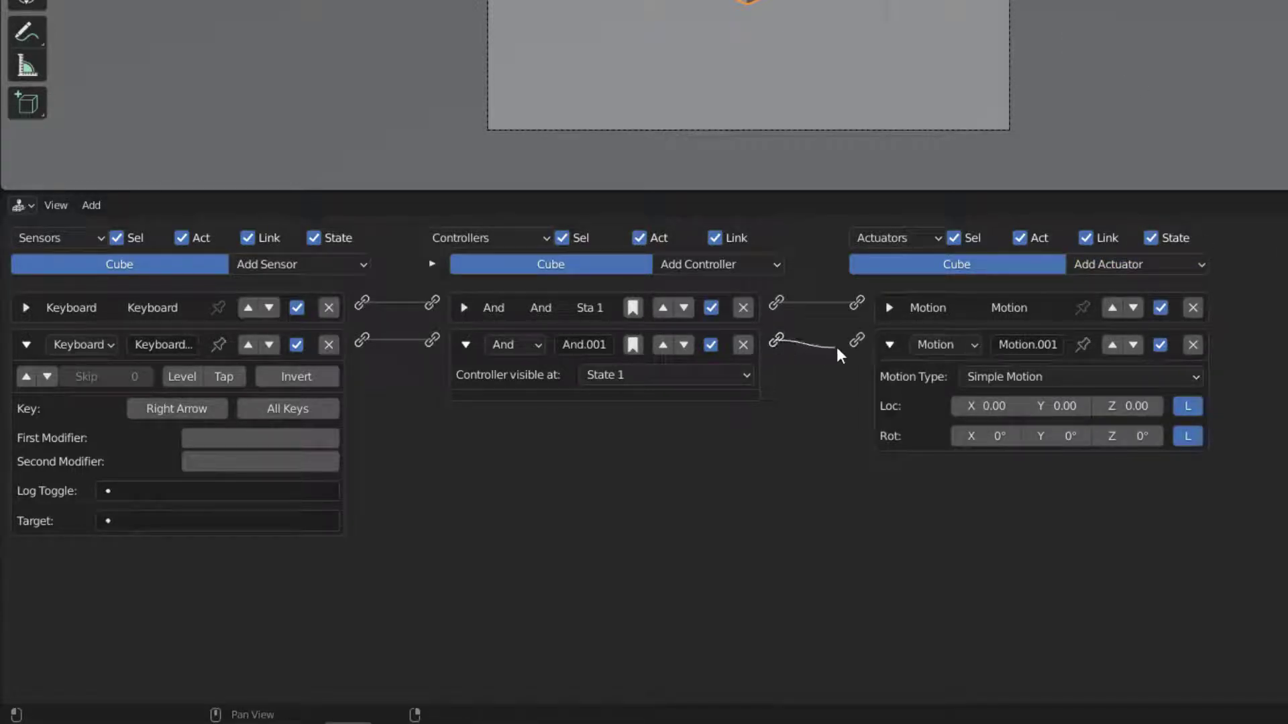
{"action": "left_click_drag", "start_coordinate": [836, 348], "coordinate": [859, 341]}
Set the second Motion actuator's X location to 0.20
{"action": "left_click", "coordinate": [985, 411]}
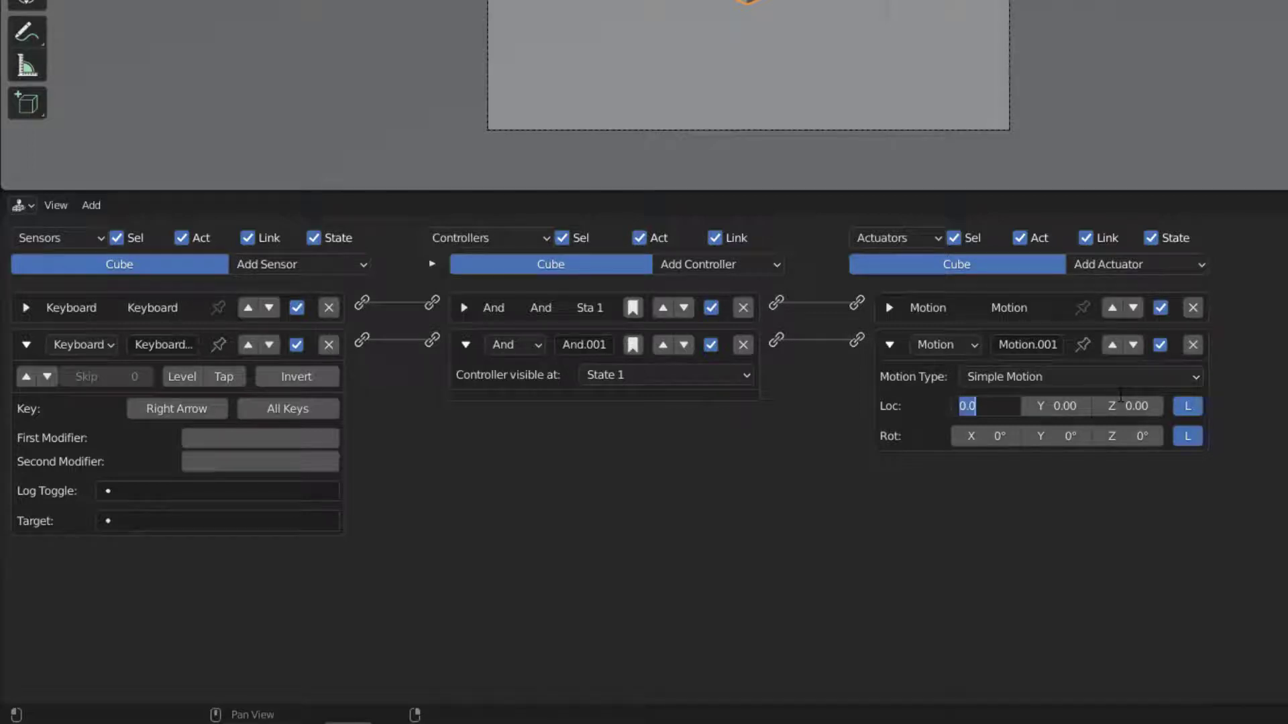
{"action": "type", "text": "0.2"}
{"action": "key", "text": "Return"}
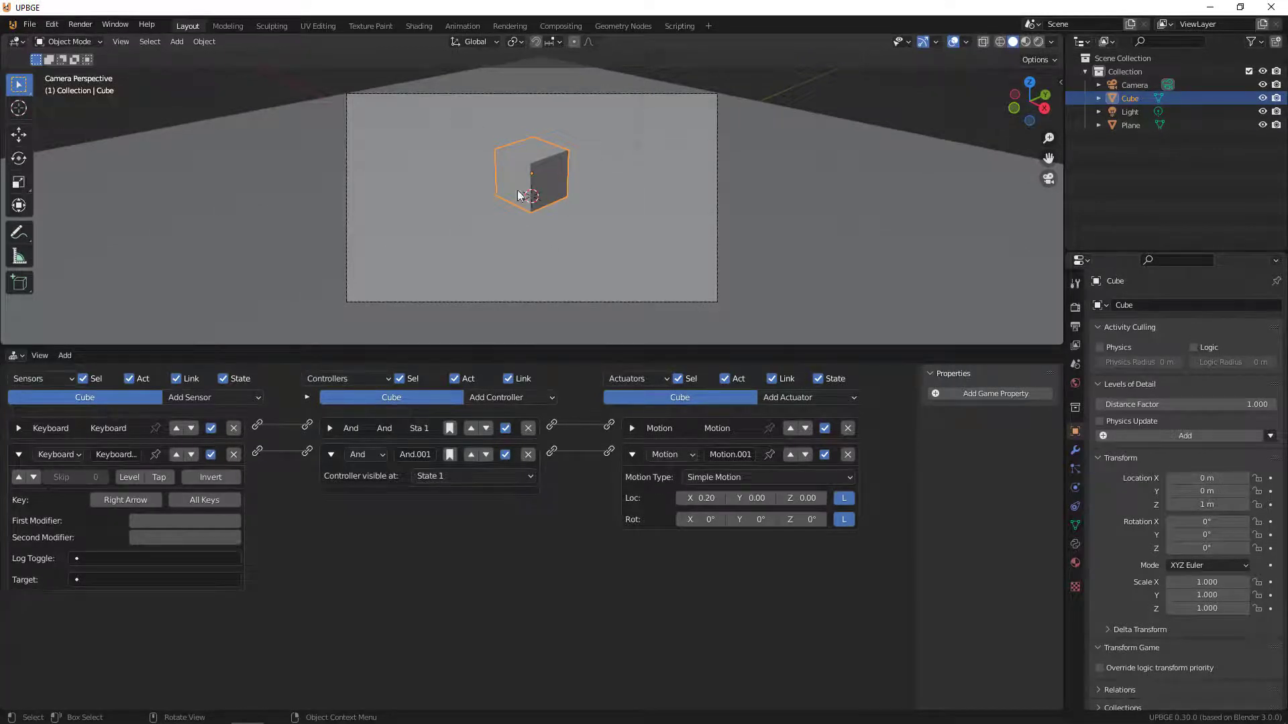
Run the game to test the cube's movement in both directions along X, and exit the game
{"action": "key", "text": "p"}
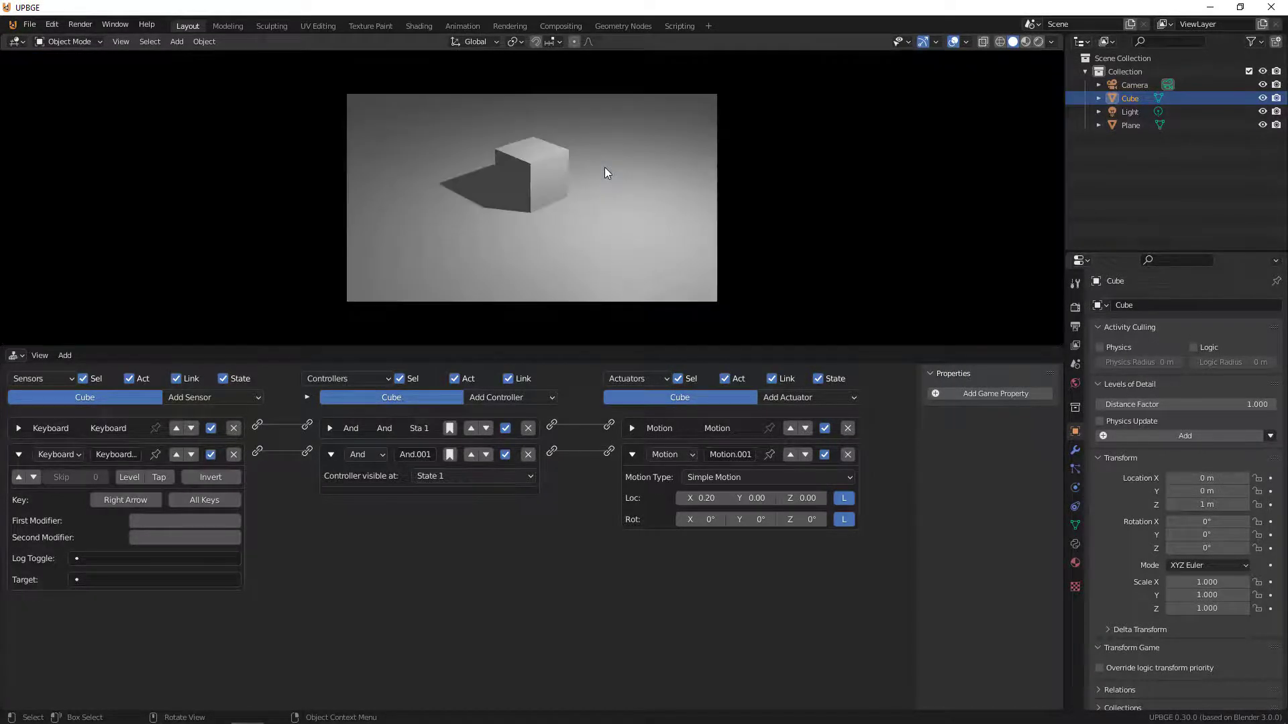
{"action": "key", "text": "Right"}
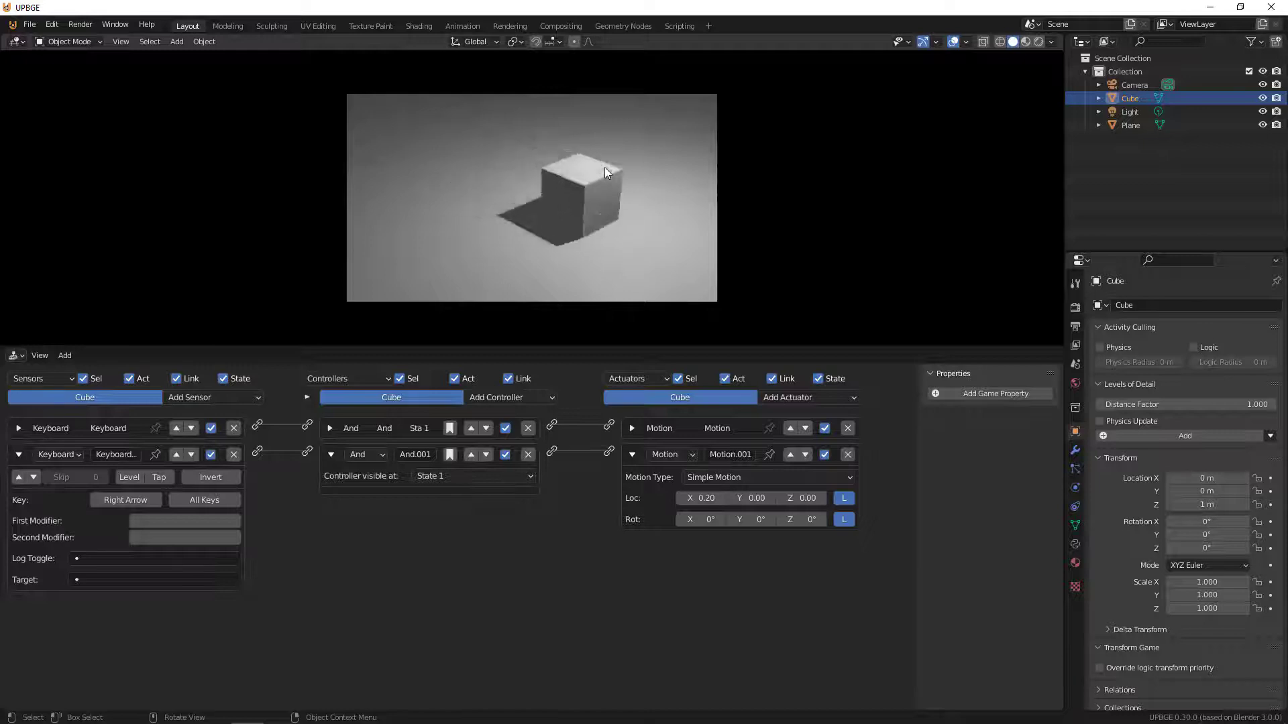
{"action": "key", "text": "Left"}
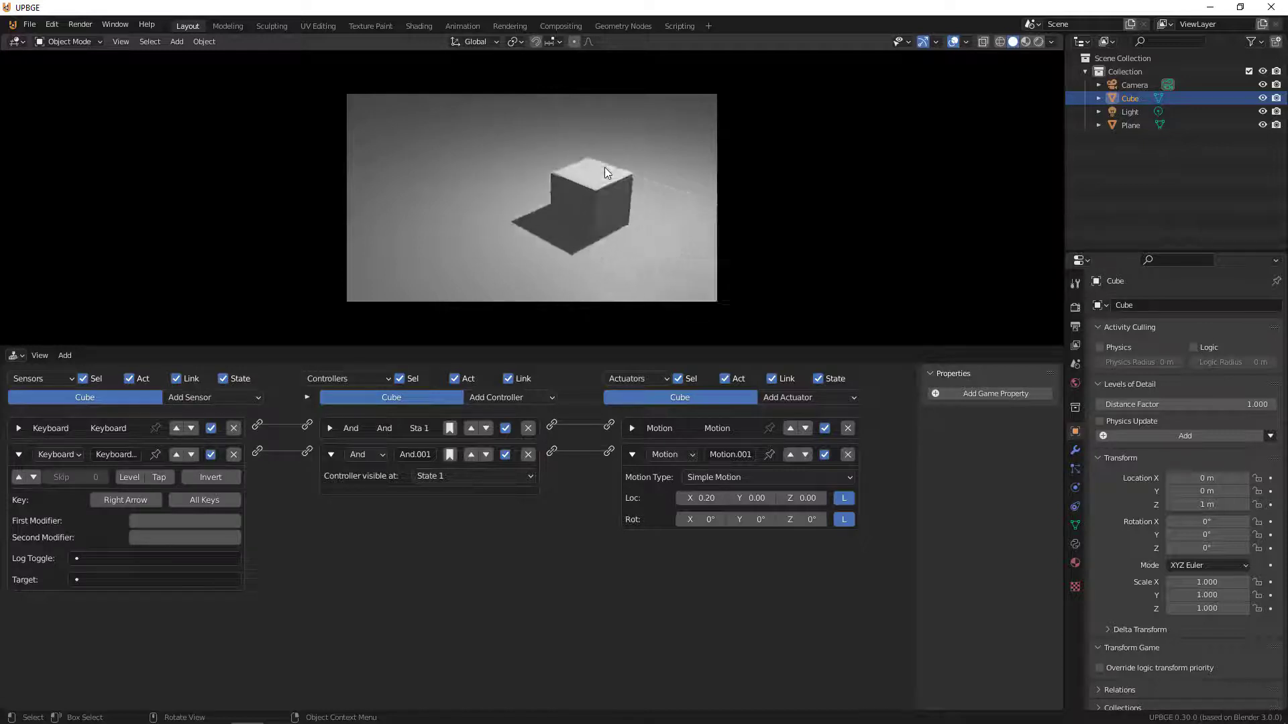
{"action": "key", "text": "Right"}
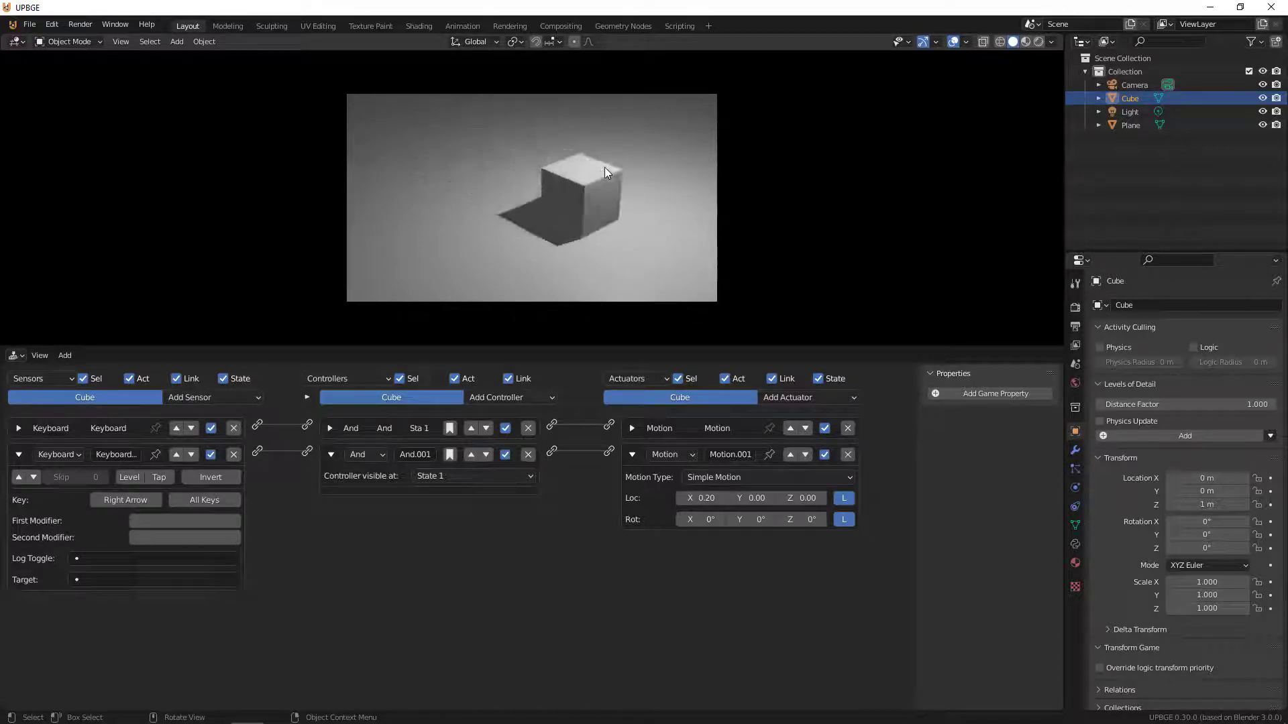
{"action": "key", "text": "Left"}
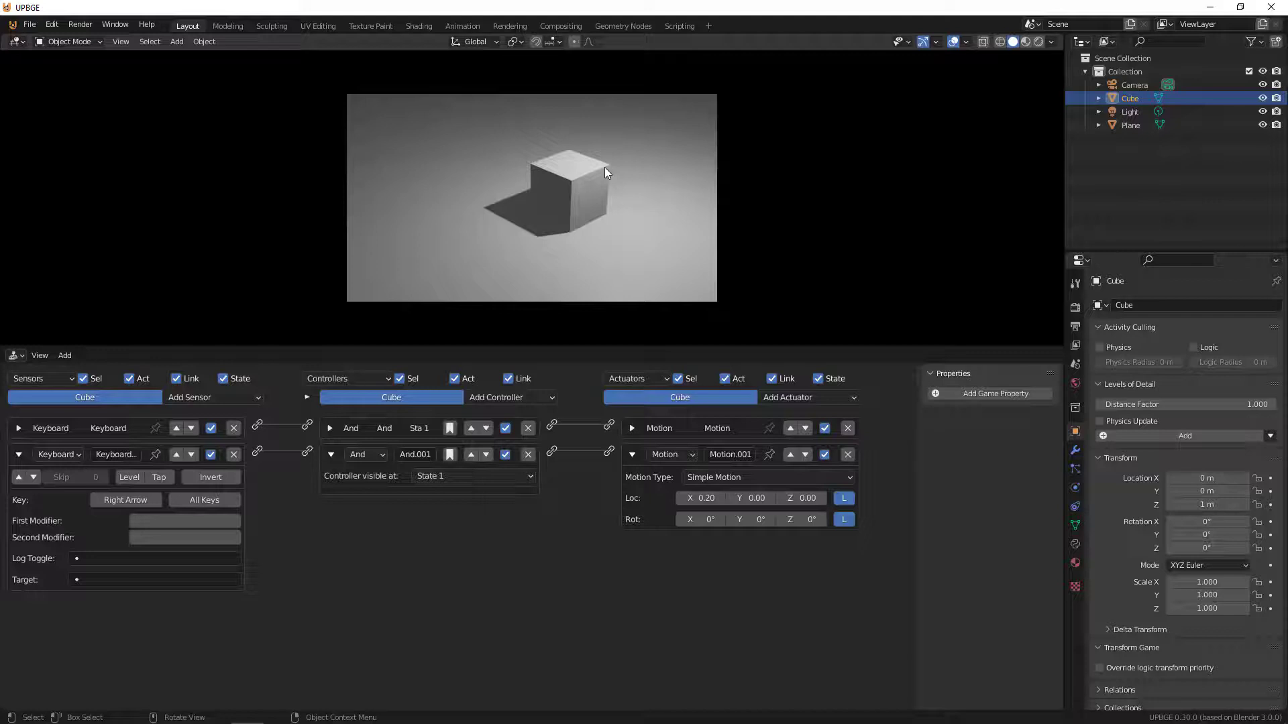
{"action": "key", "text": "Escape"}
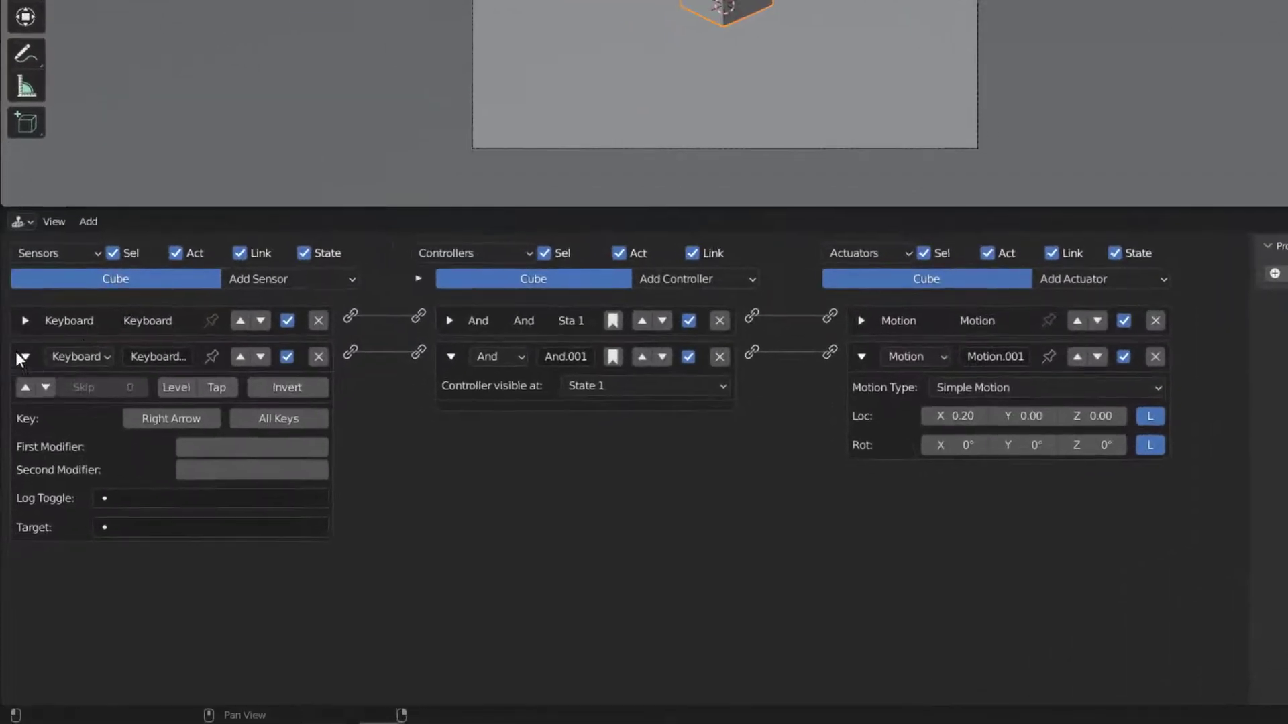
Collapse the second row of logic bricks belonging to the Right Arrow control
{"action": "left_click", "coordinate": [23, 357]}
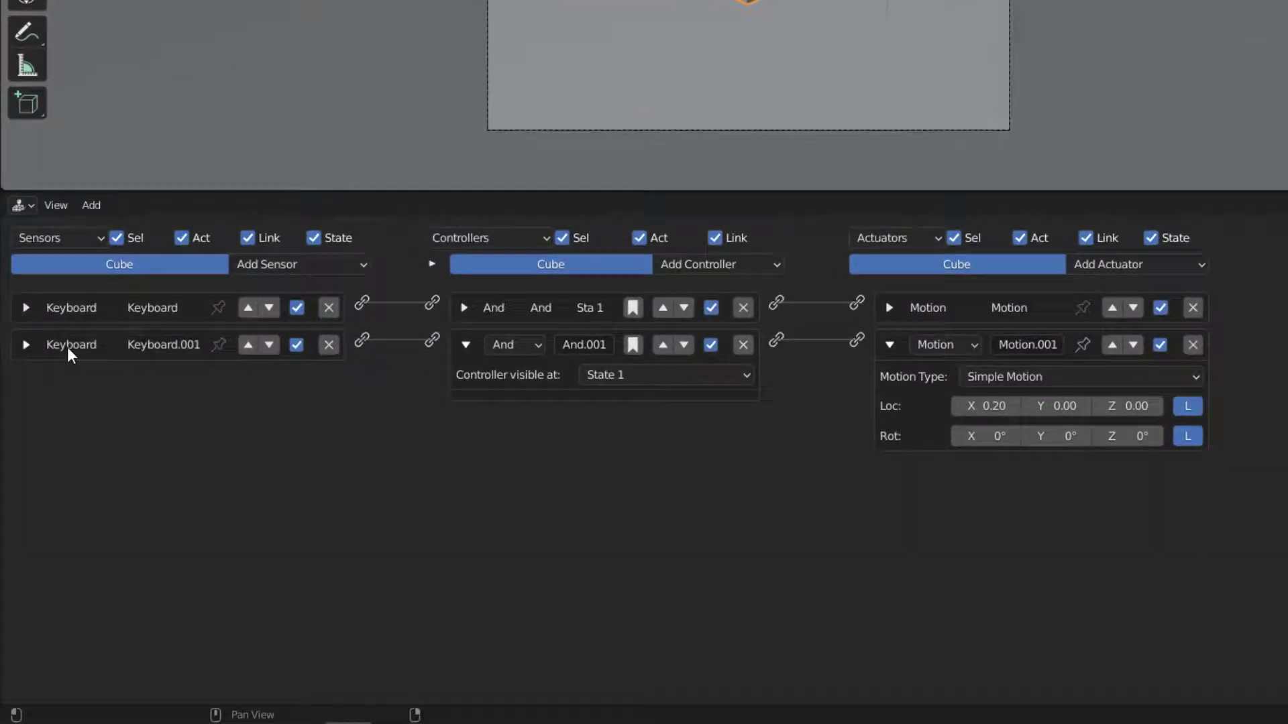
{"action": "left_click", "coordinate": [466, 345]}
{"action": "left_click", "coordinate": [890, 346]}
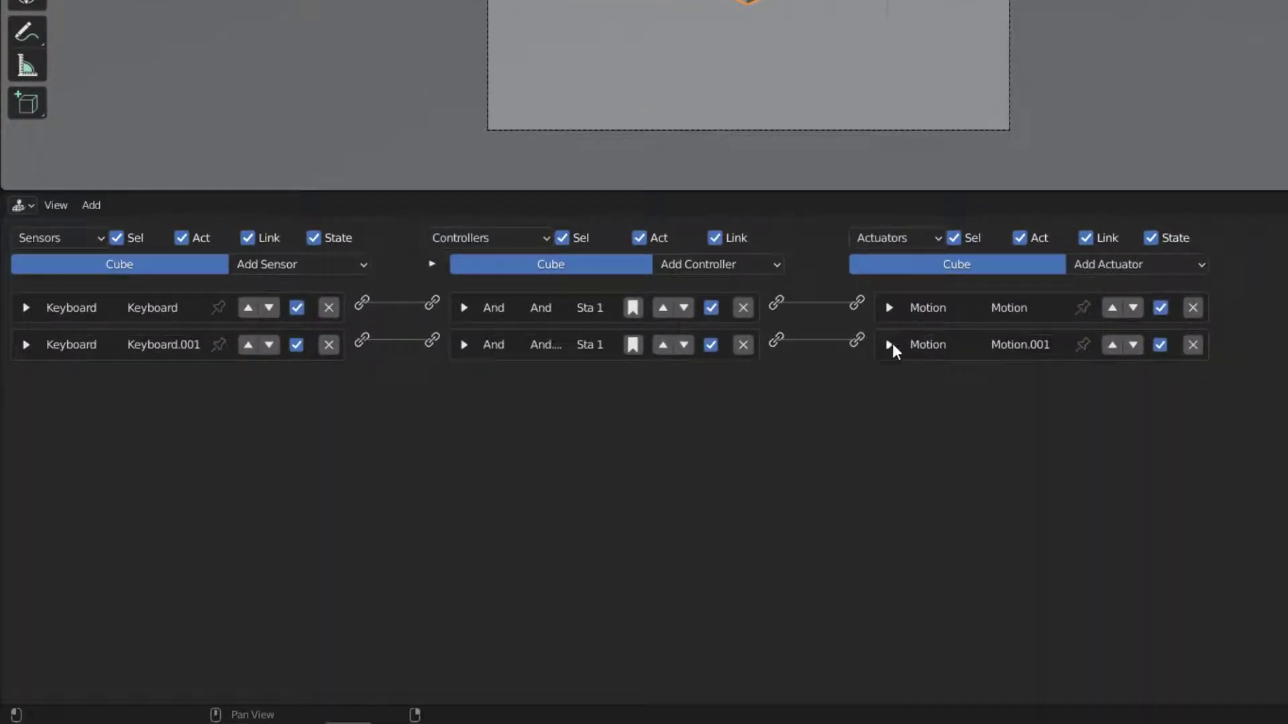
Add a third Keyboard sensor to the cube and assign Up Arrow as its key
{"action": "left_click", "coordinate": [336, 265]}
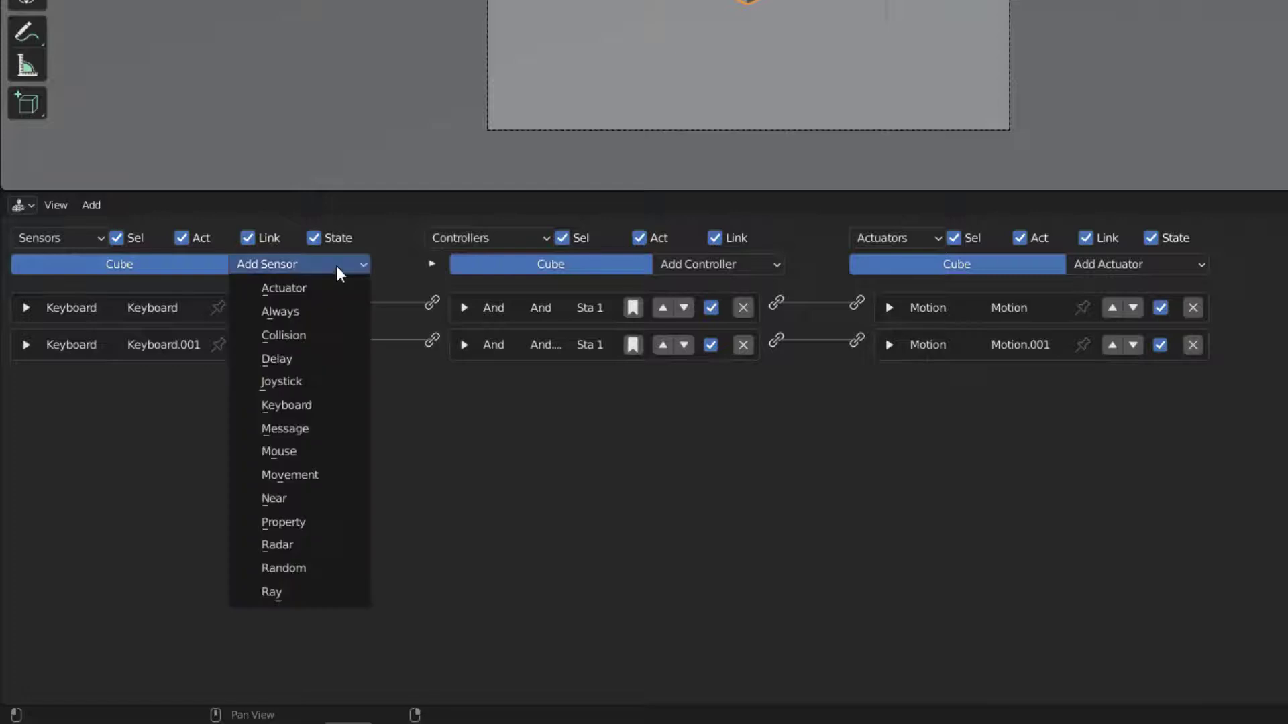
{"action": "left_click", "coordinate": [289, 412]}
{"action": "left_click", "coordinate": [172, 448]}
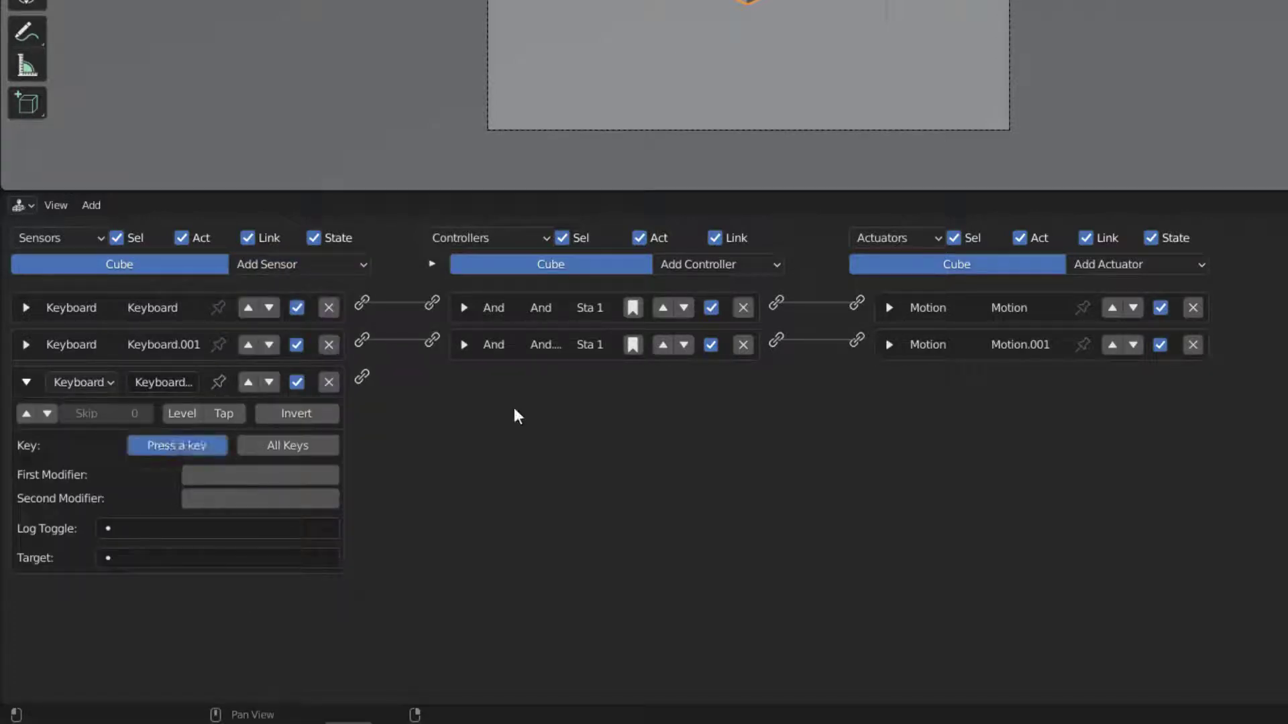
{"action": "key", "text": "Up"}
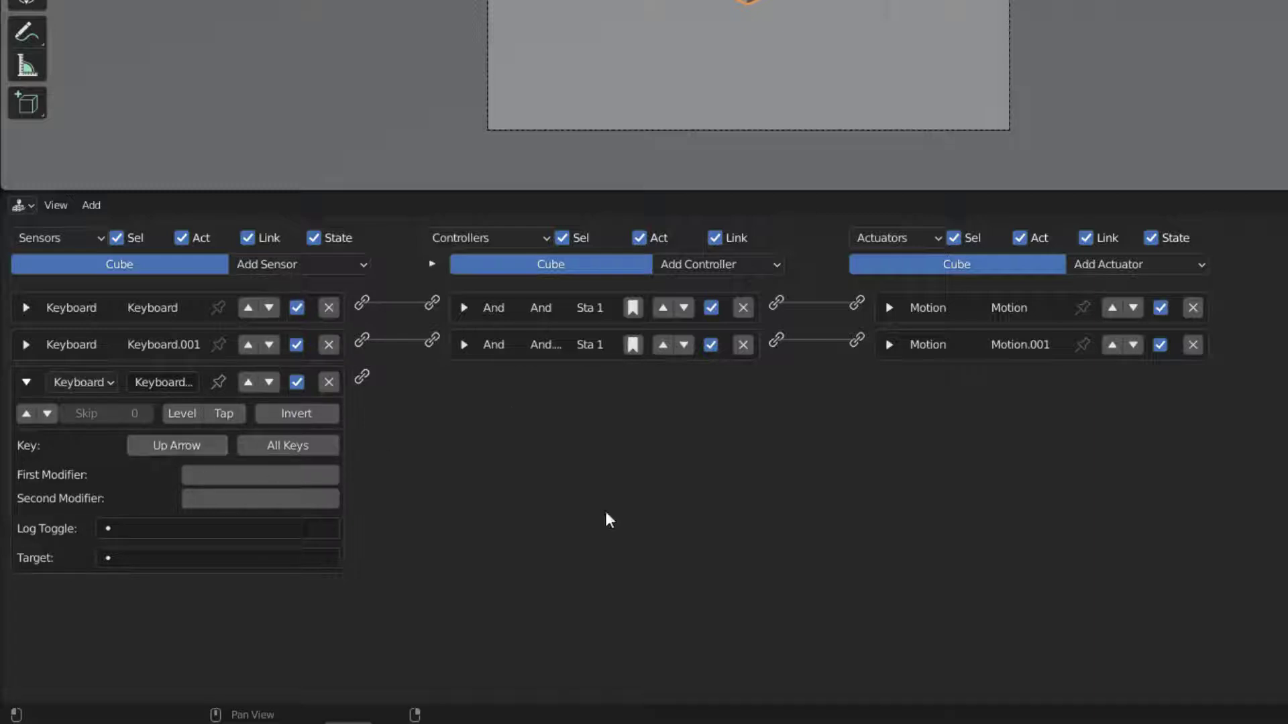
Add an And controller and a Motion actuator to the cube and link both to the Up Arrow sensor
{"action": "left_click", "coordinate": [776, 265]}
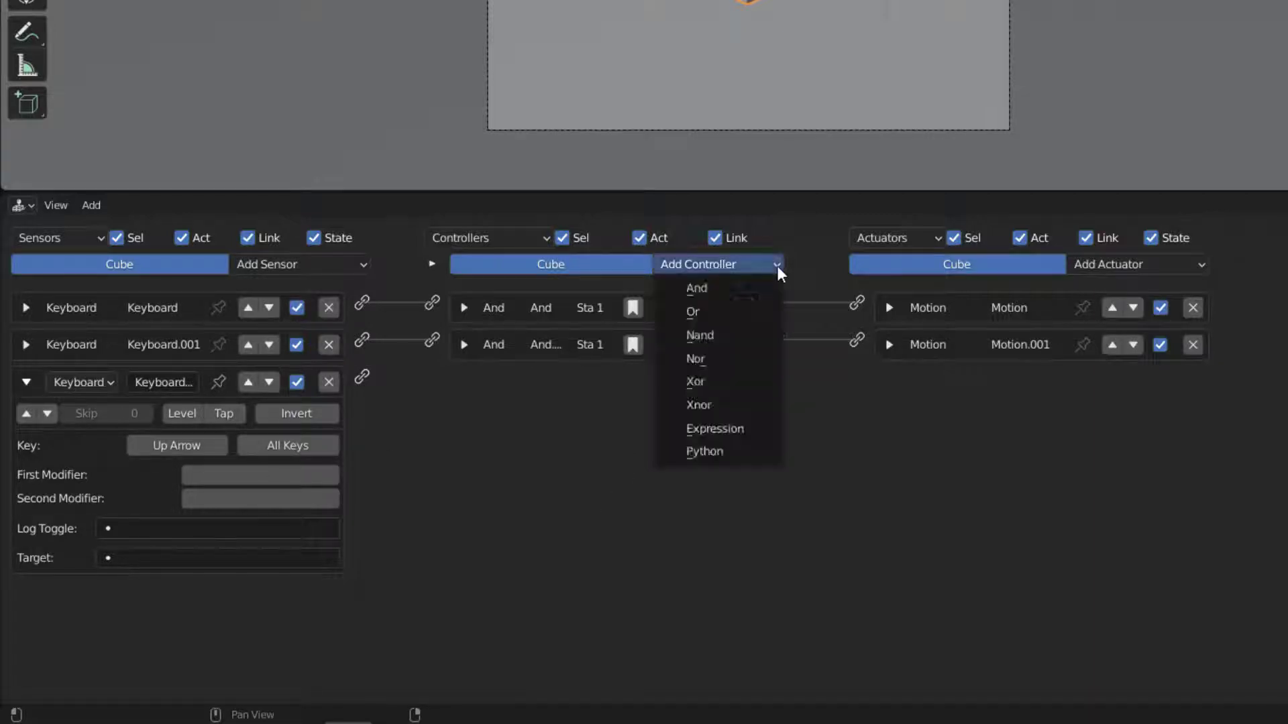
{"action": "left_click", "coordinate": [704, 287]}
{"action": "left_click_drag", "start_coordinate": [361, 377], "coordinate": [432, 377]}
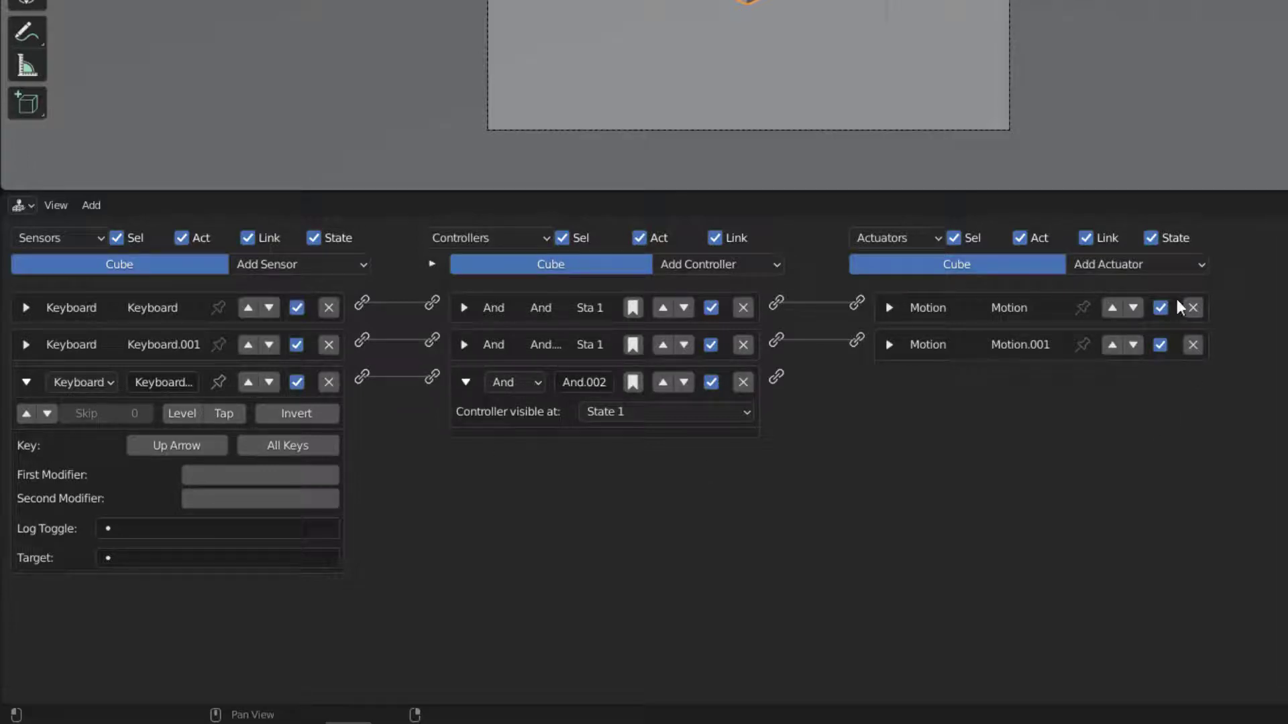
{"action": "left_click", "coordinate": [1158, 262]}
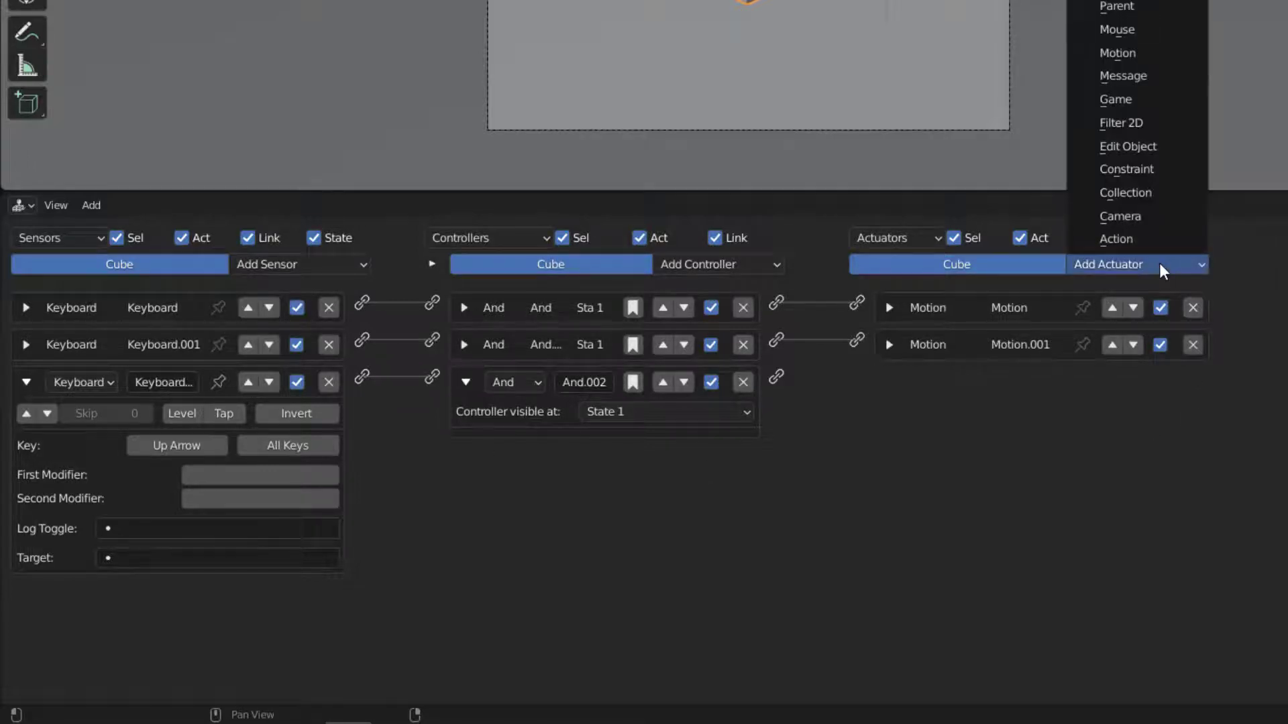
{"action": "left_click", "coordinate": [1127, 53]}
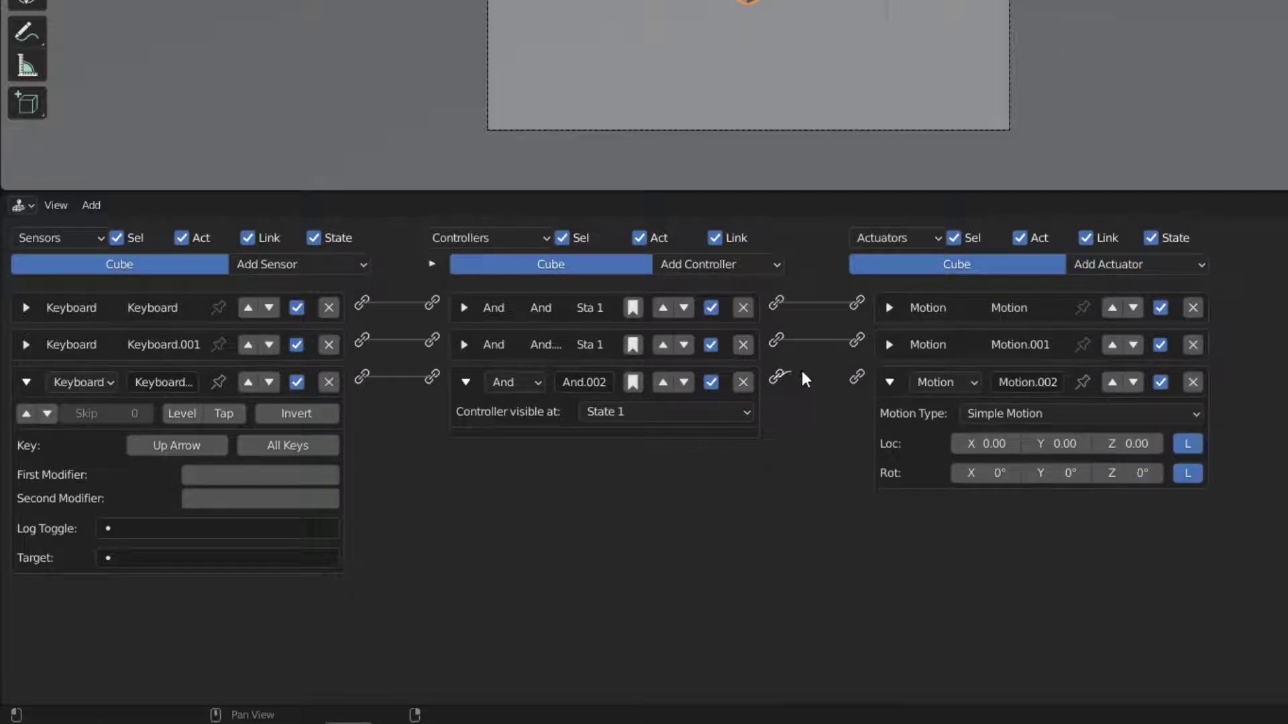
{"action": "left_click_drag", "start_coordinate": [859, 376], "coordinate": [859, 377]}
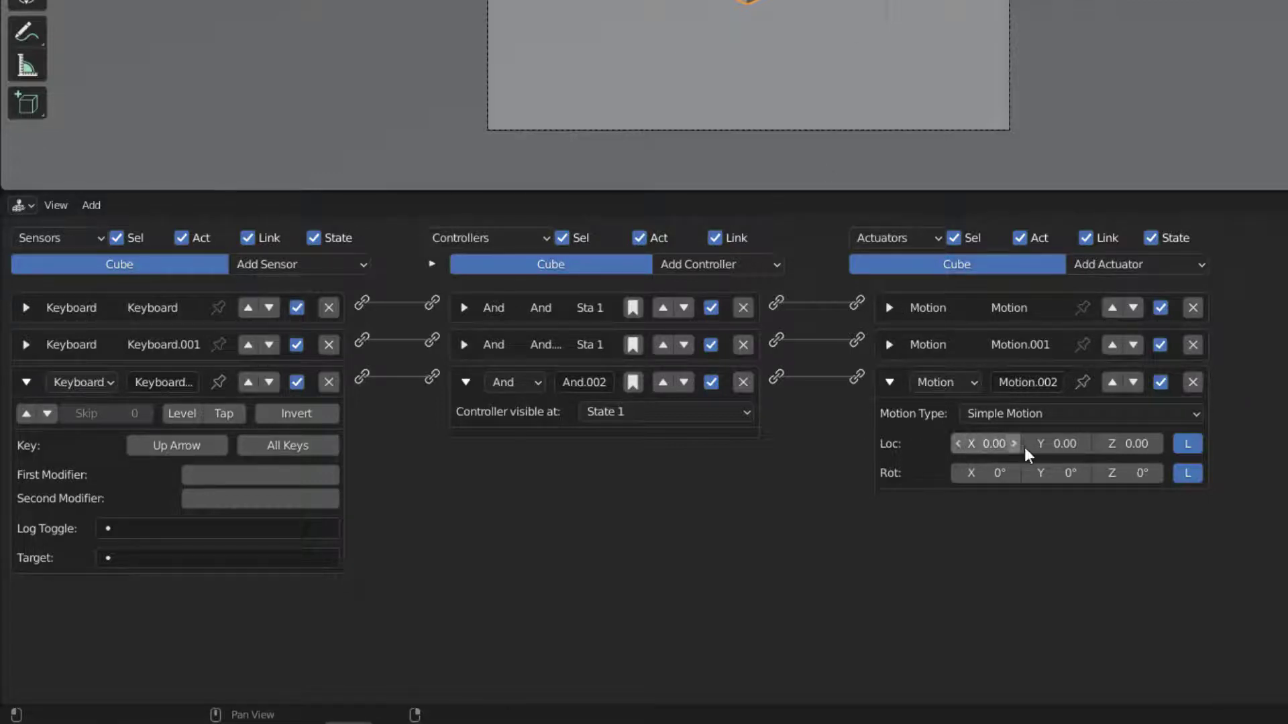
Set the third Motion actuator's Y location to 0.20, and collapse that actuator and the Up Arrow sensor
{"action": "left_click", "coordinate": [1057, 444]}
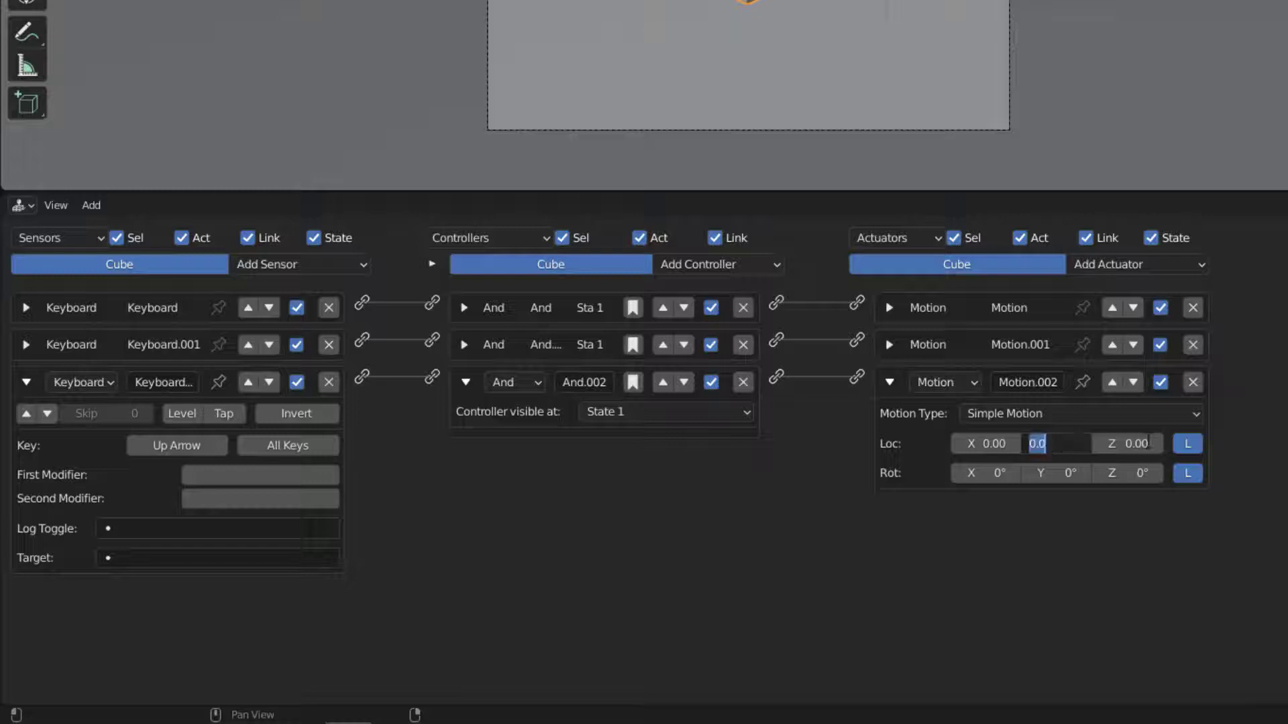
{"action": "type", "text": "0.2"}
{"action": "key", "text": "Return"}
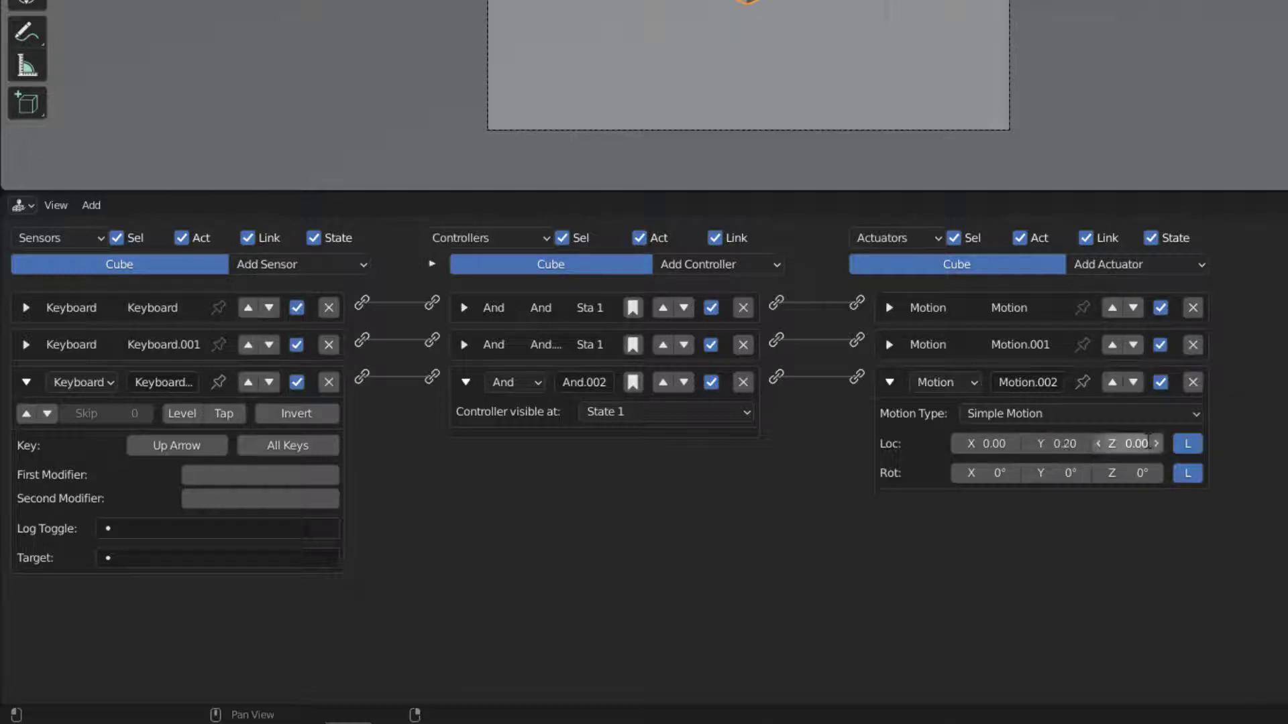
{"action": "left_click", "coordinate": [27, 382]}
{"action": "left_click", "coordinate": [881, 382]}
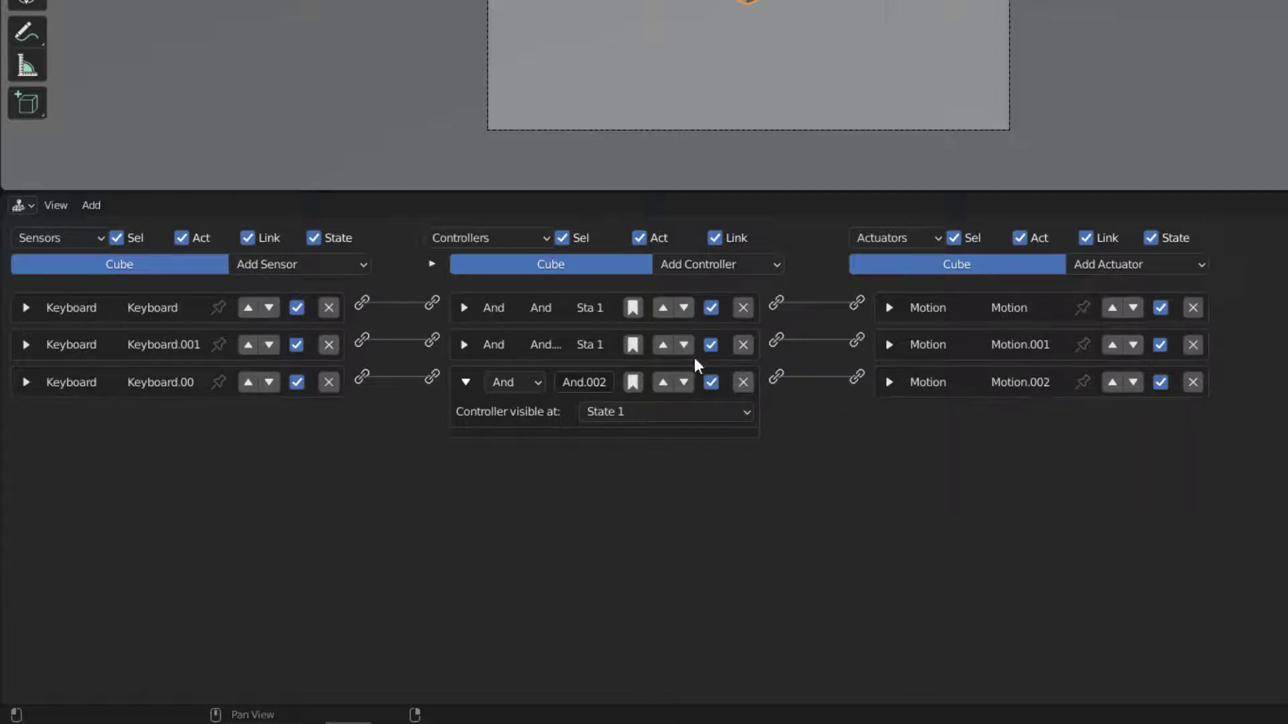
Add a fourth Keyboard sensor with Down Arrow as its key, and collapse it along with the third And controller
{"action": "left_click", "coordinate": [357, 264]}
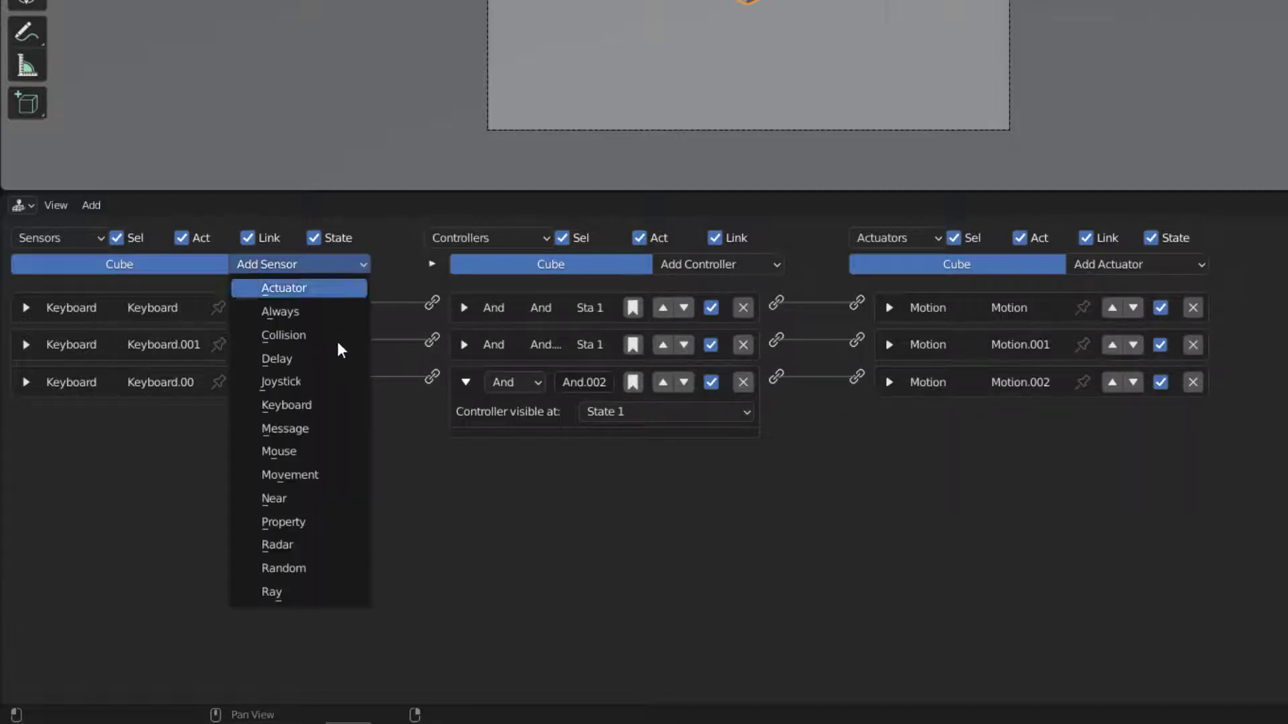
{"action": "left_click", "coordinate": [295, 405]}
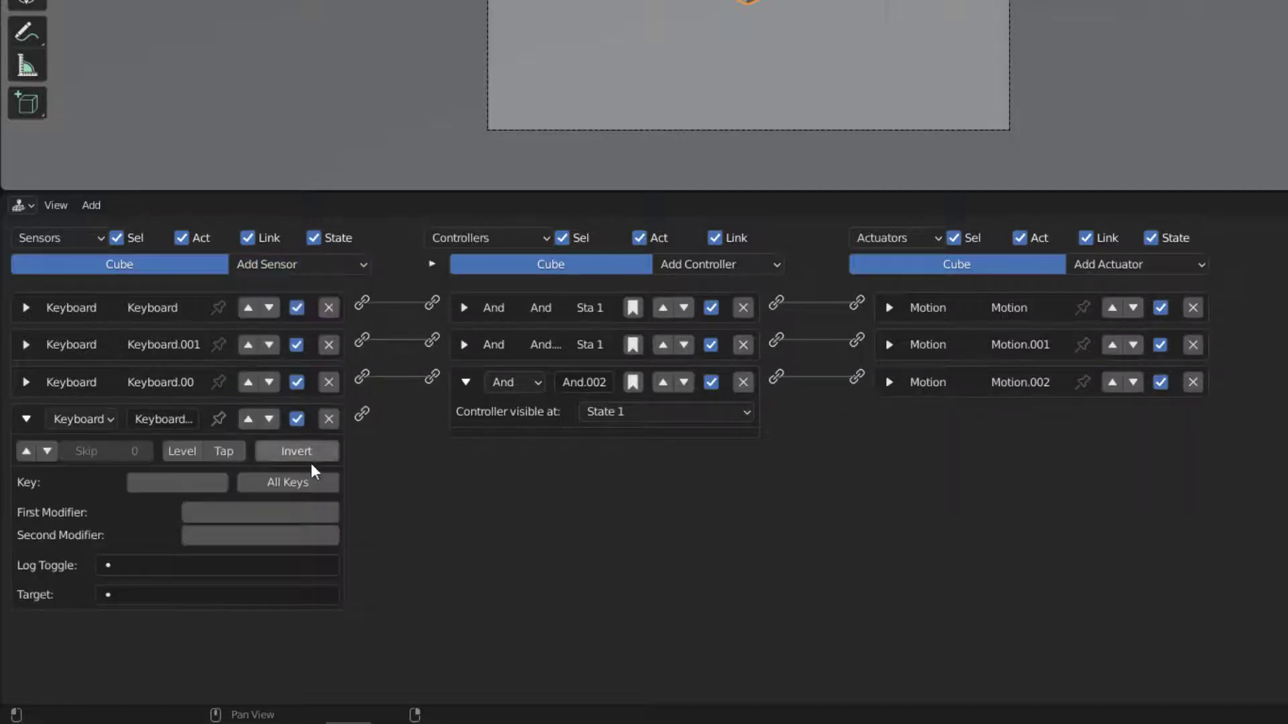
{"action": "left_click", "coordinate": [166, 483]}
{"action": "key", "text": "Down"}
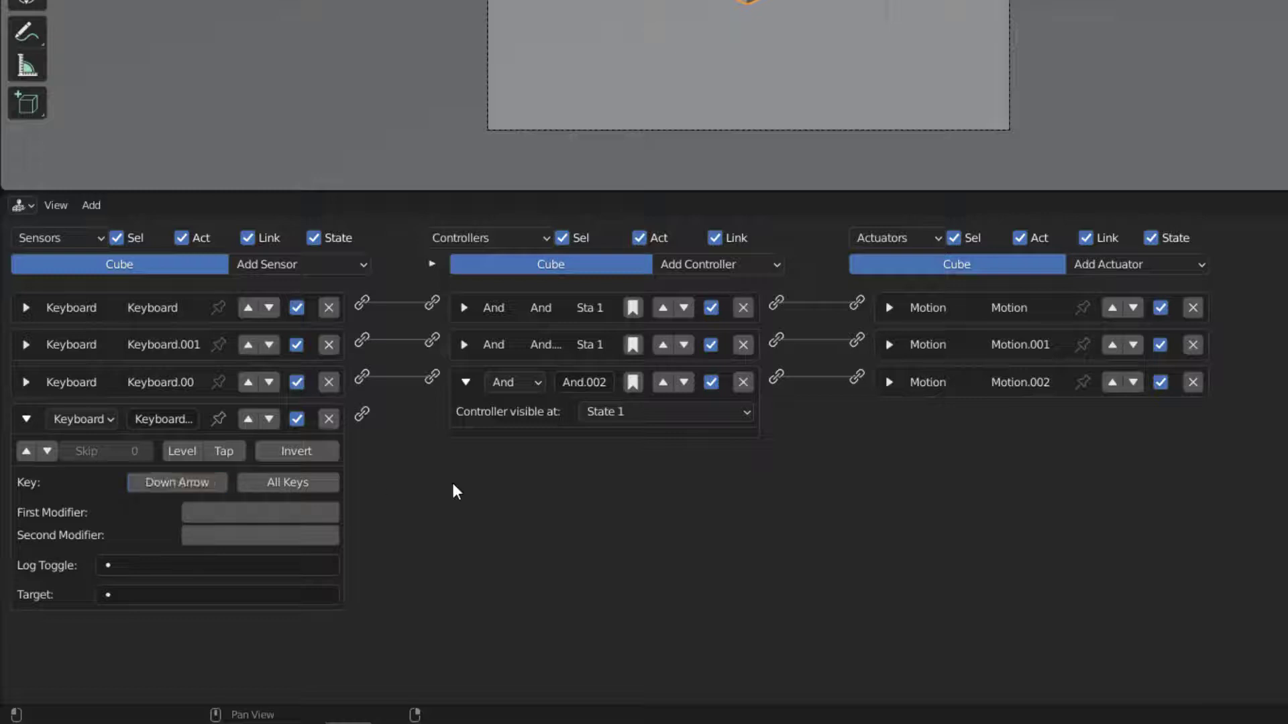
{"action": "left_click", "coordinate": [28, 420]}
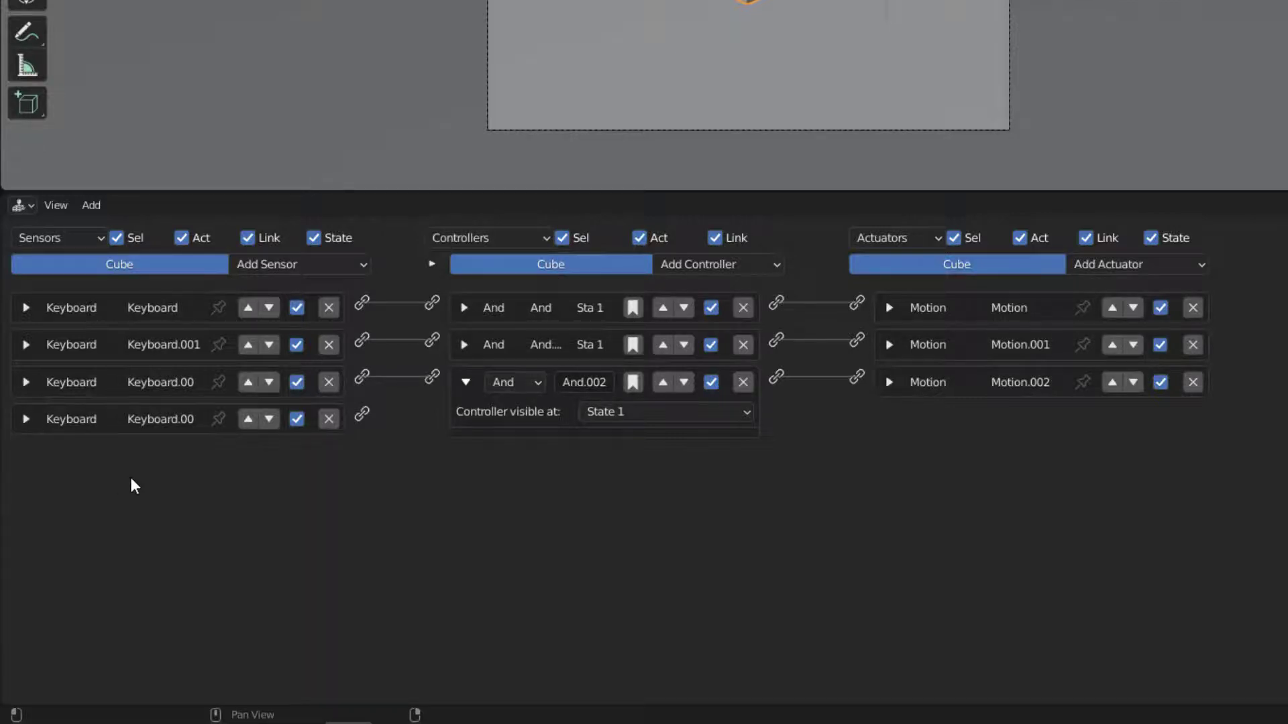
{"action": "left_click", "coordinate": [464, 382]}
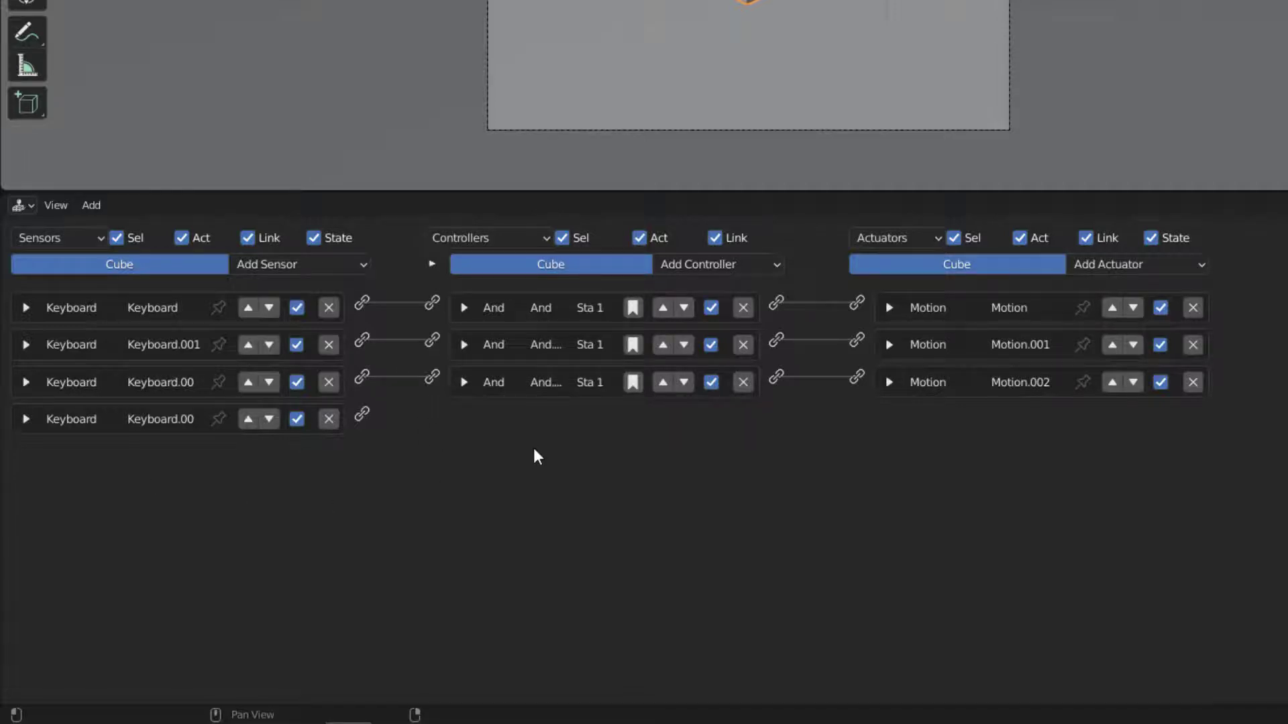
Add a fourth Motion actuator and link the Down Arrow sensor to it through an And controller, collapsing the controller
{"action": "left_click", "coordinate": [1138, 266]}
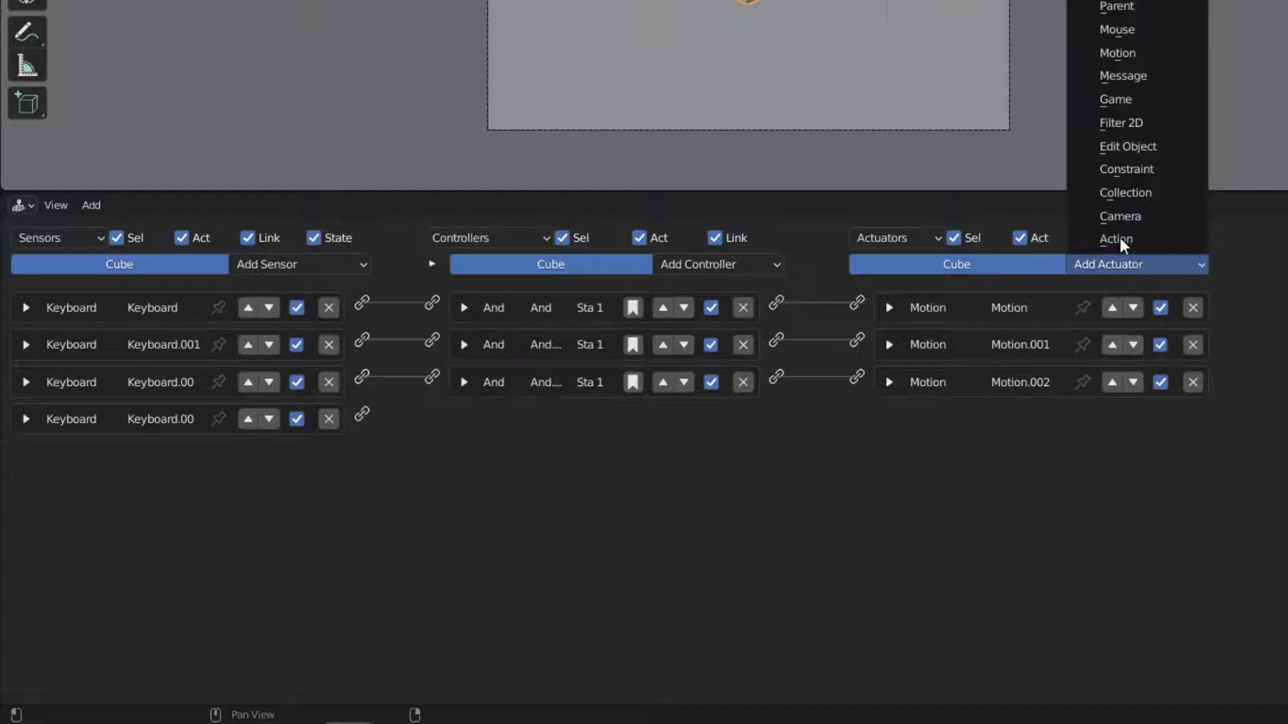
{"action": "left_click", "coordinate": [1116, 55]}
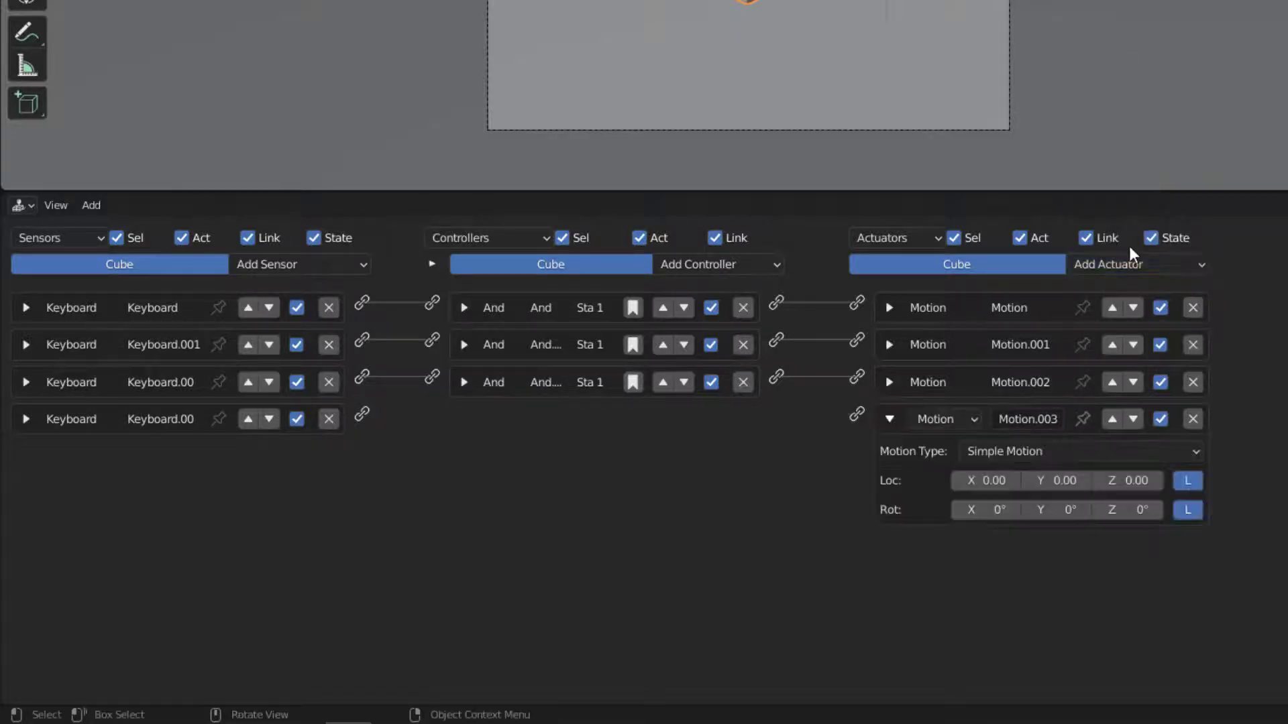
{"action": "left_click_drag", "start_coordinate": [366, 413], "coordinate": [858, 414]}
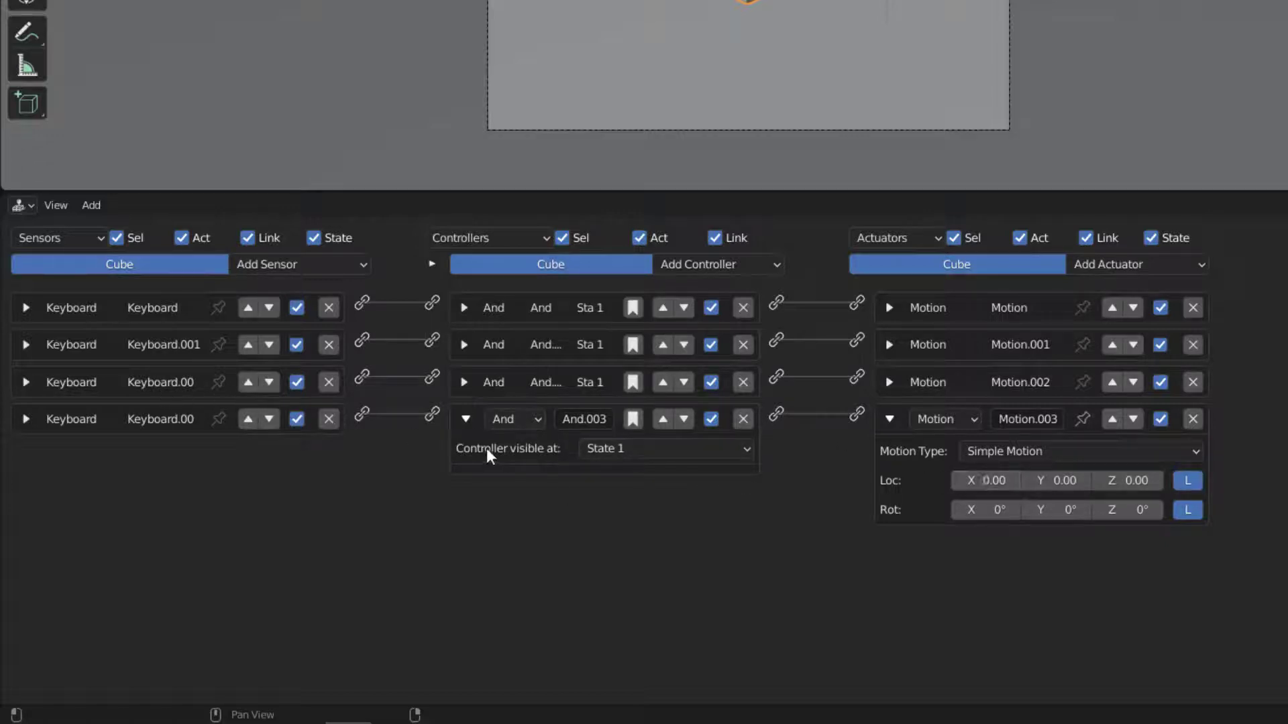
{"action": "left_click", "coordinate": [465, 417]}
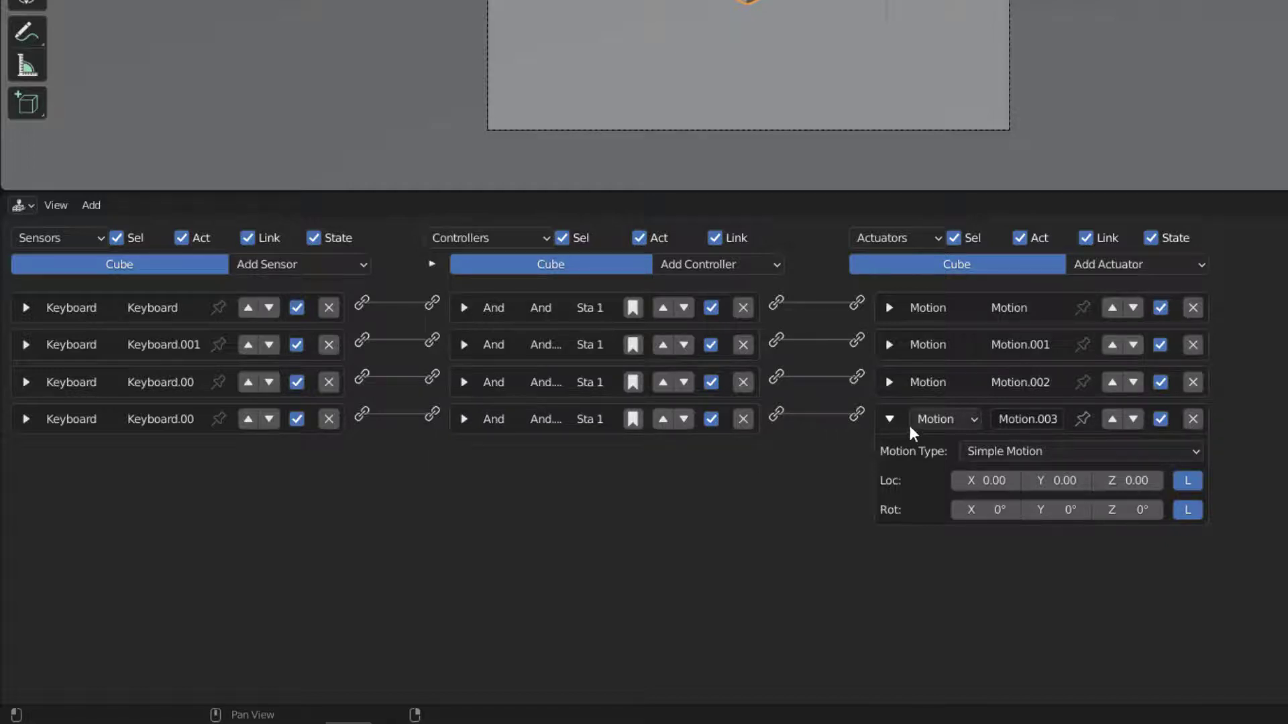
{"action": "left_click", "coordinate": [27, 417]}
{"action": "left_click", "coordinate": [25, 418]}
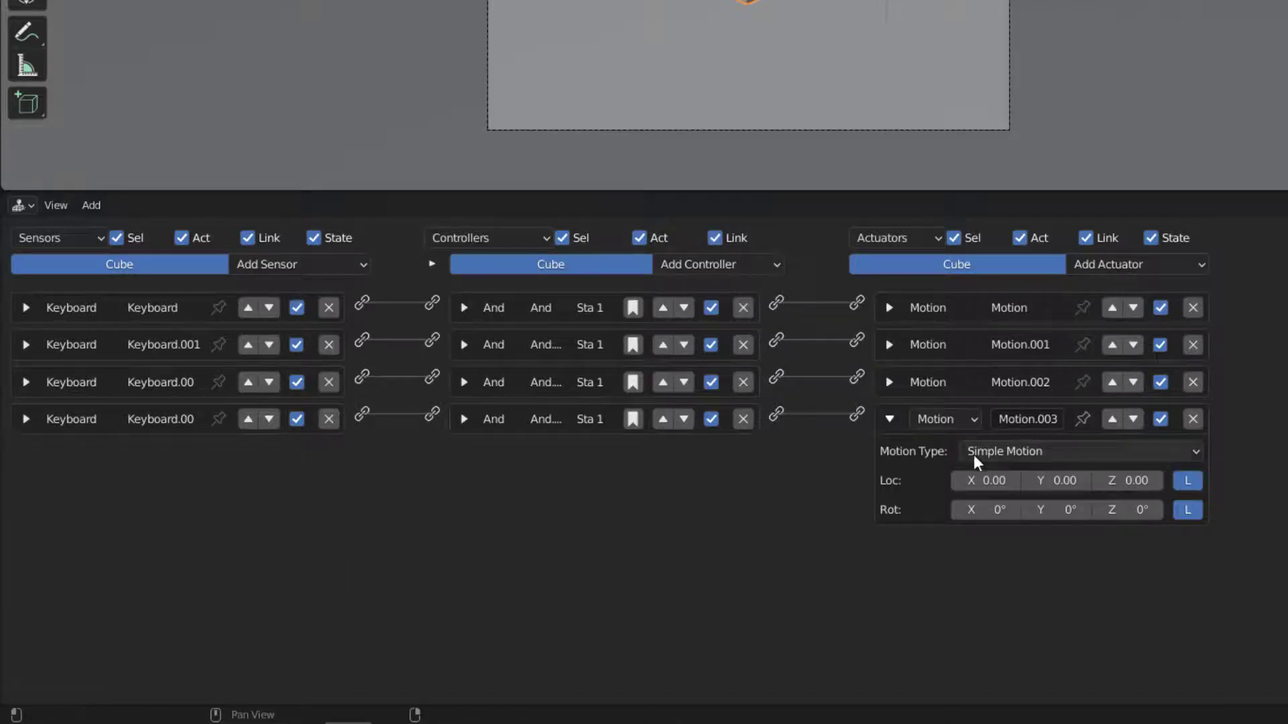
Set the fourth Motion actuator's Y location to -0.20 and collapse the actuator
{"action": "left_click", "coordinate": [1056, 480]}
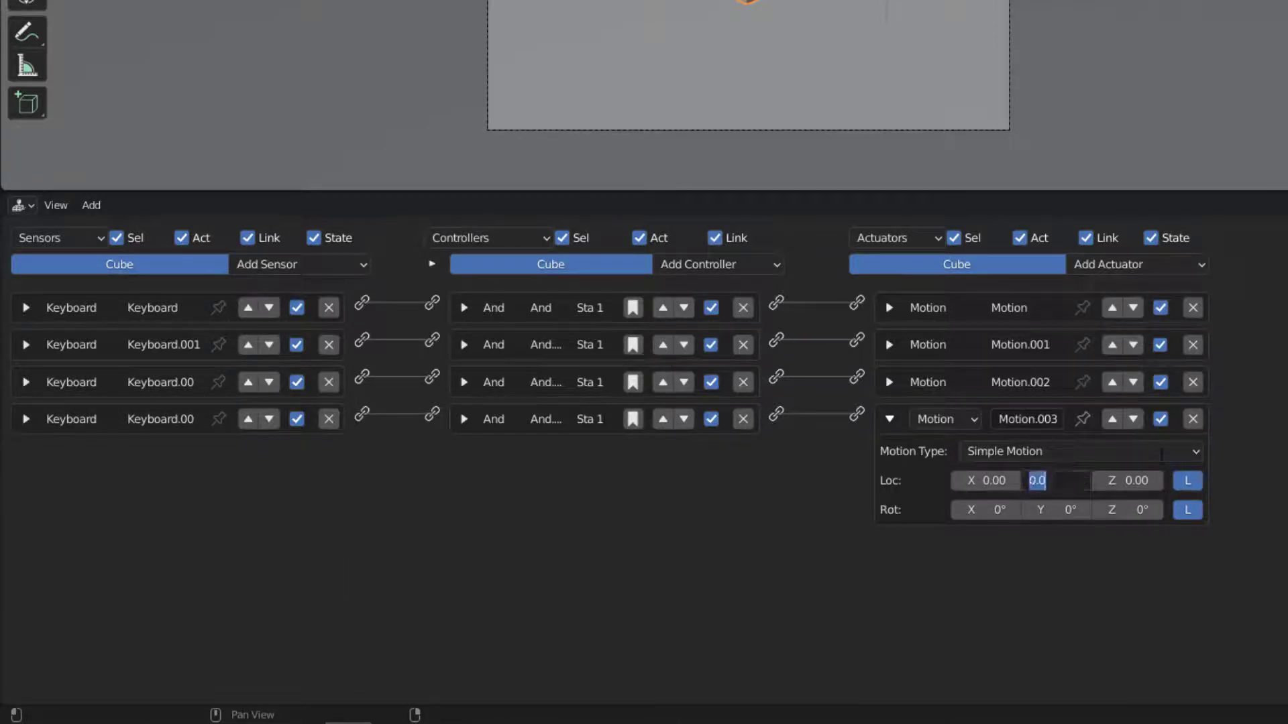
{"action": "type", "text": "-0.2"}
{"action": "key", "text": "Return"}
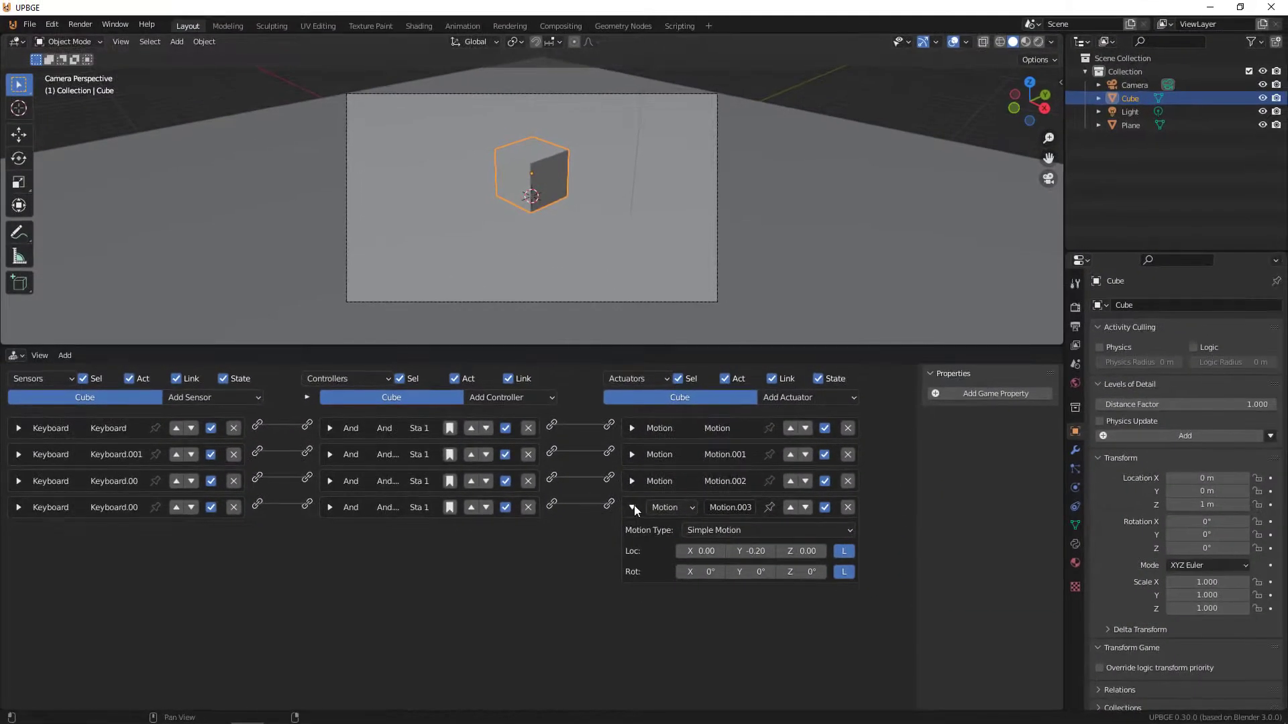
{"action": "left_click", "coordinate": [744, 469]}
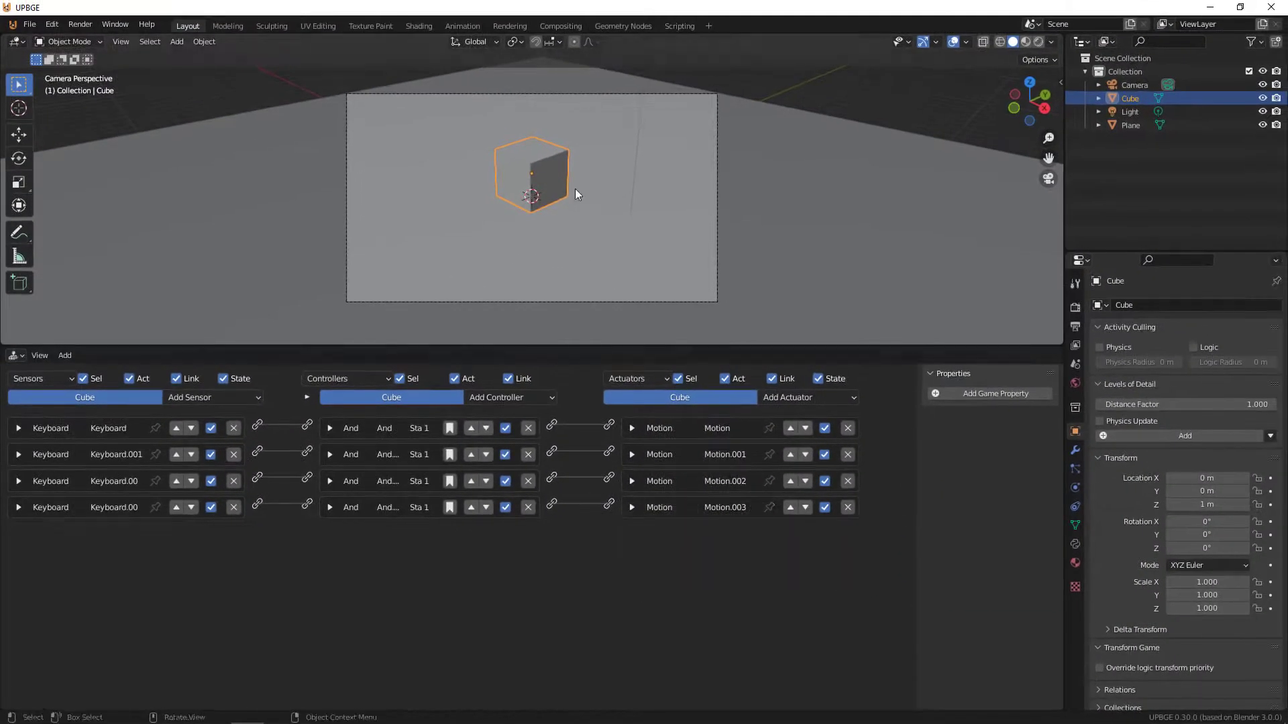
Run the game in the viewport to test the cube's movement in all four directions, and exit the game
{"action": "key", "text": "p"}
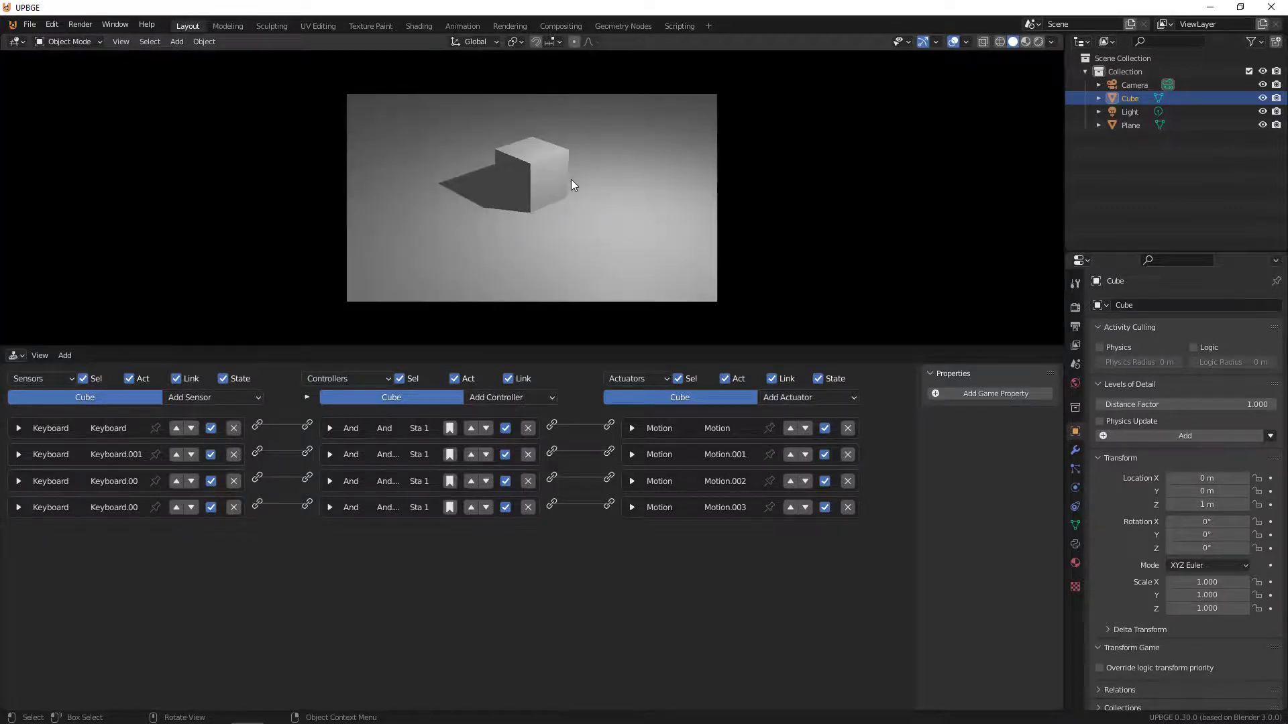
{"action": "key", "text": "w"}
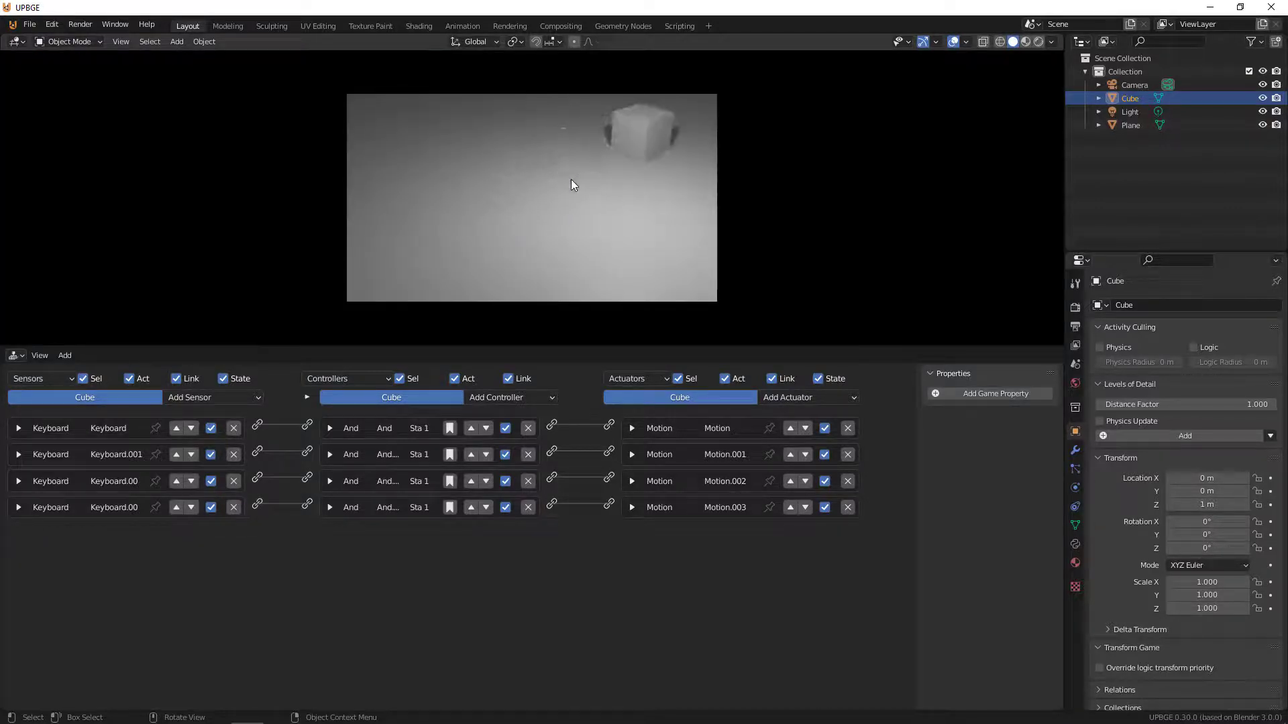
{"action": "key", "text": "s"}
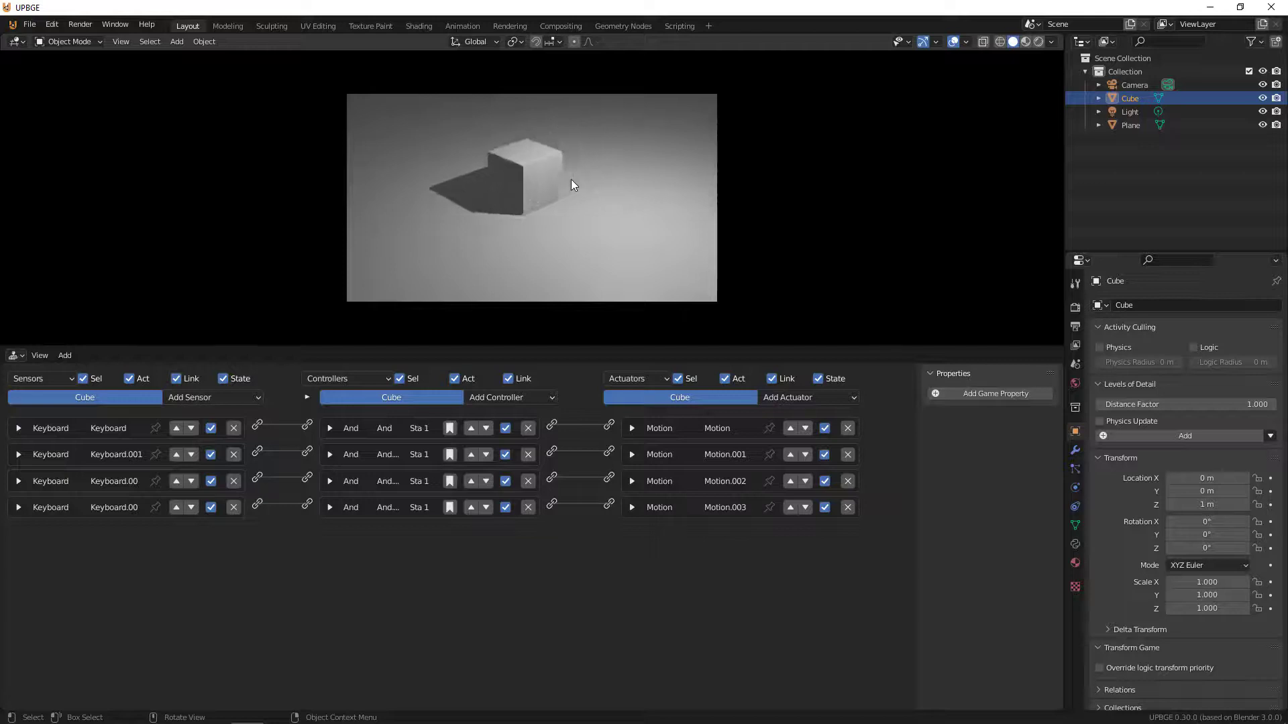
{"action": "key", "text": "a"}
{"action": "key", "text": "d"}
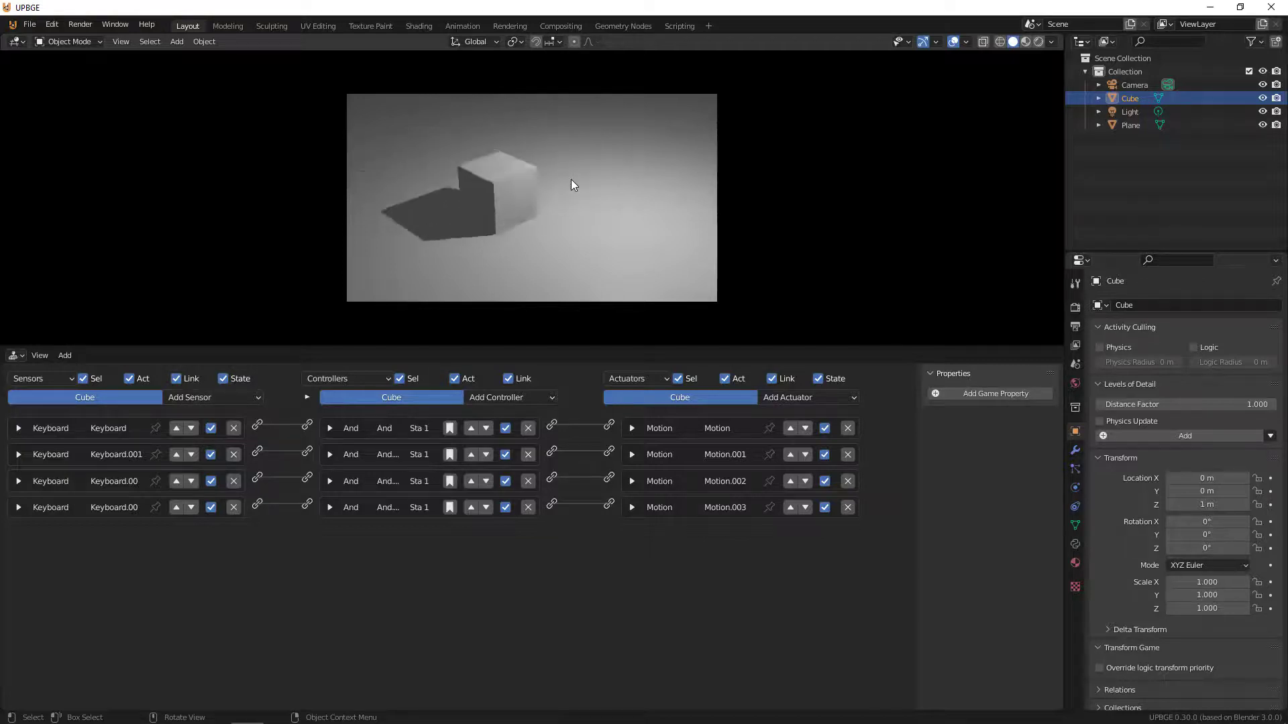
{"action": "key", "text": "w"}
{"action": "key", "text": "s"}
{"action": "key", "text": "w"}
{"action": "key", "text": "a"}
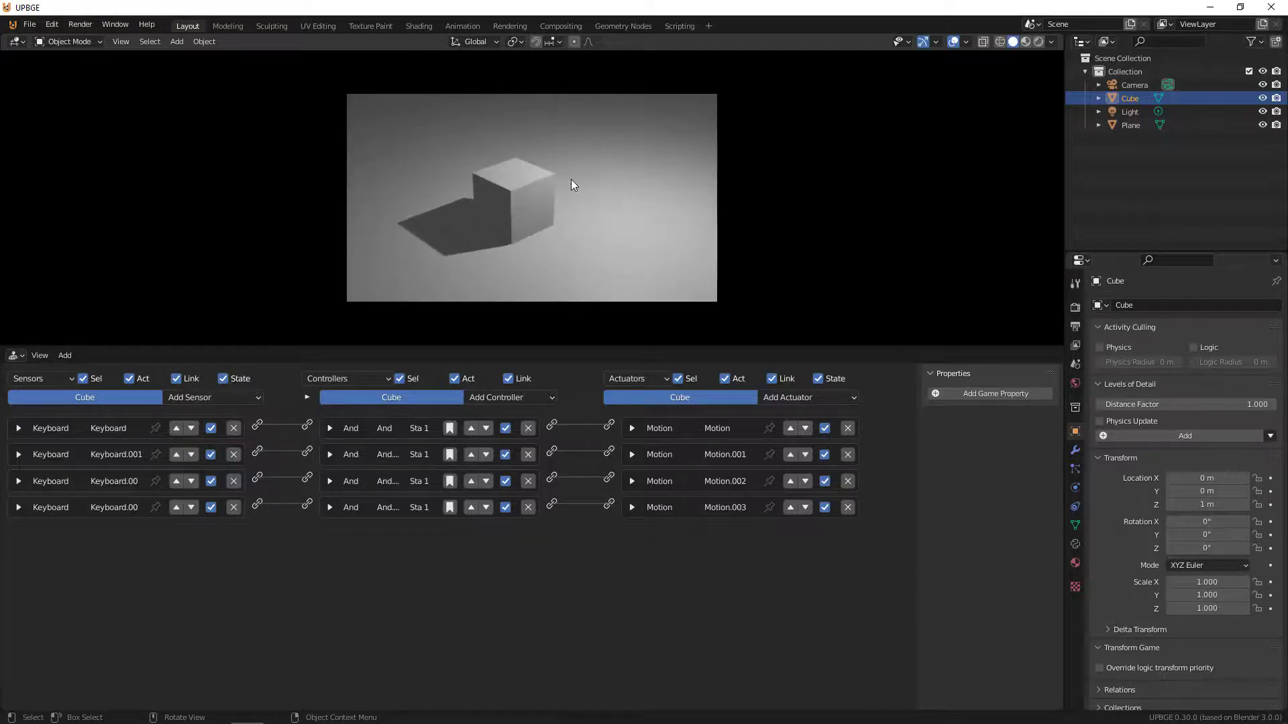
{"action": "key", "text": "Escape"}
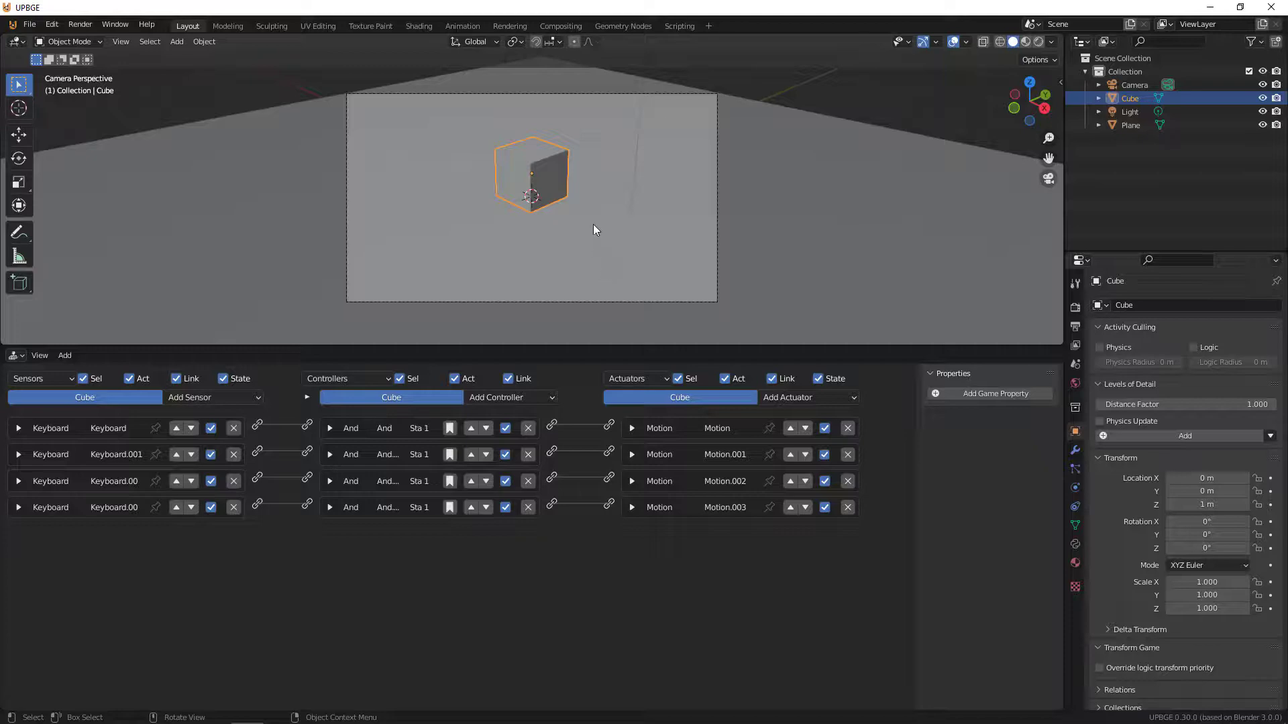
{"action": "key", "text": "p"}
{"action": "key", "text": "Escape"}
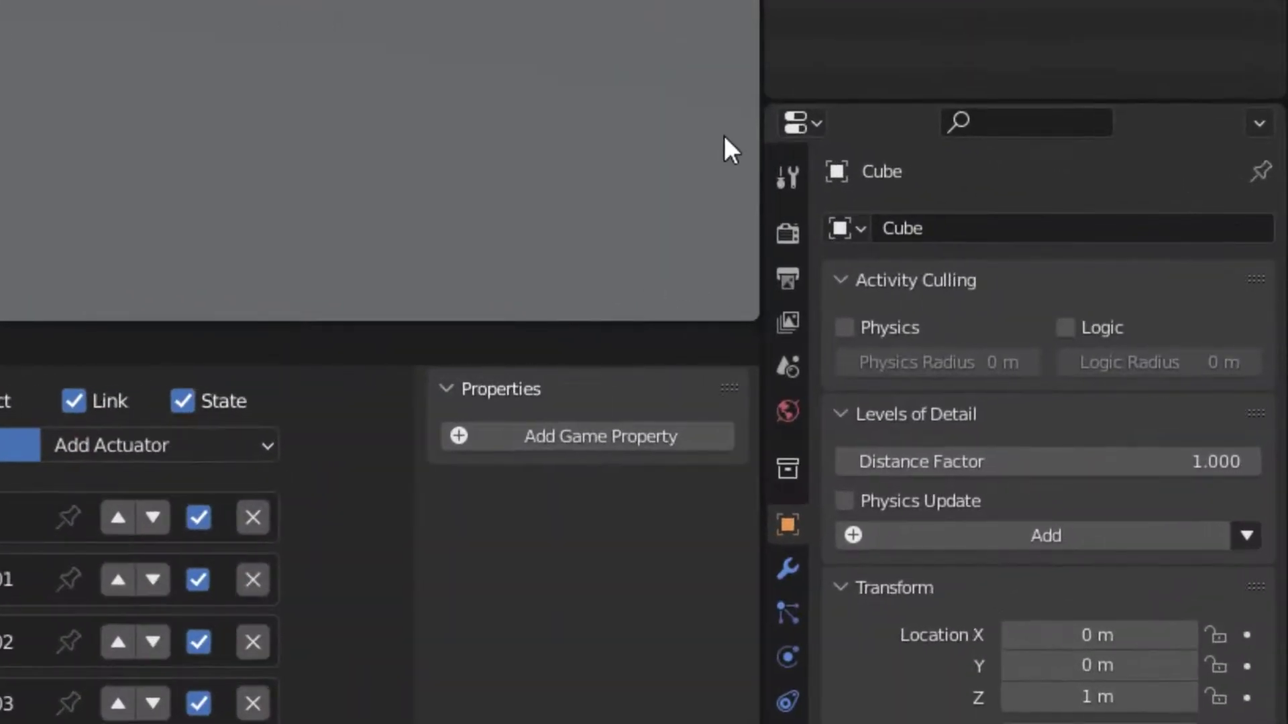
Launch the game with Embedded Start from the render settings, move the cube, and exit the game
{"action": "left_click", "coordinate": [793, 236]}
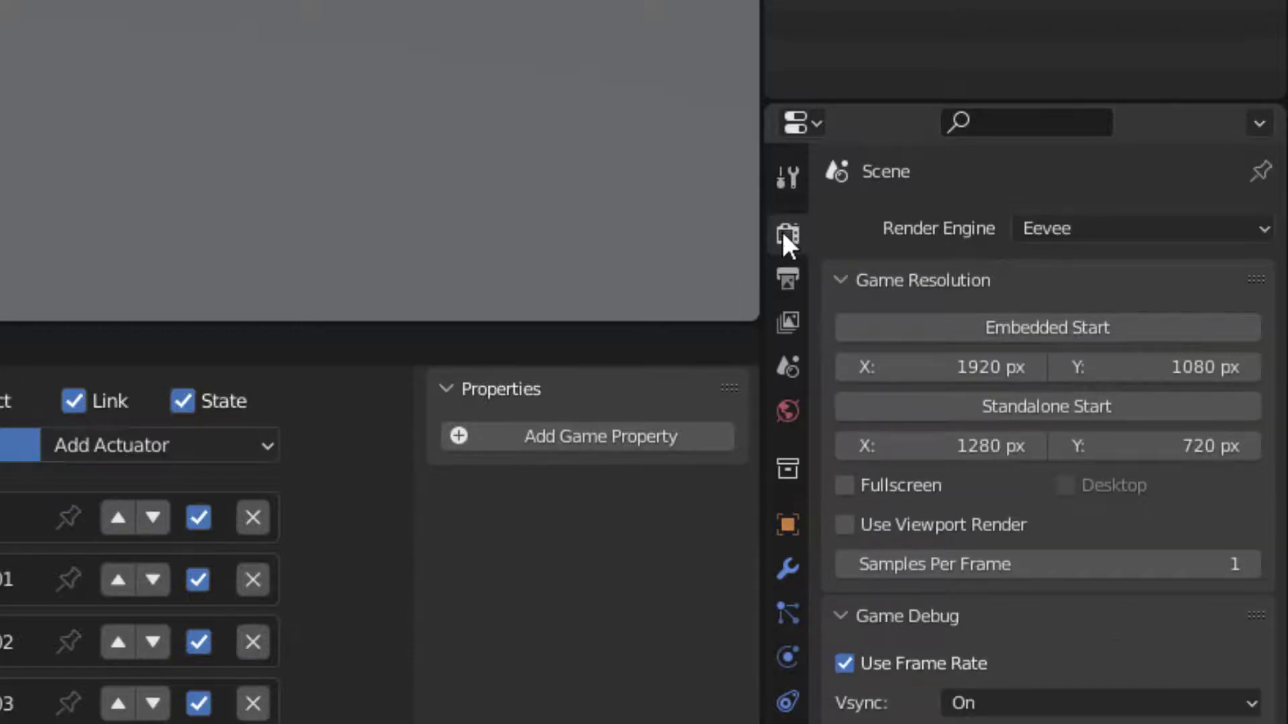
{"action": "left_click", "coordinate": [1023, 328]}
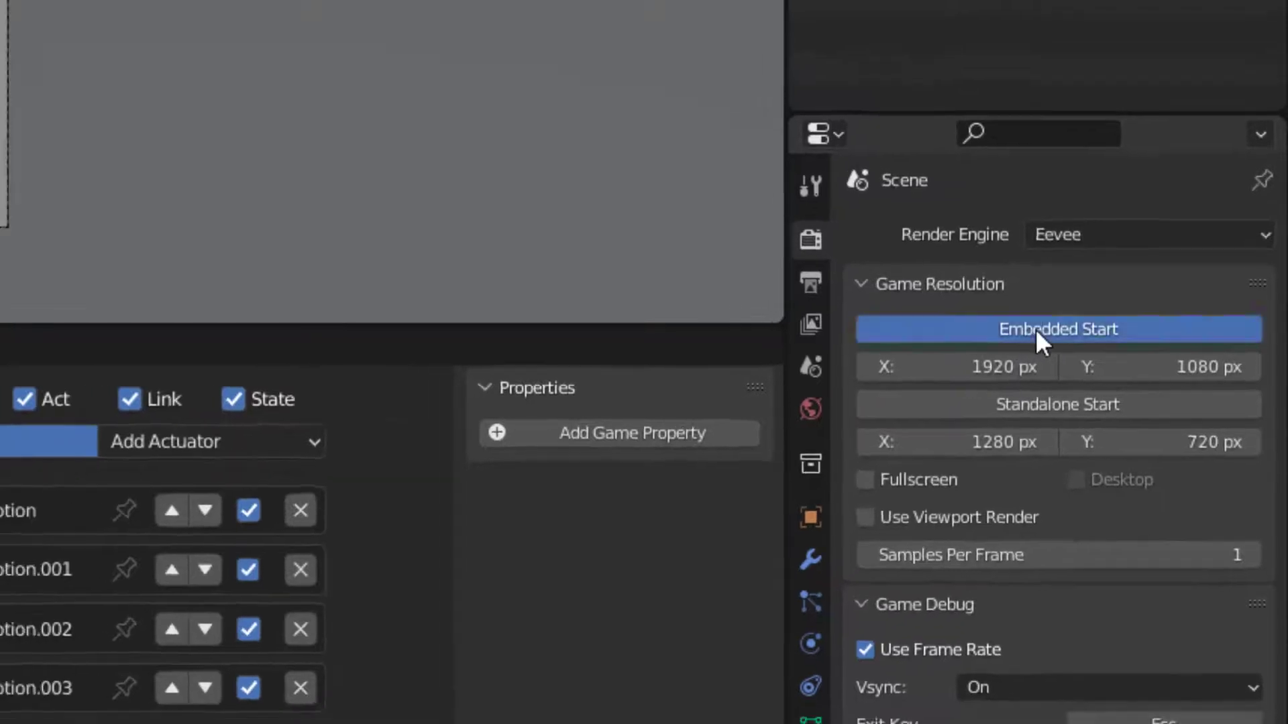
{"action": "key", "text": "w"}
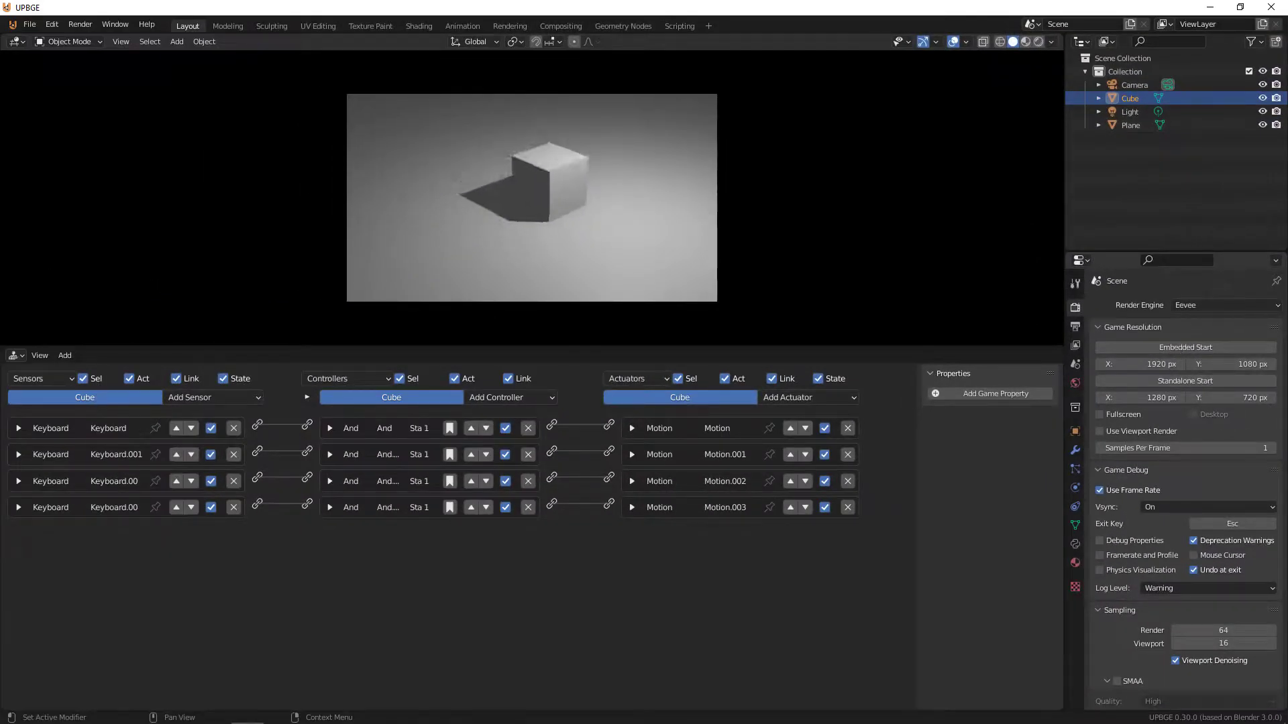
{"action": "key", "text": "Escape"}
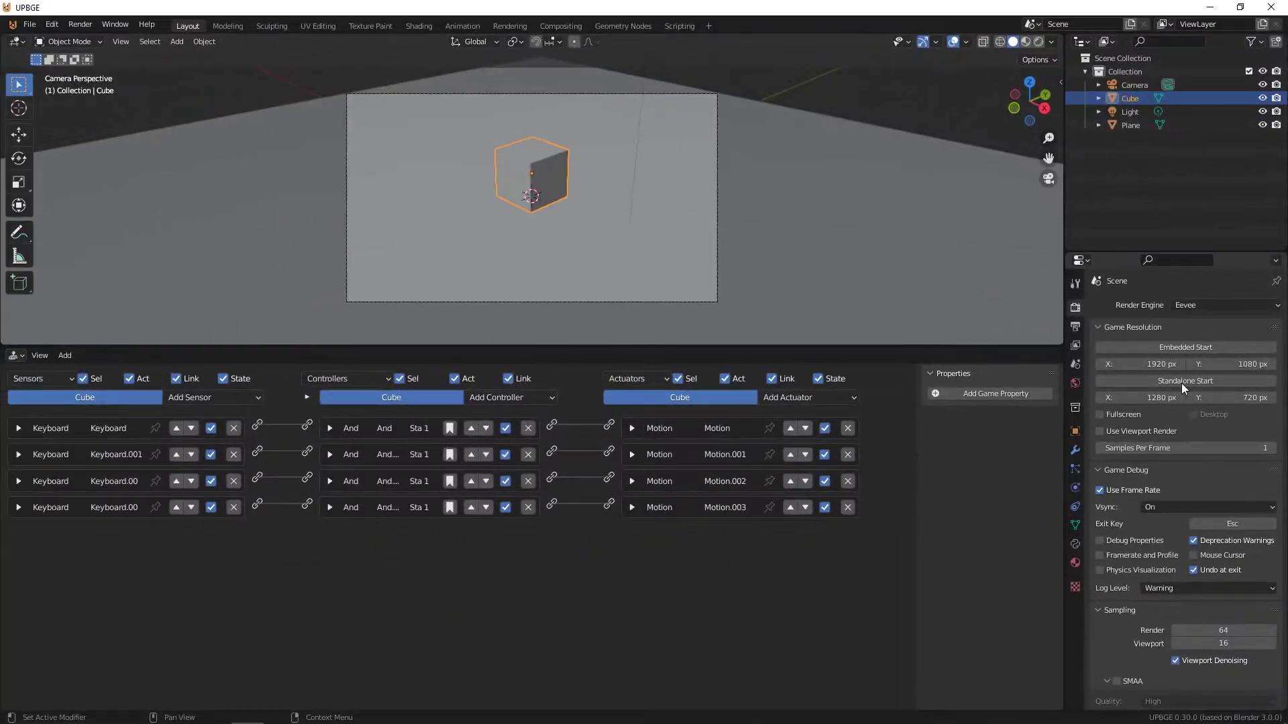
Launch the game in its own window with Standalone Start and move the cube around
{"action": "left_click", "coordinate": [1182, 387]}
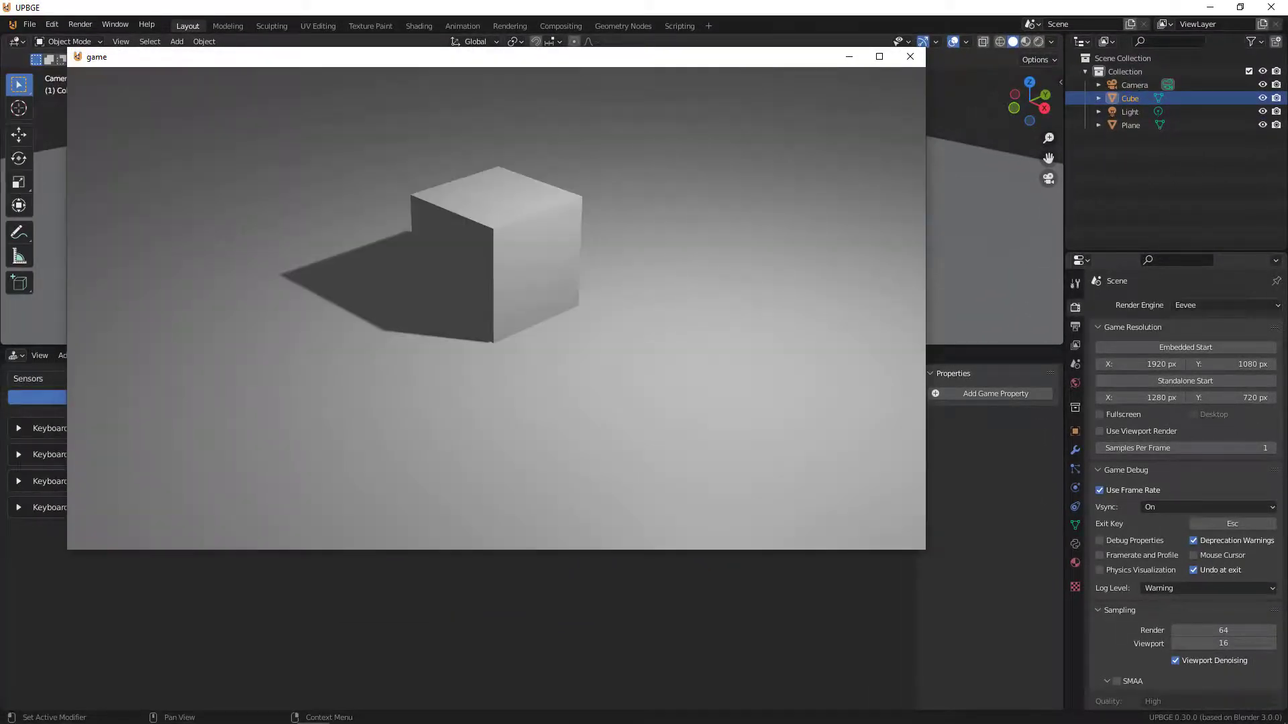
{"action": "key", "text": "s"}
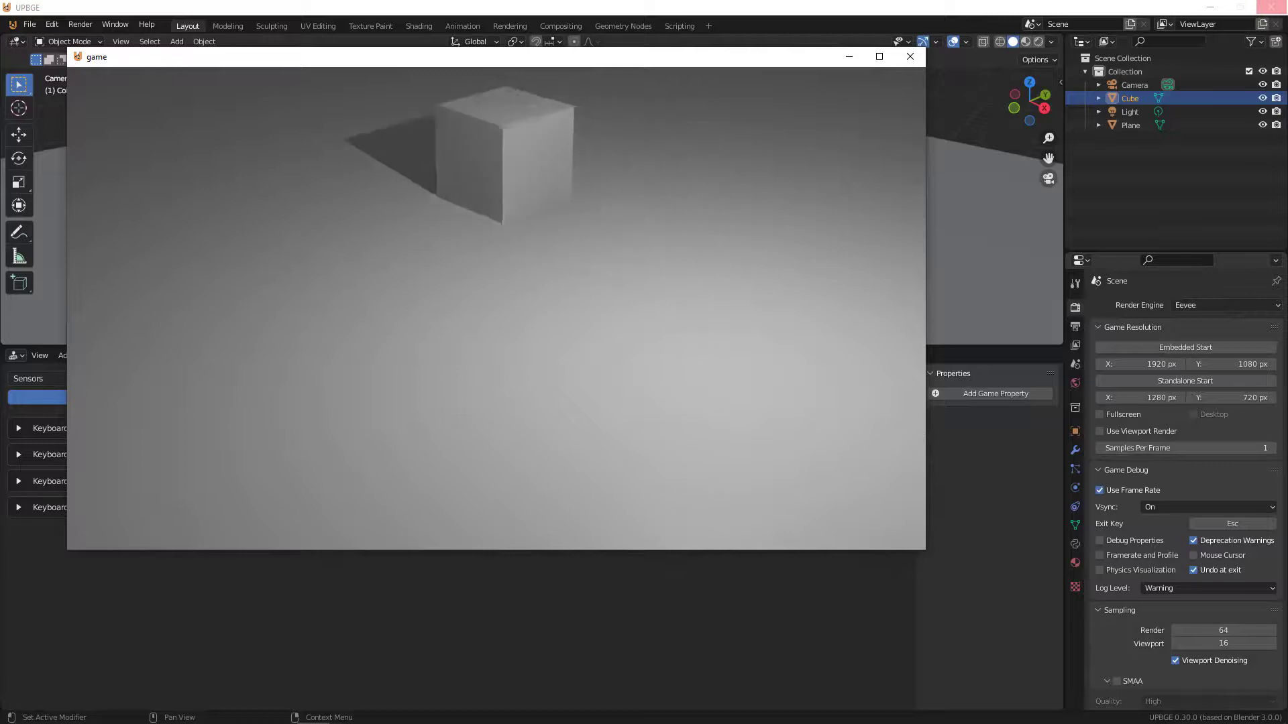
{"action": "key", "text": "w"}
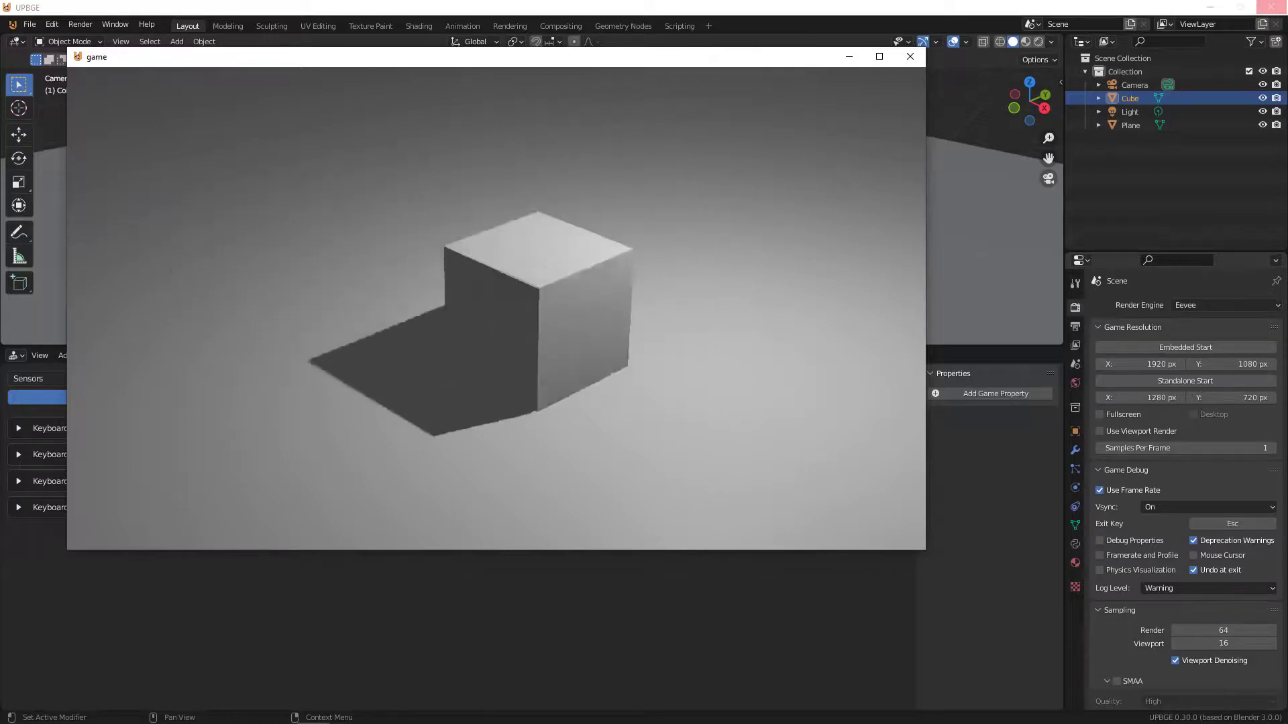
Exit the standalone game and enable Framerate and Profile in the Game Debug settings
{"action": "key", "text": "Escape"}
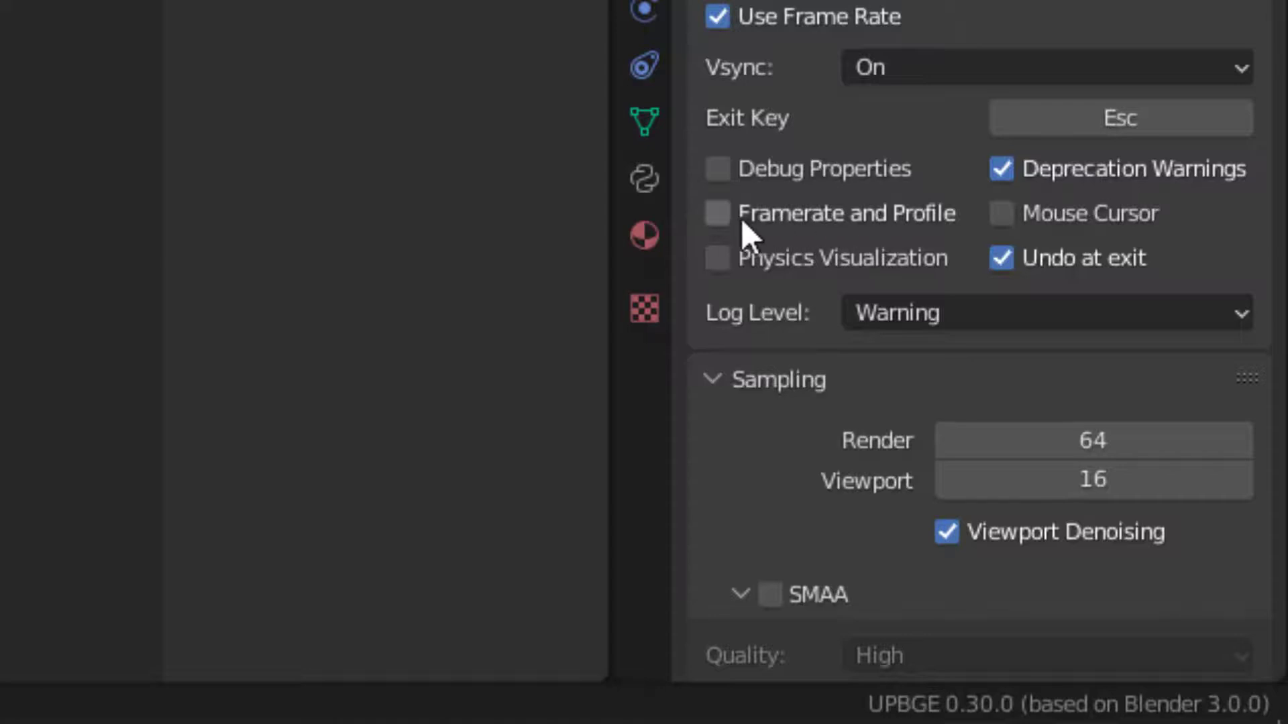
{"action": "left_click", "coordinate": [718, 213]}
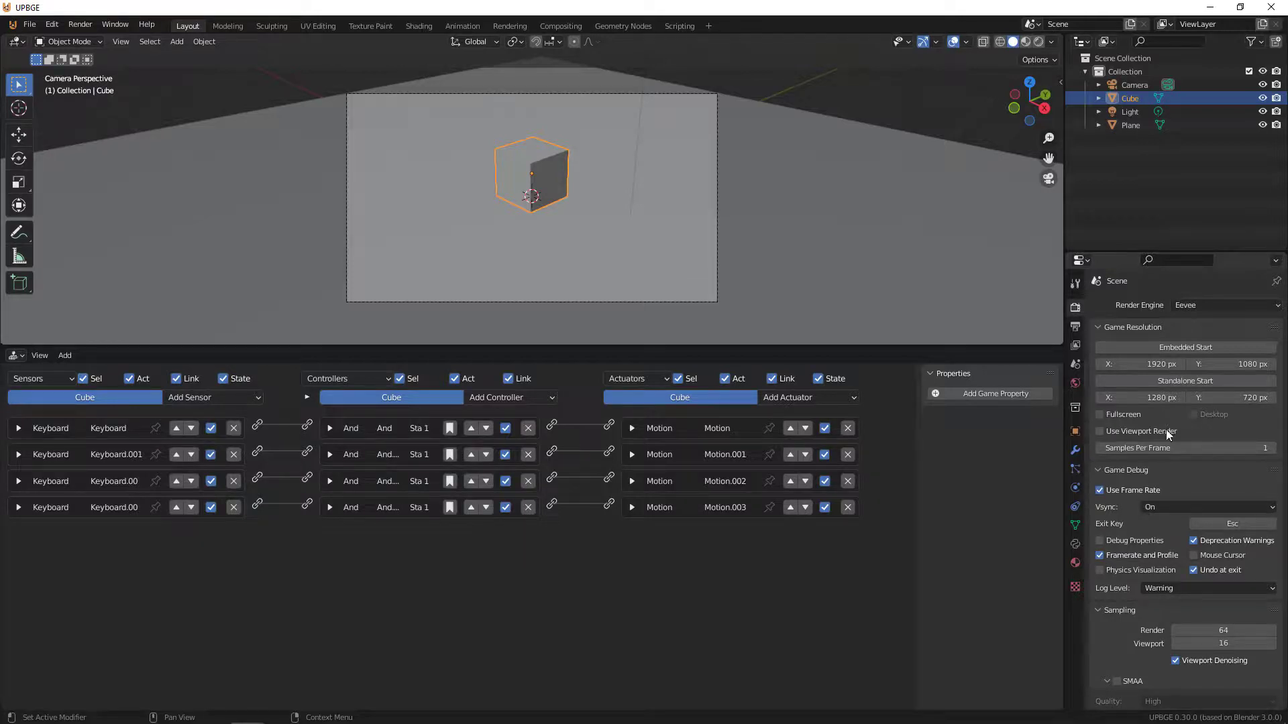
Launch the game with Standalone Start, move the cube in all four directions with the profile overlay shown, and exit the game
{"action": "left_click", "coordinate": [1177, 381]}
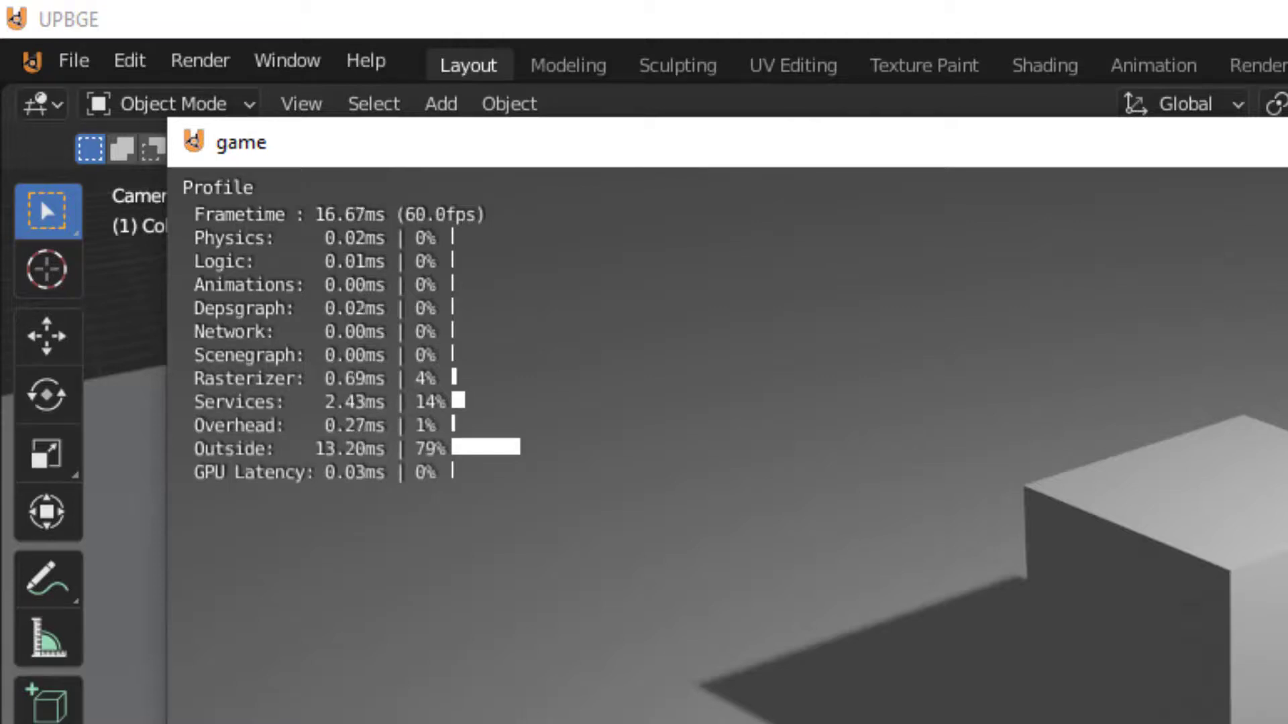
{"action": "key", "text": "a"}
{"action": "key", "text": "d"}
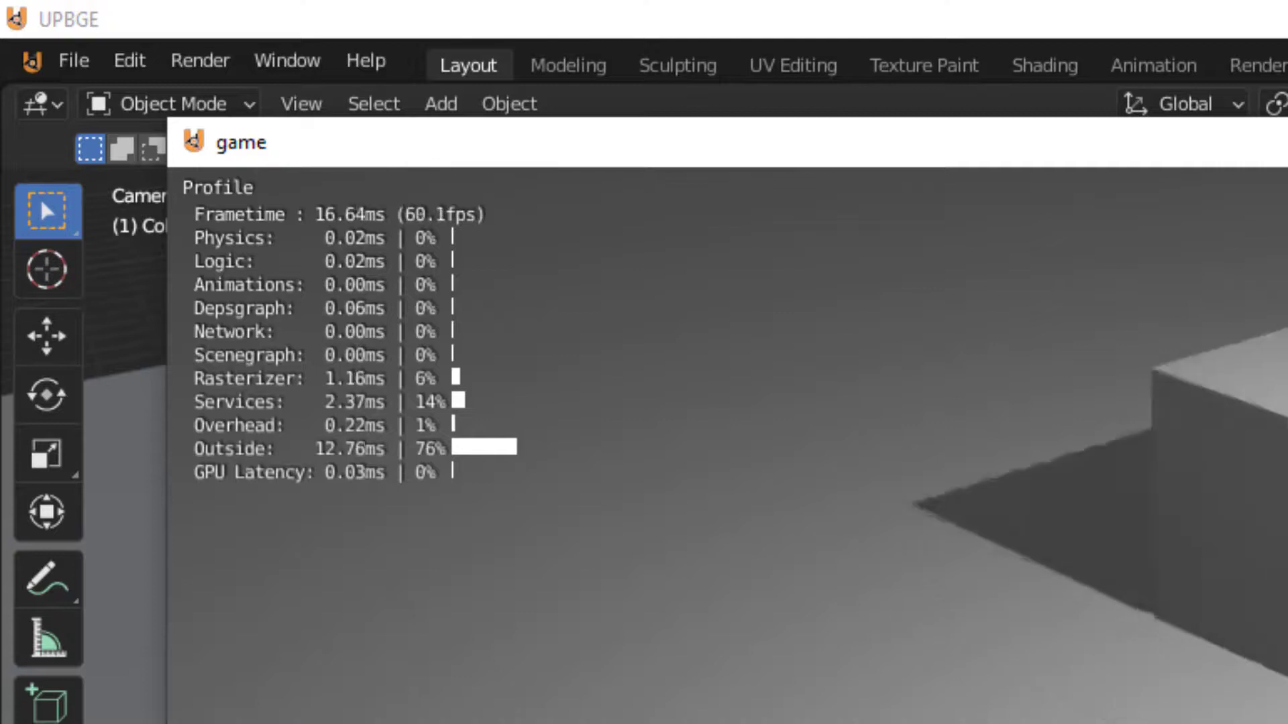
{"action": "key", "text": "a"}
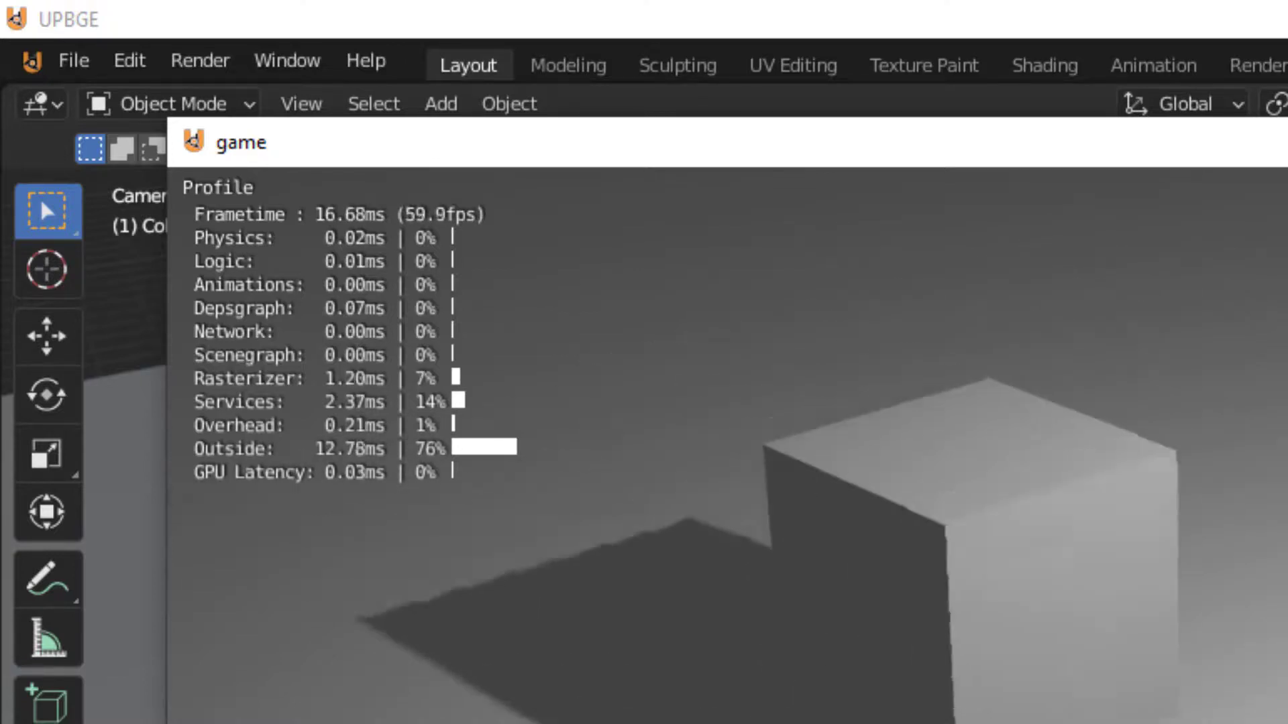
{"action": "key", "text": "d"}
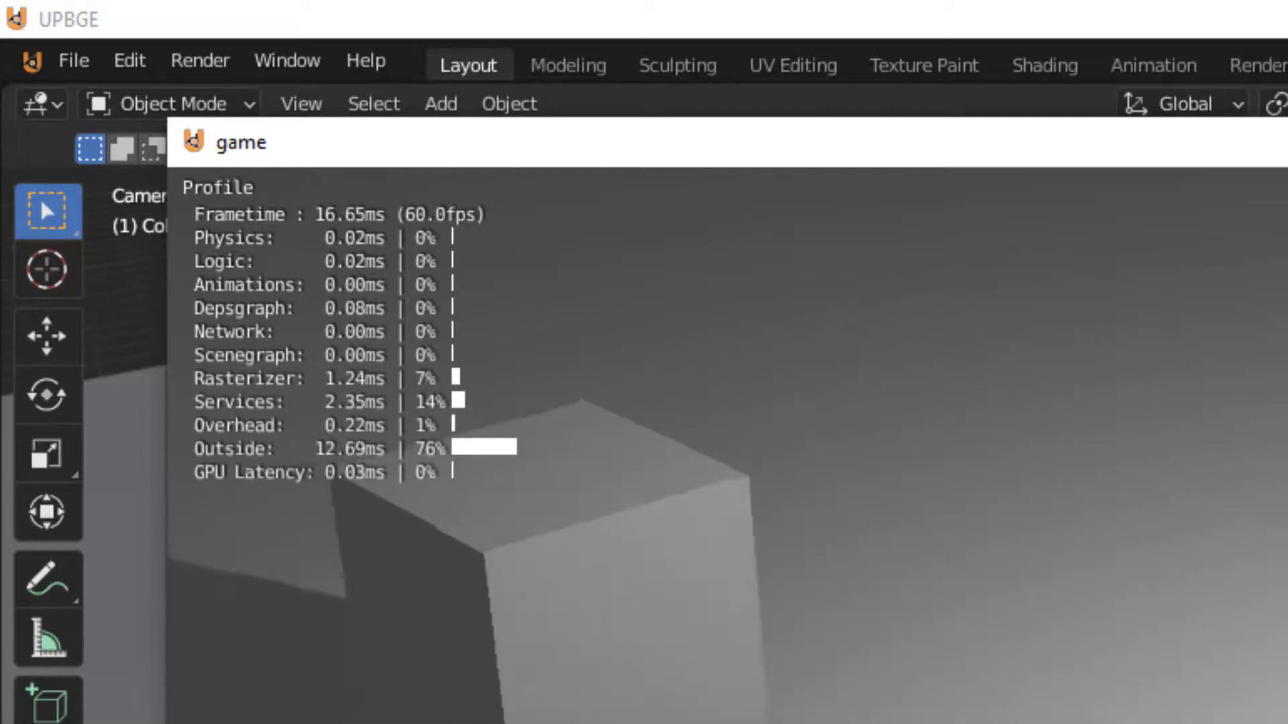
{"action": "key", "text": "w"}
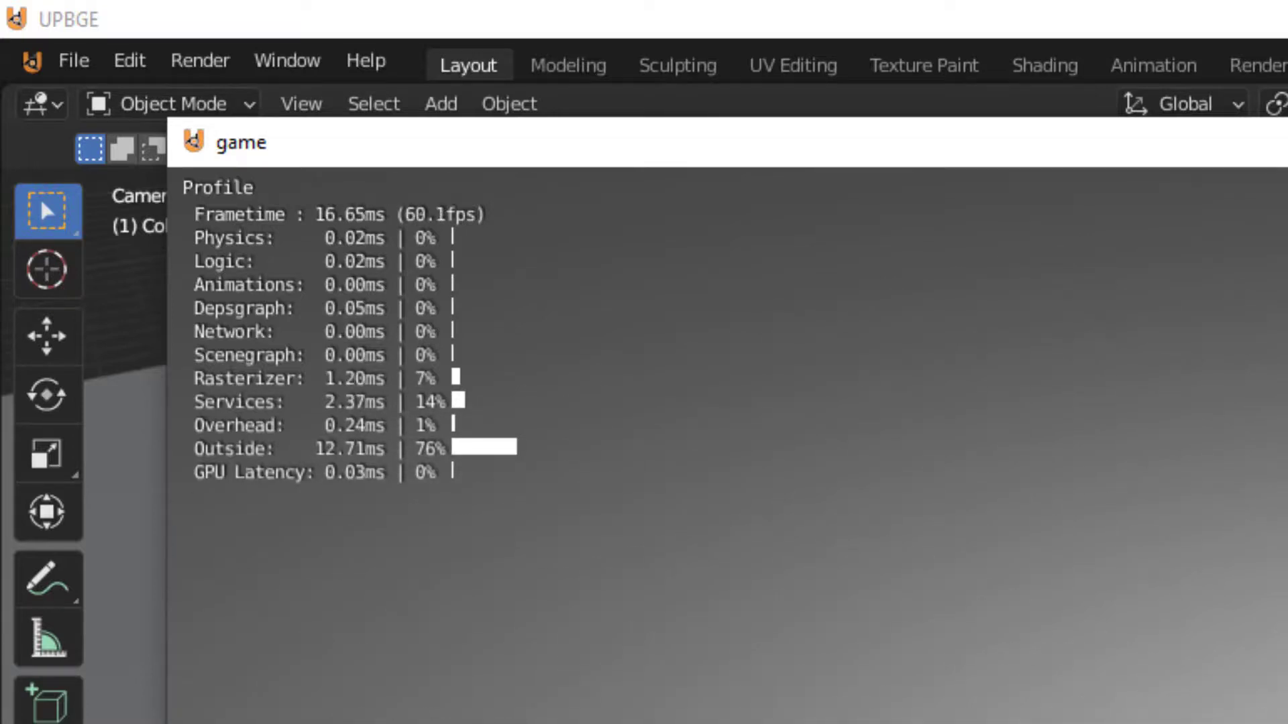
{"action": "key", "text": "s"}
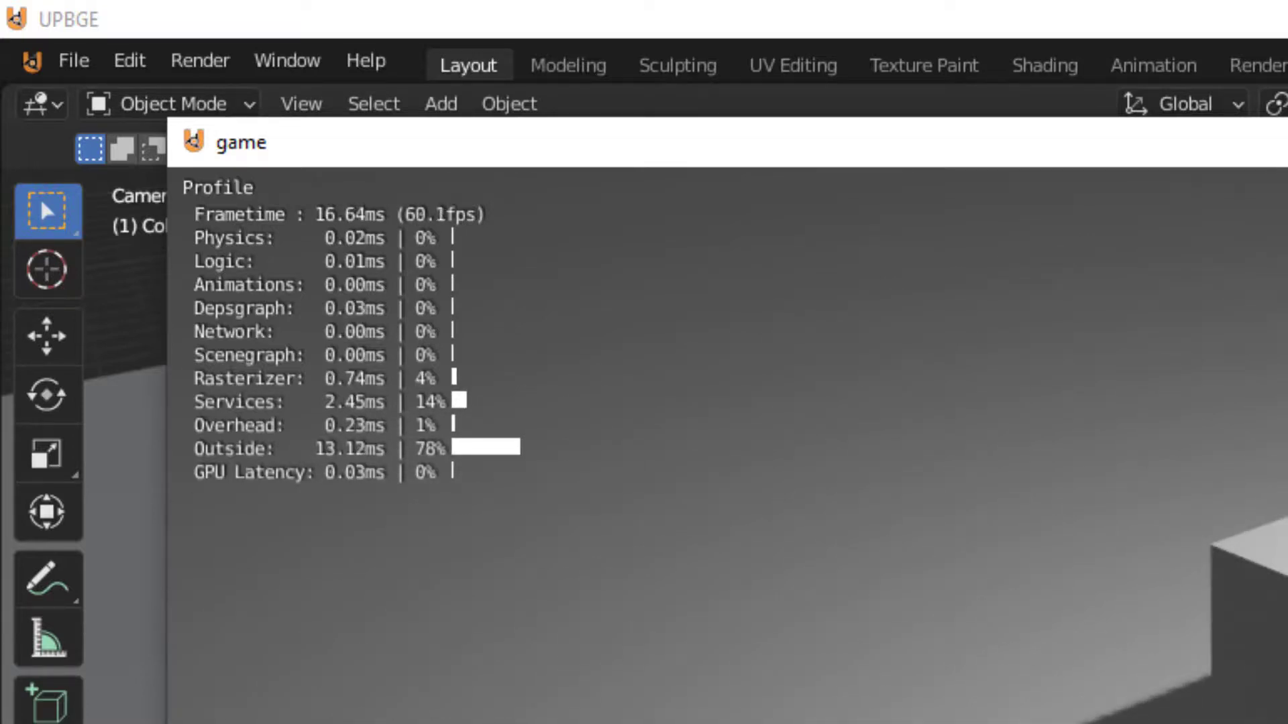
{"action": "key", "text": "d"}
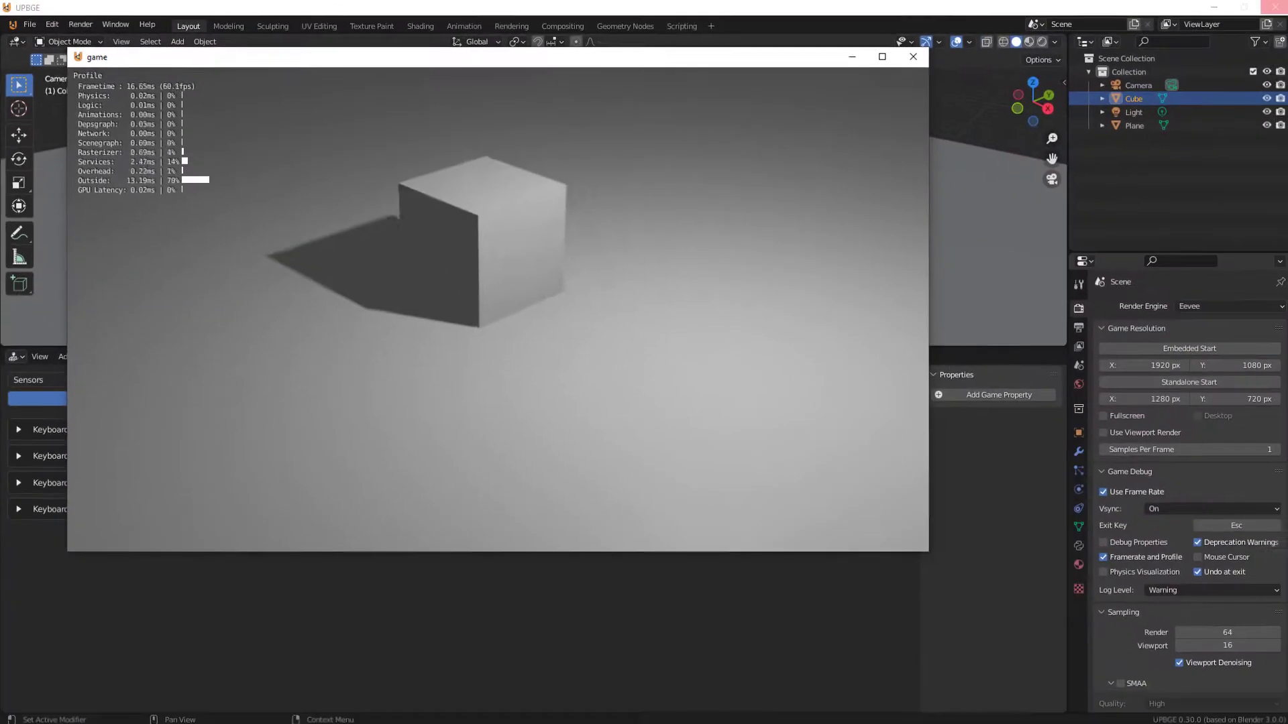
{"action": "key", "text": "a"}
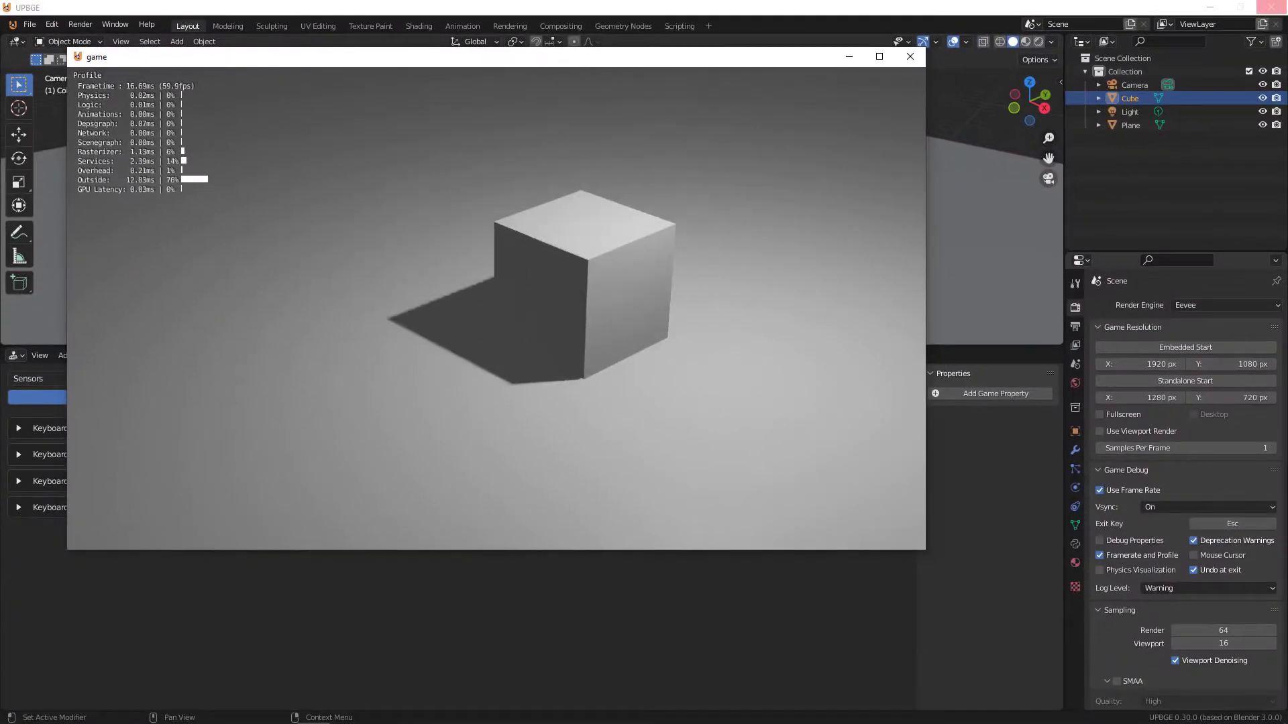
{"action": "key", "text": "Escape"}
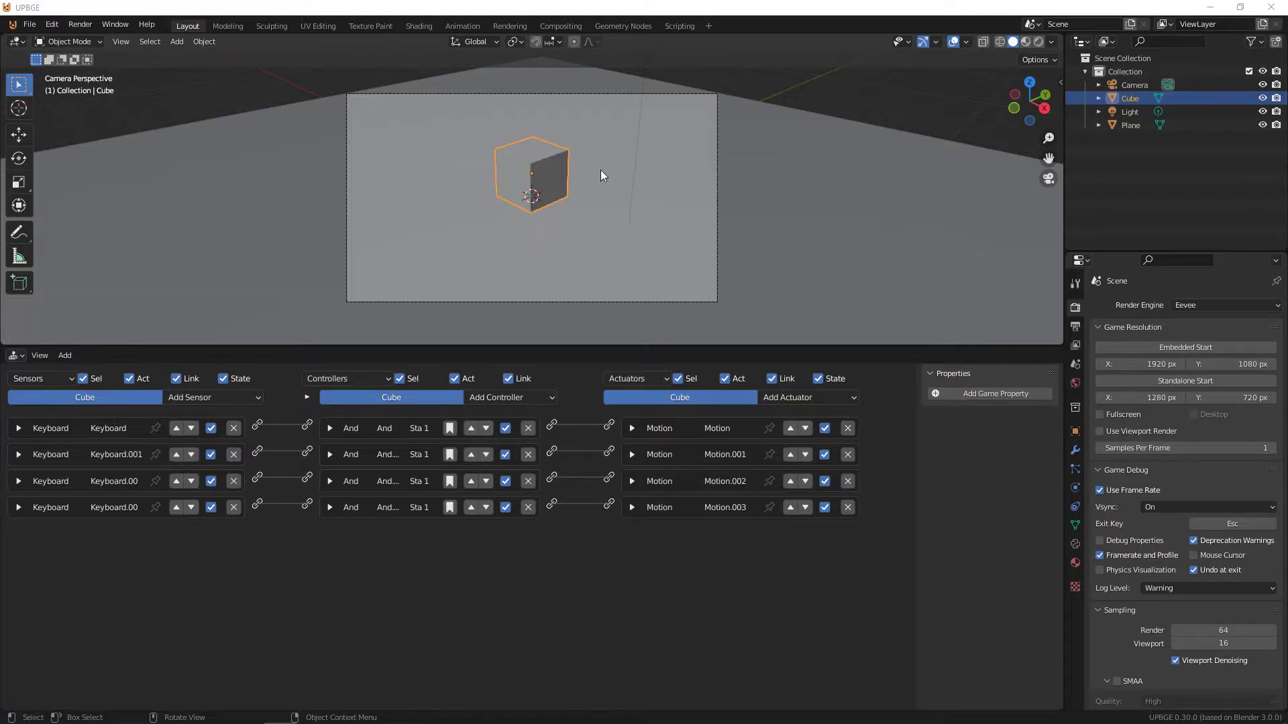
Compare the logic bricks of the plane and the cube, and test-run the game in the viewport with the plane selected
{"action": "left_click", "coordinate": [810, 137]}
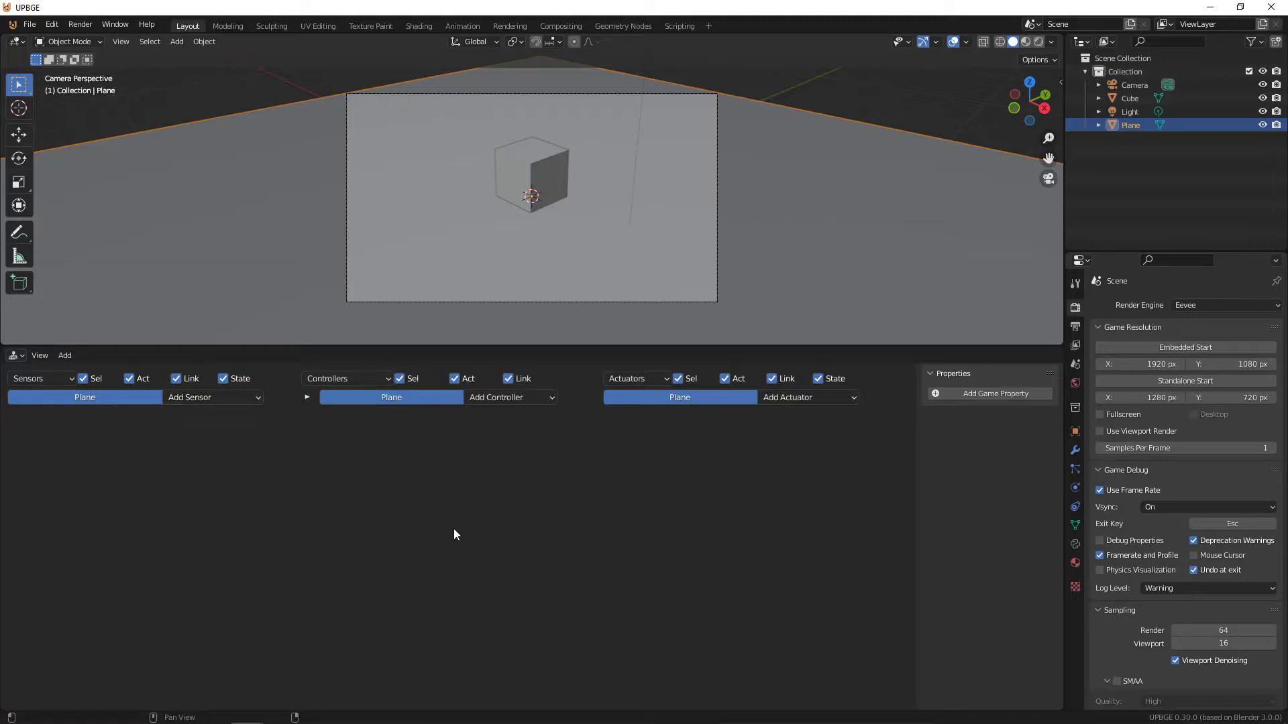
{"action": "left_click", "coordinate": [549, 168]}
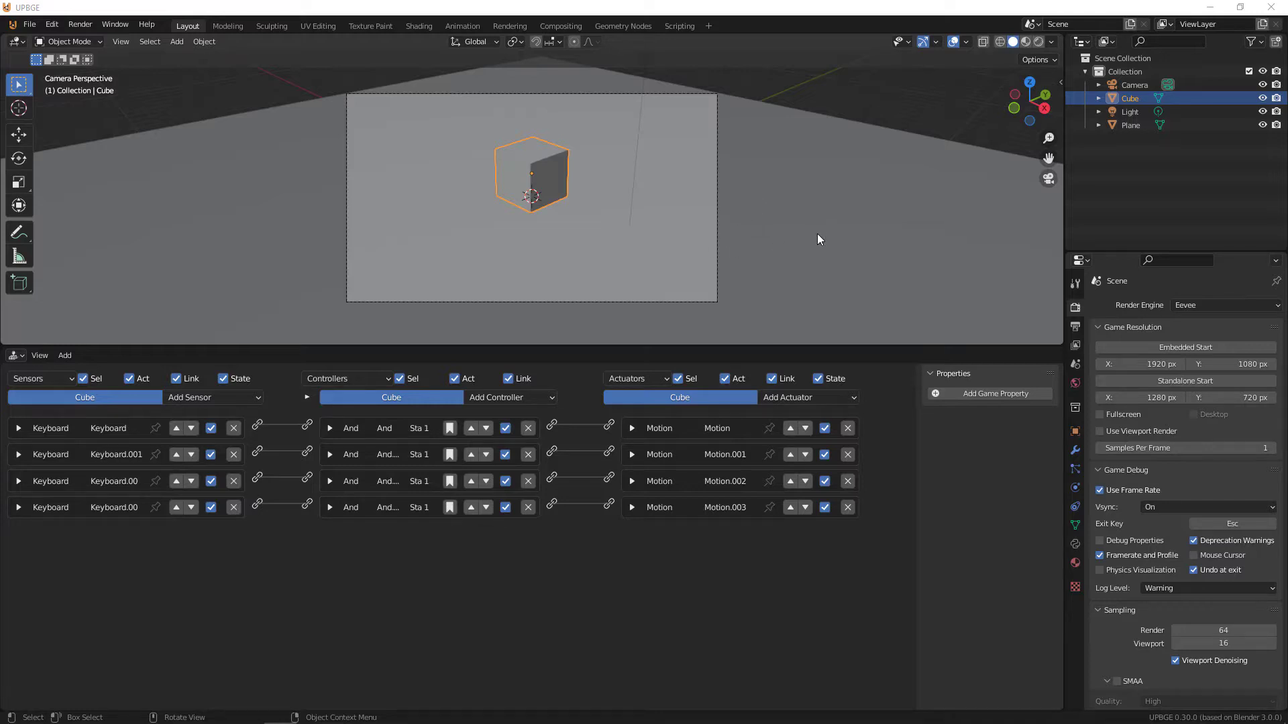
{"action": "left_click", "coordinate": [778, 219]}
{"action": "key", "text": "p"}
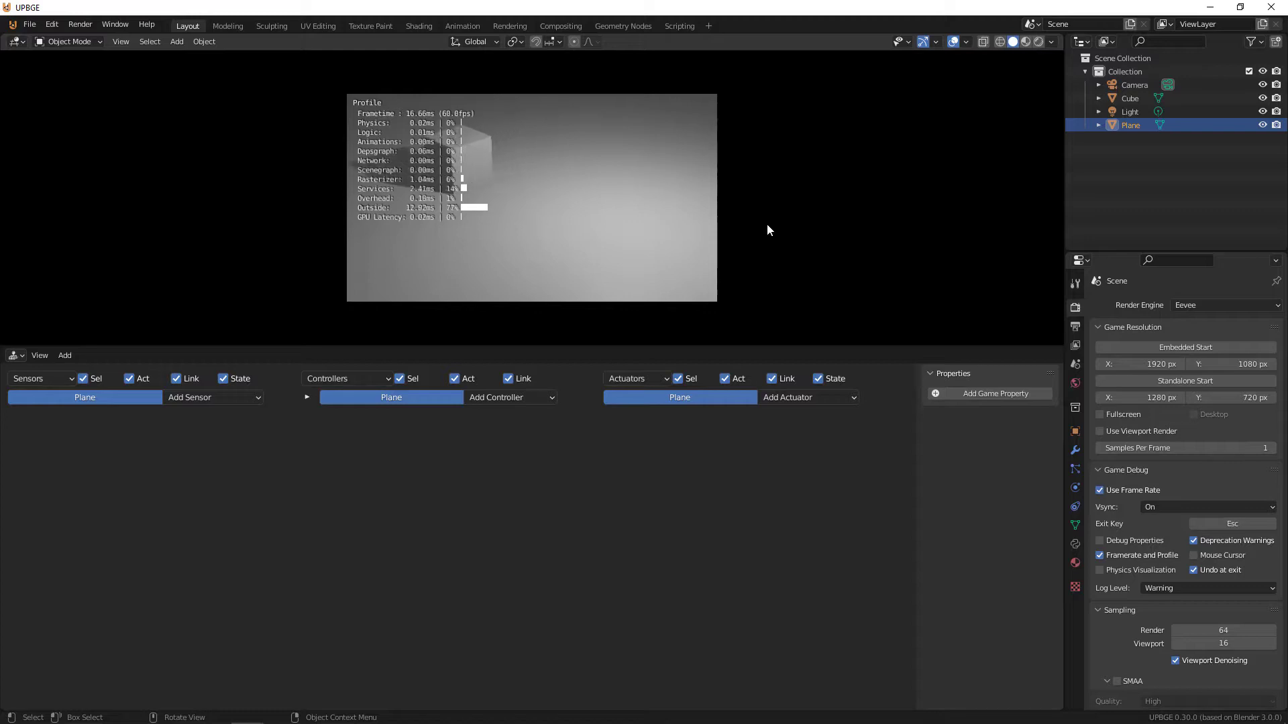
{"action": "key", "text": "Escape"}
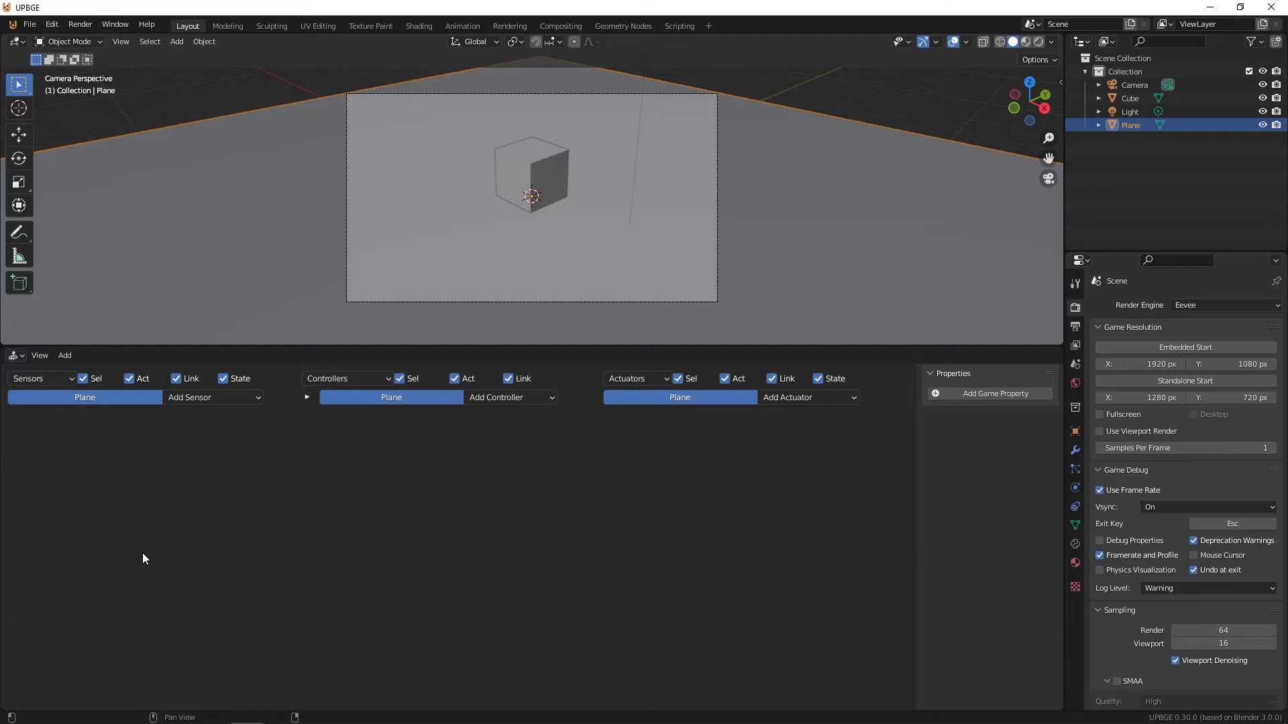
Display the controller types that can be added to the plane
{"action": "left_click", "coordinate": [385, 379]}
{"action": "left_click", "coordinate": [385, 379]}
{"action": "left_click", "coordinate": [518, 397]}
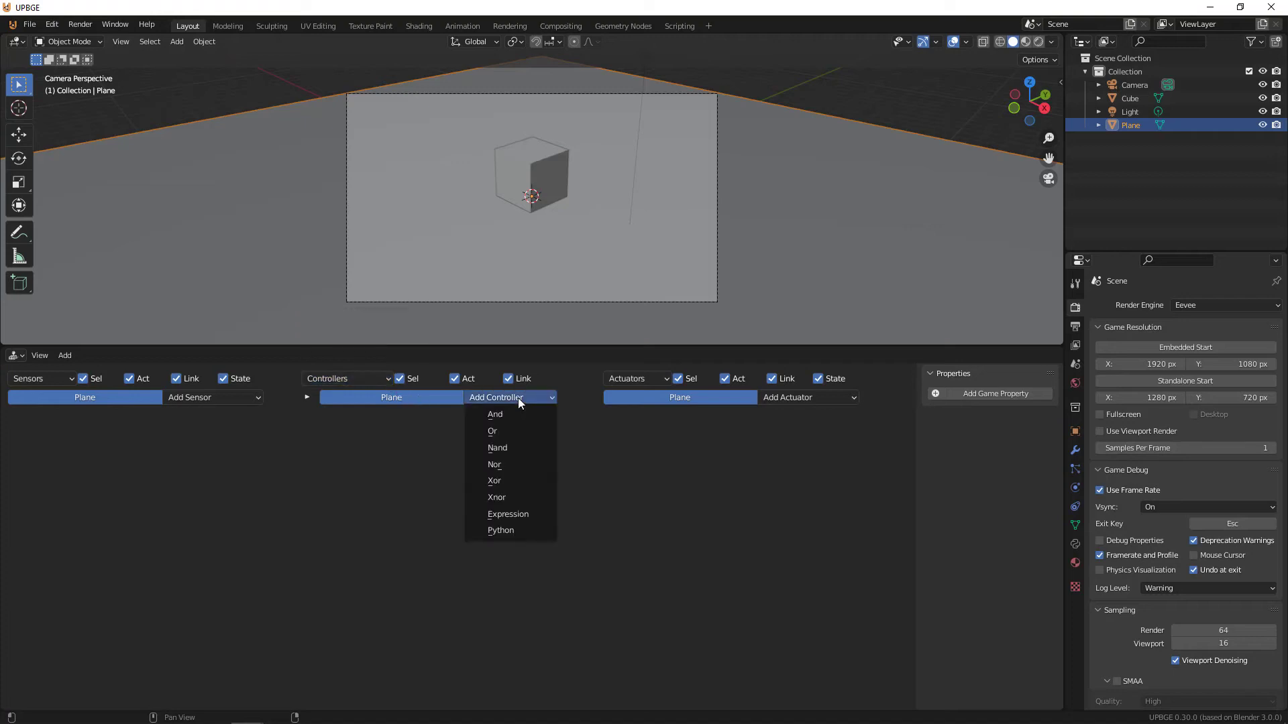